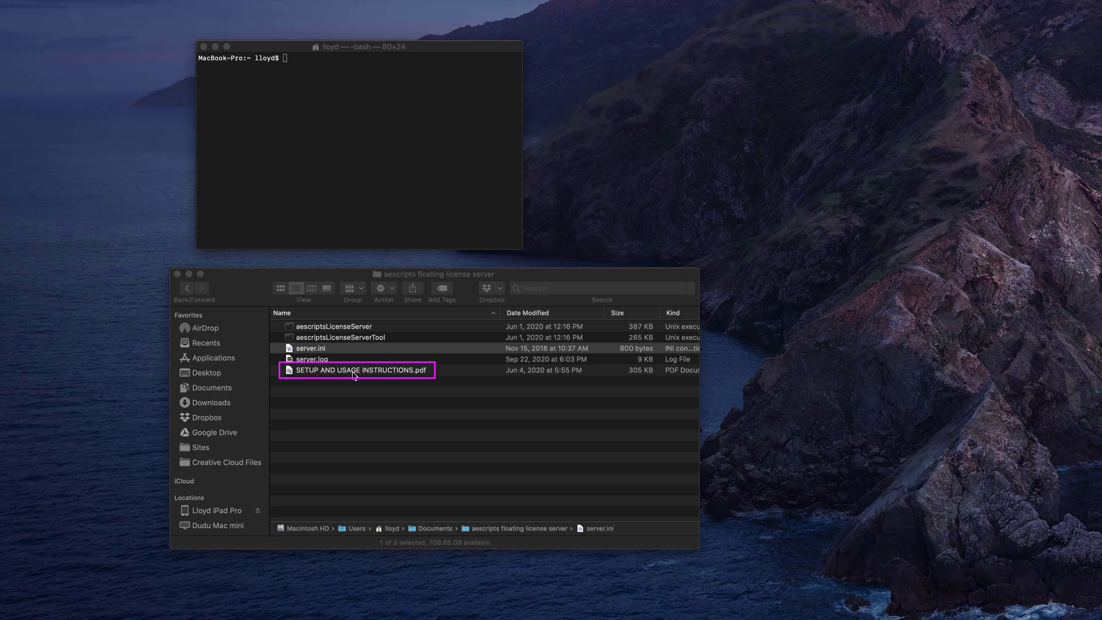
- Open SETUP AND USAGE INSTRUCTIONS.pdf and read its Overview, Setup and Usage sections
{"action": "double_click", "coordinate": [355, 370]}
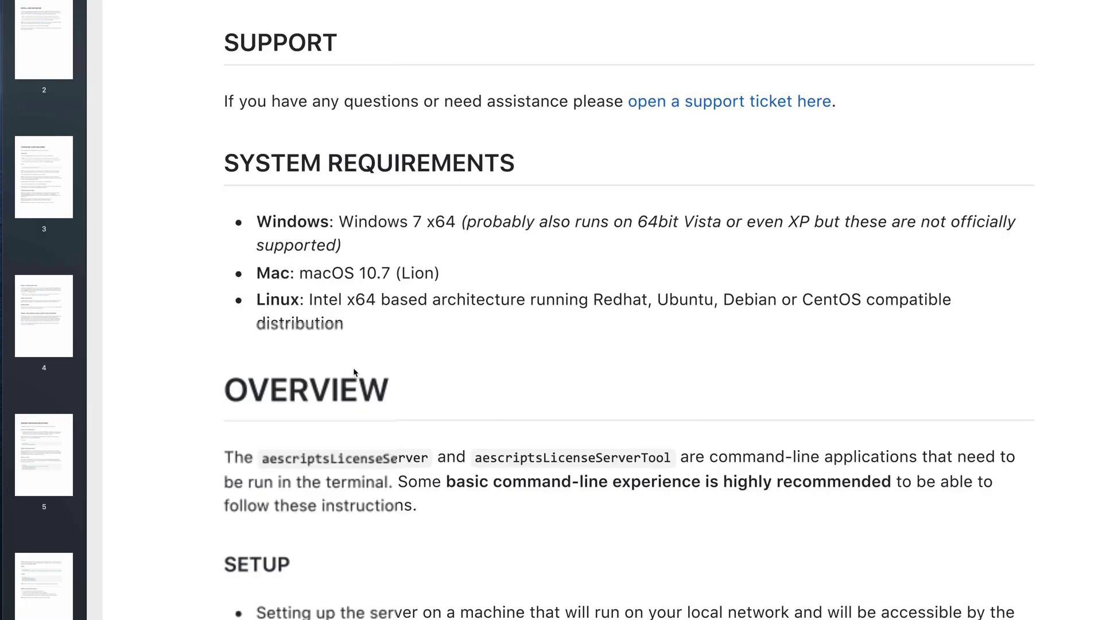
{"action": "key", "text": "super+minus"}
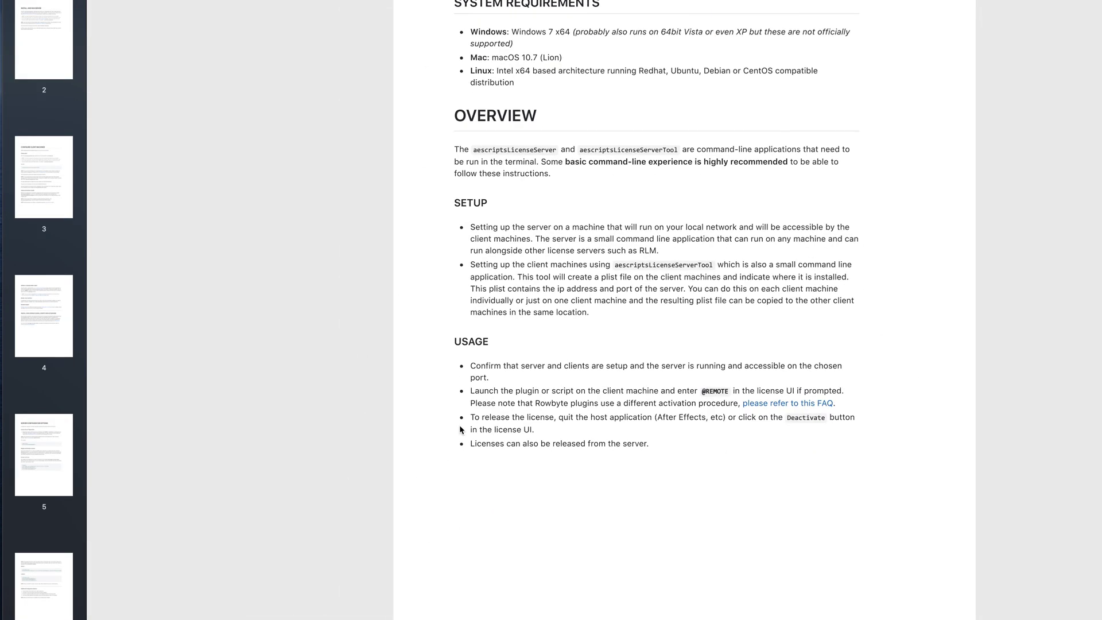
{"action": "key", "text": "ctrl+super+f"}
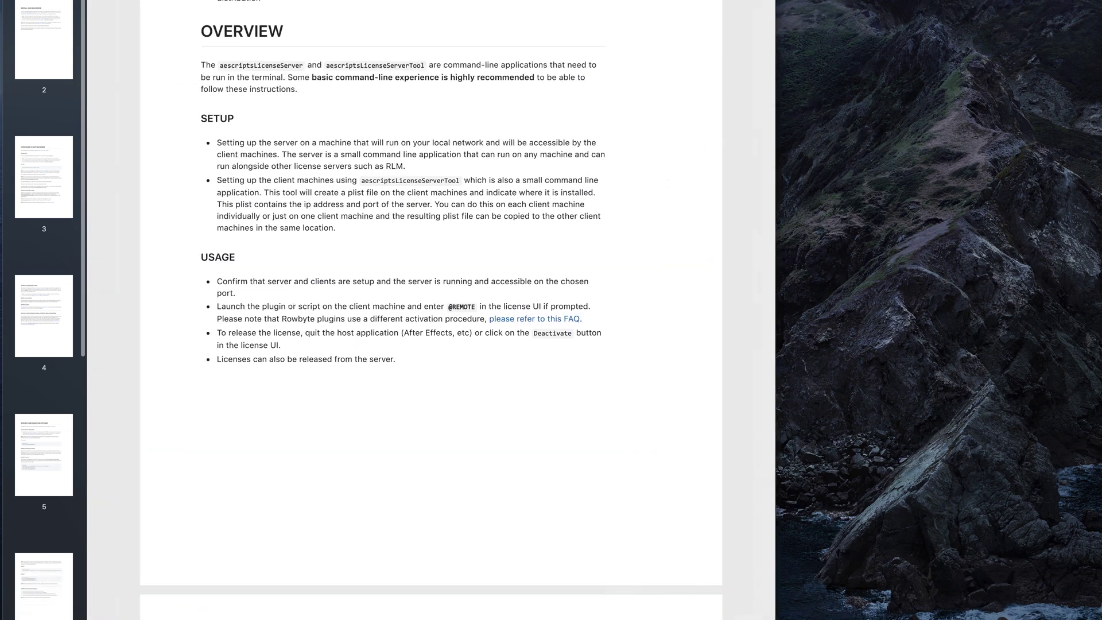
{"action": "scroll", "coordinate": [434, 310], "scroll_direction": "up", "scroll_amount": 3}
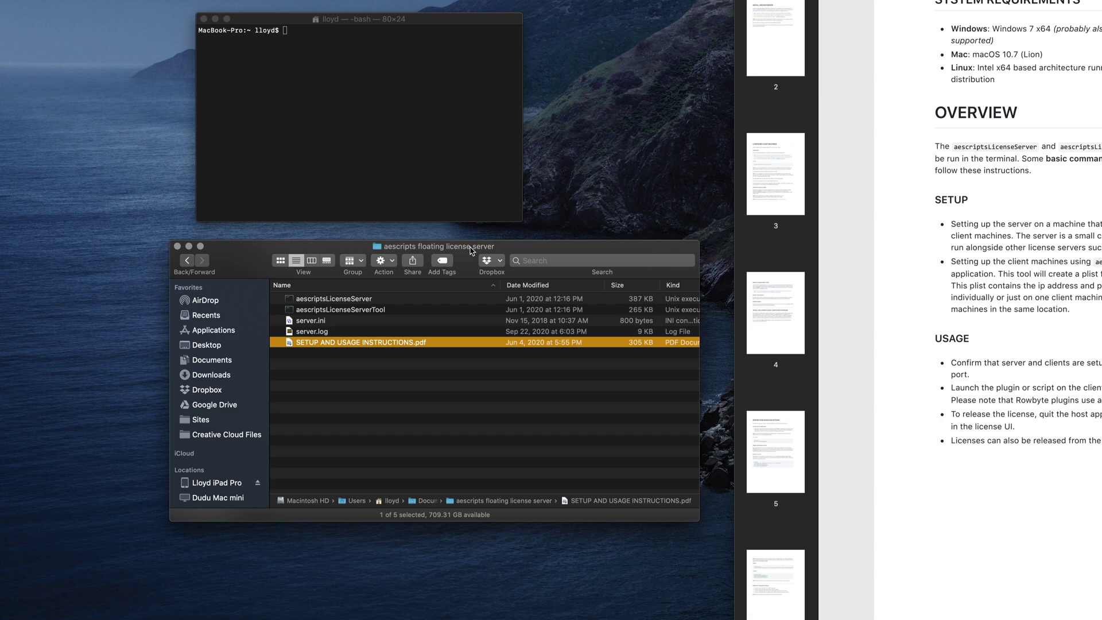
- Bring the license server folder and Terminal windows forward, placing the Terminal window above the folder's file list
{"action": "left_click", "coordinate": [429, 250], "text": "super"}
{"action": "left_click", "coordinate": [515, 249]}
{"action": "left_click", "coordinate": [394, 301]}
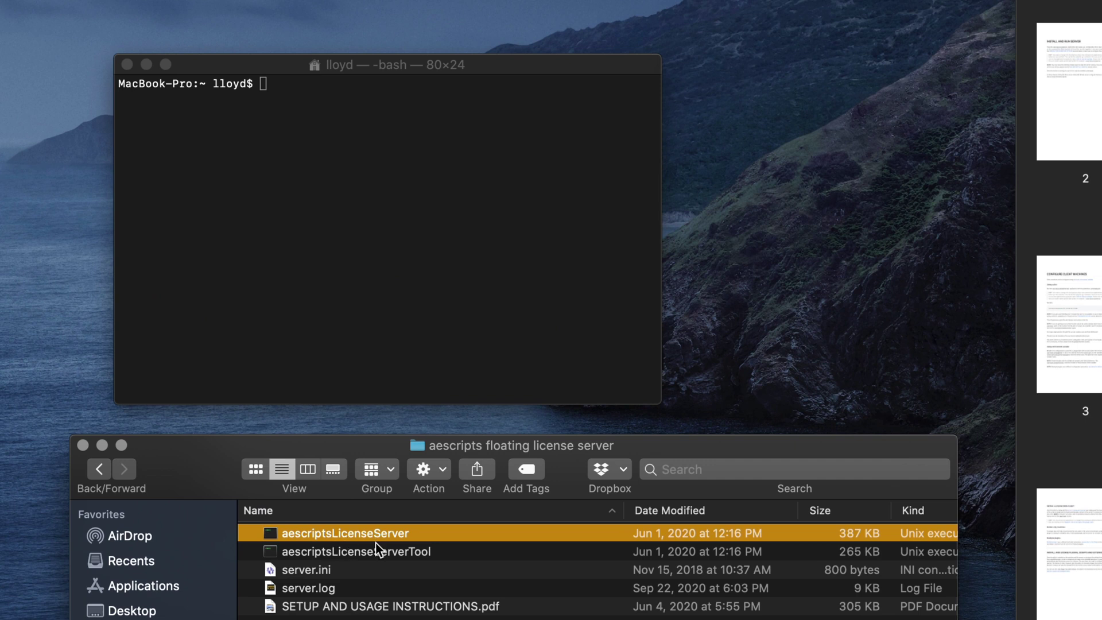
{"action": "left_click", "coordinate": [468, 269]}
{"action": "left_click_drag", "start_coordinate": [518, 69], "coordinate": [435, 44]}
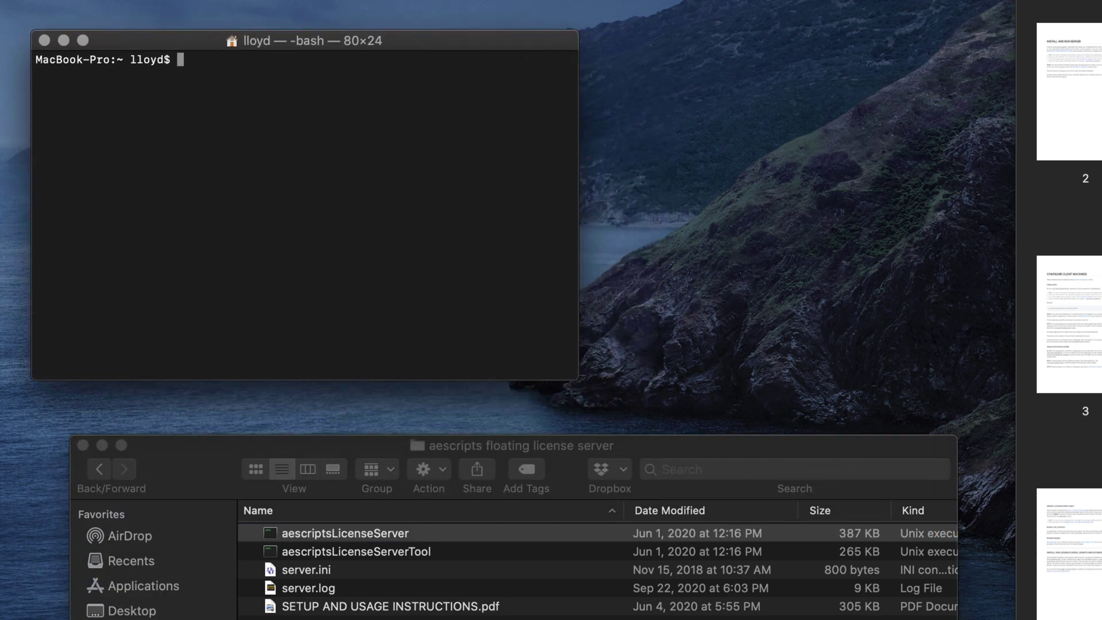
{"action": "left_click_drag", "start_coordinate": [423, 42], "coordinate": [447, 16]}
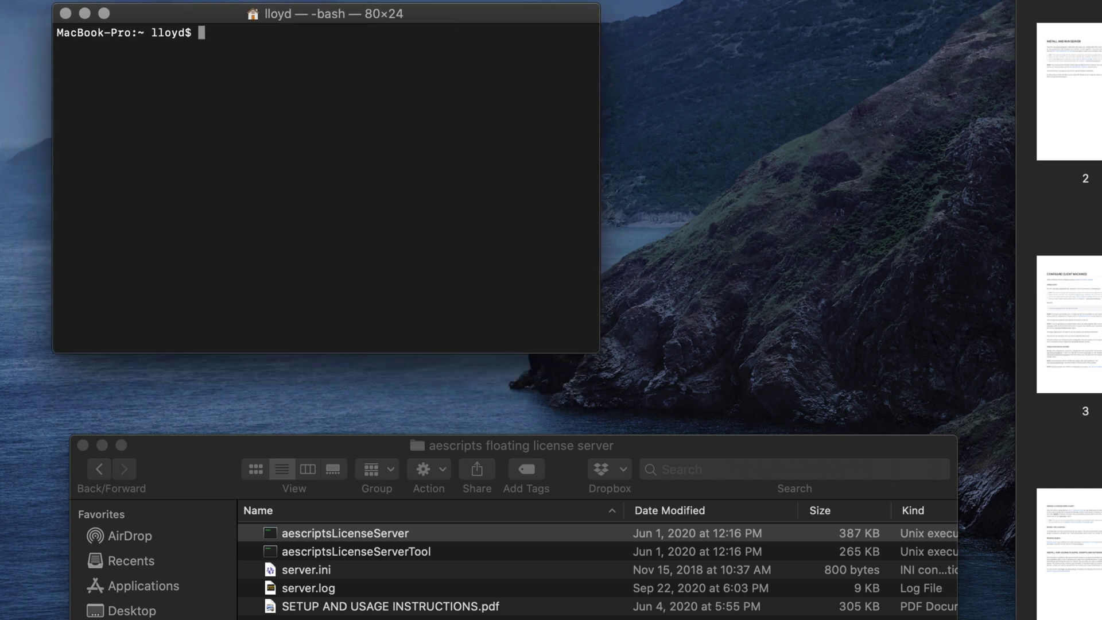
{"action": "key", "text": "super+space"}
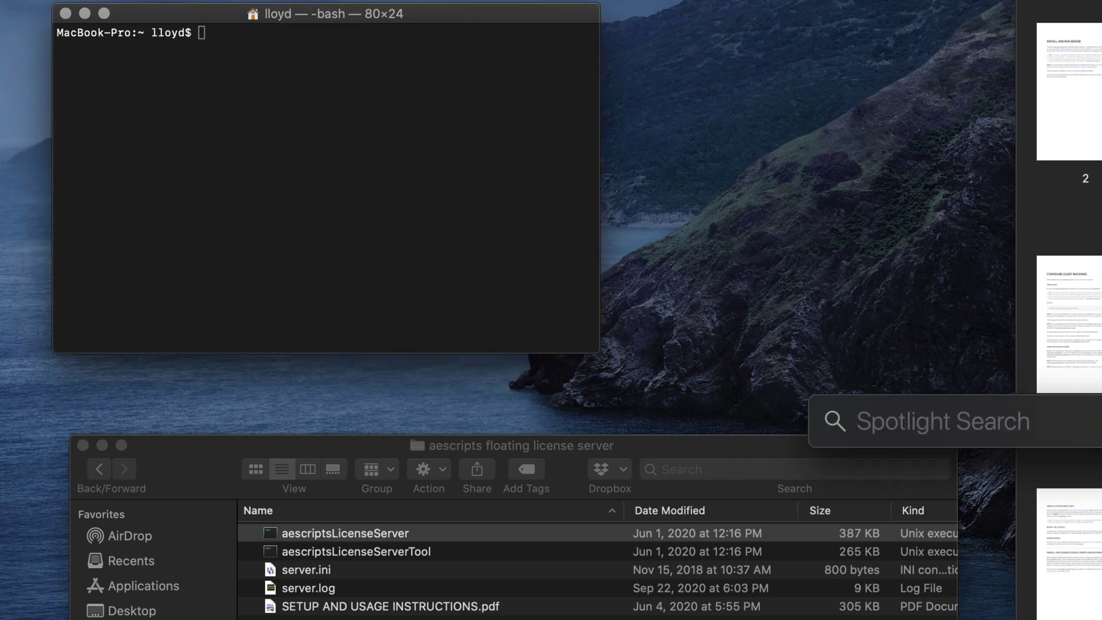
{"action": "key", "text": "Escape"}
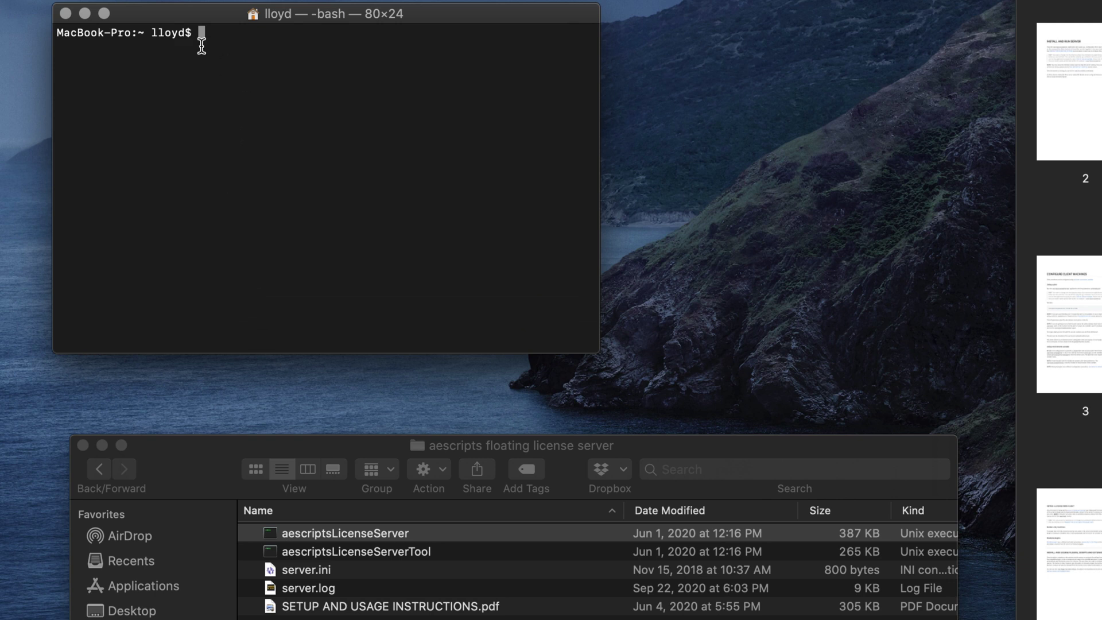
{"action": "left_click_drag", "start_coordinate": [208, 30], "coordinate": [189, 19]}
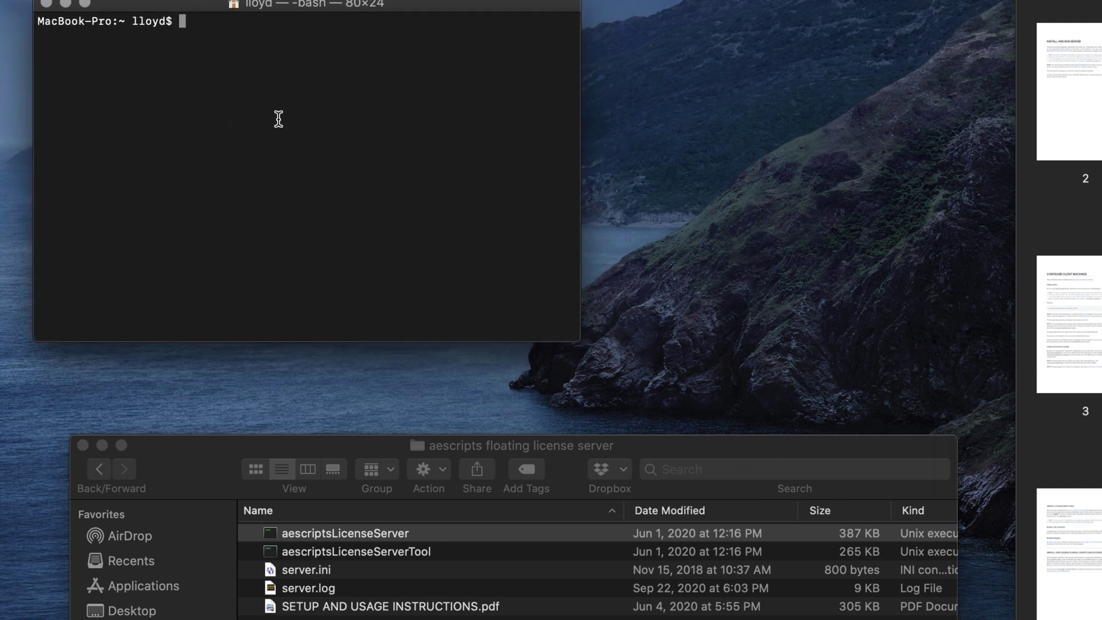
- Change the Terminal directory to the aescripts floating license server folder, using the aescriptsLicenseServer file's path with the file name removed
{"action": "type", "text": "cd"}
{"action": "left_click_drag", "start_coordinate": [267, 541], "coordinate": [313, 225]}
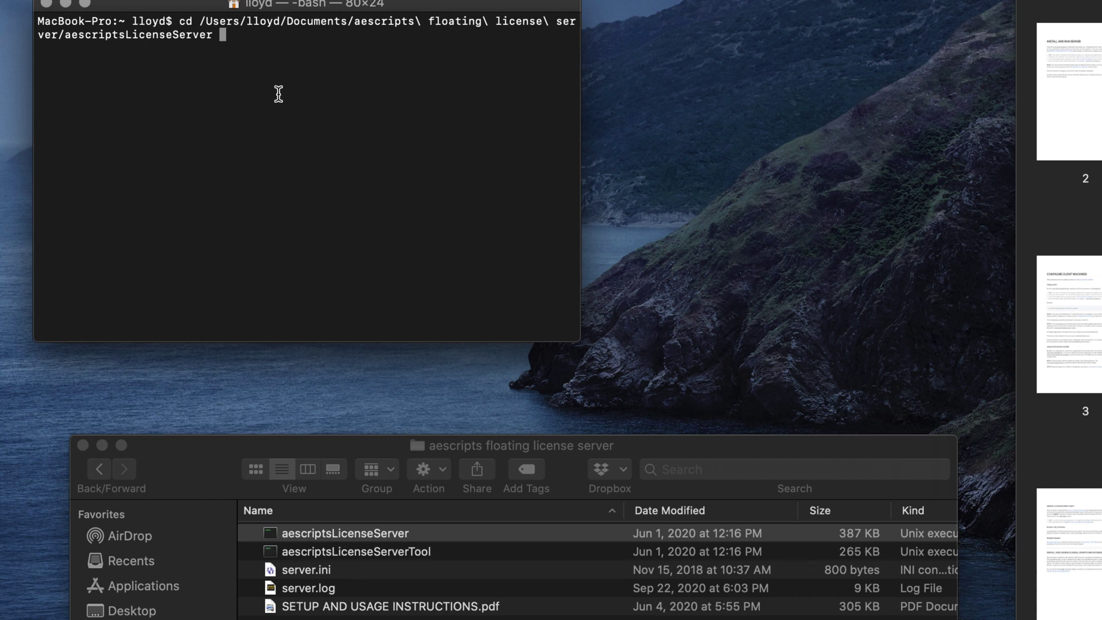
{"action": "key", "text": "BackSpace"}
{"action": "key", "text": "BackSpace"}
{"action": "key", "text": "BackSpace"}
{"action": "key", "text": "BackSpace"}
{"action": "key", "text": "BackSpace"}
{"action": "key", "text": "BackSpace"}
{"action": "key", "text": "BackSpace"}
{"action": "key", "text": "BackSpace"}
{"action": "key", "text": "BackSpace"}
{"action": "key", "text": "BackSpace"}
{"action": "key", "text": "BackSpace"}
{"action": "key", "text": "BackSpace"}
{"action": "key", "text": "BackSpace"}
{"action": "key", "text": "BackSpace"}
{"action": "key", "text": "BackSpace"}
{"action": "key", "text": "BackSpace"}
{"action": "key", "text": "BackSpace"}
{"action": "key", "text": "BackSpace"}
{"action": "key", "text": "BackSpace"}
{"action": "key", "text": "BackSpace"}
{"action": "key", "text": "BackSpace"}
{"action": "key", "text": "BackSpace"}
{"action": "key", "text": "BackSpace"}
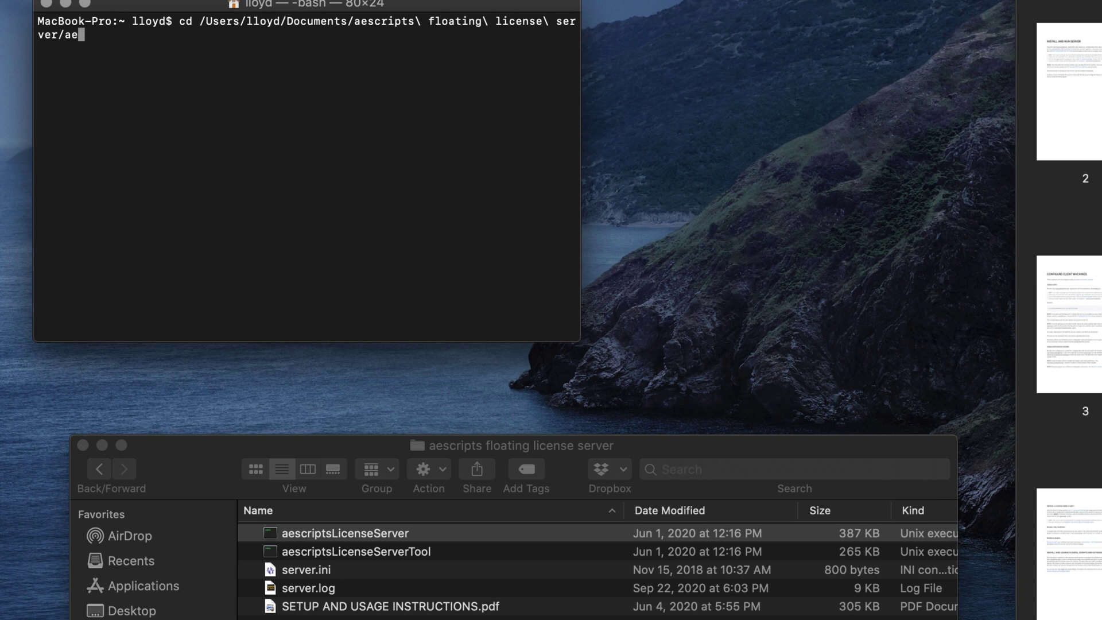
{"action": "left_click_drag", "start_coordinate": [582, 334], "coordinate": [724, 324]}
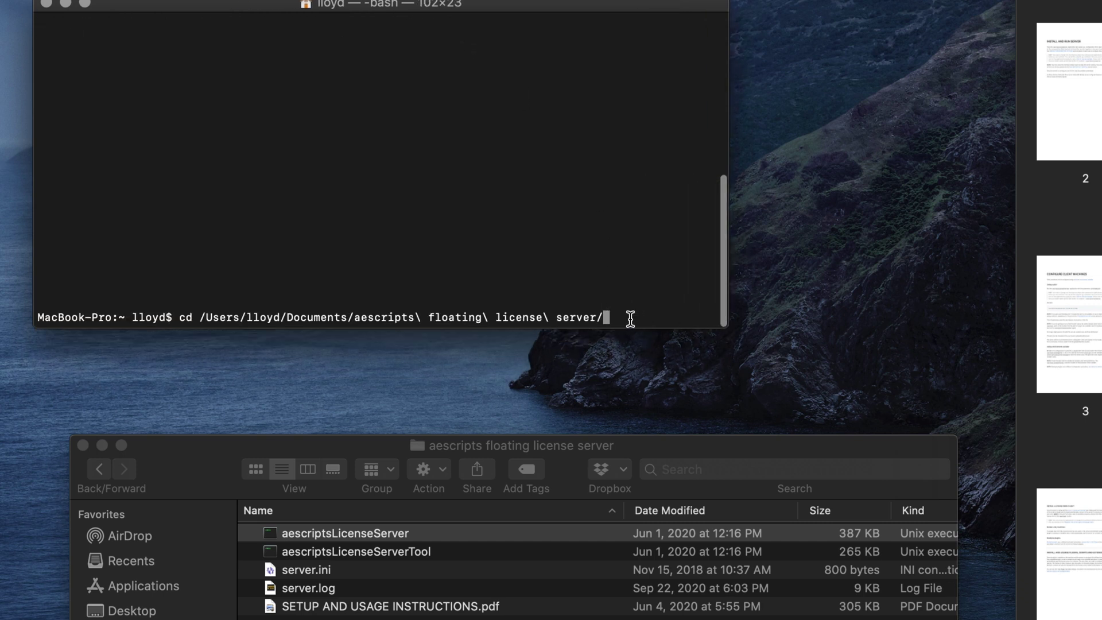
{"action": "key", "text": "Return"}
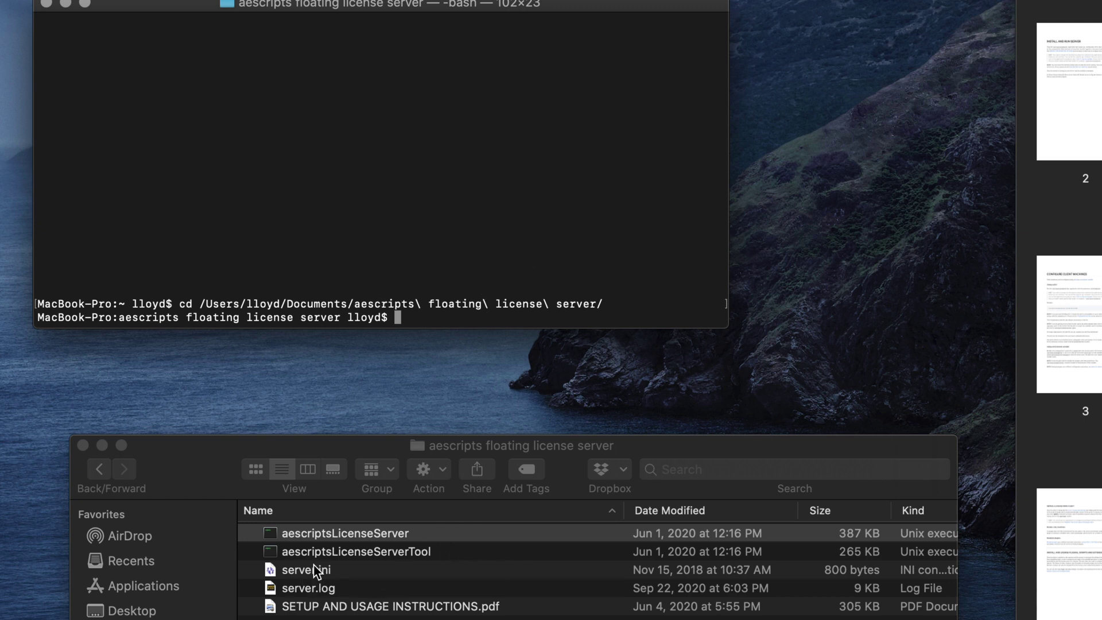
- Open server.ini from the license server folder in Sublime Text
{"action": "key", "text": "super+Tab"}
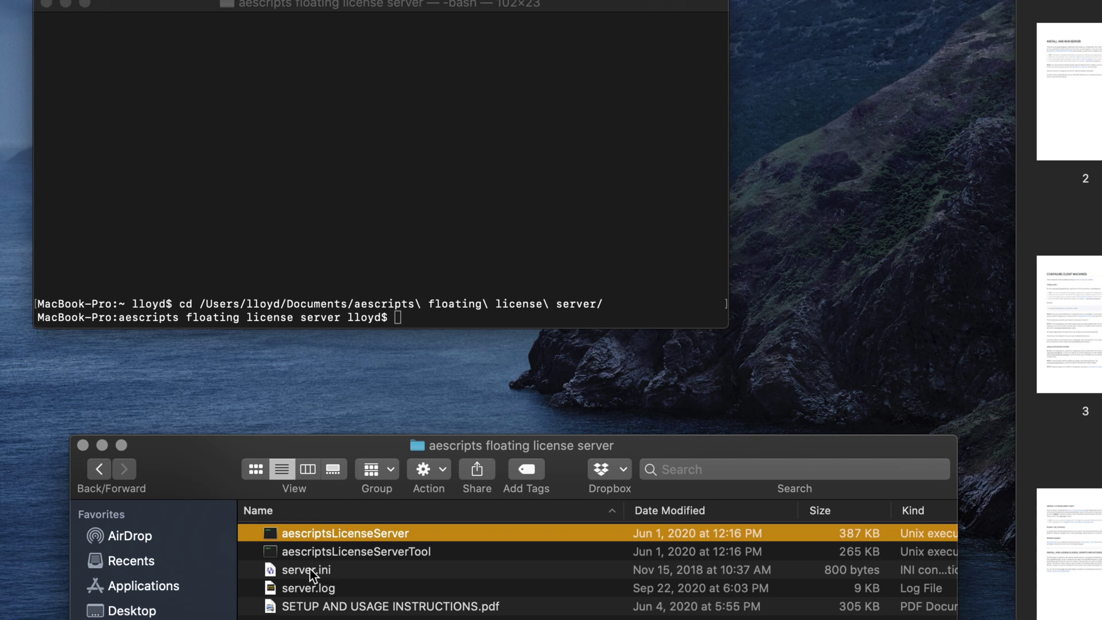
{"action": "left_click", "coordinate": [310, 569]}
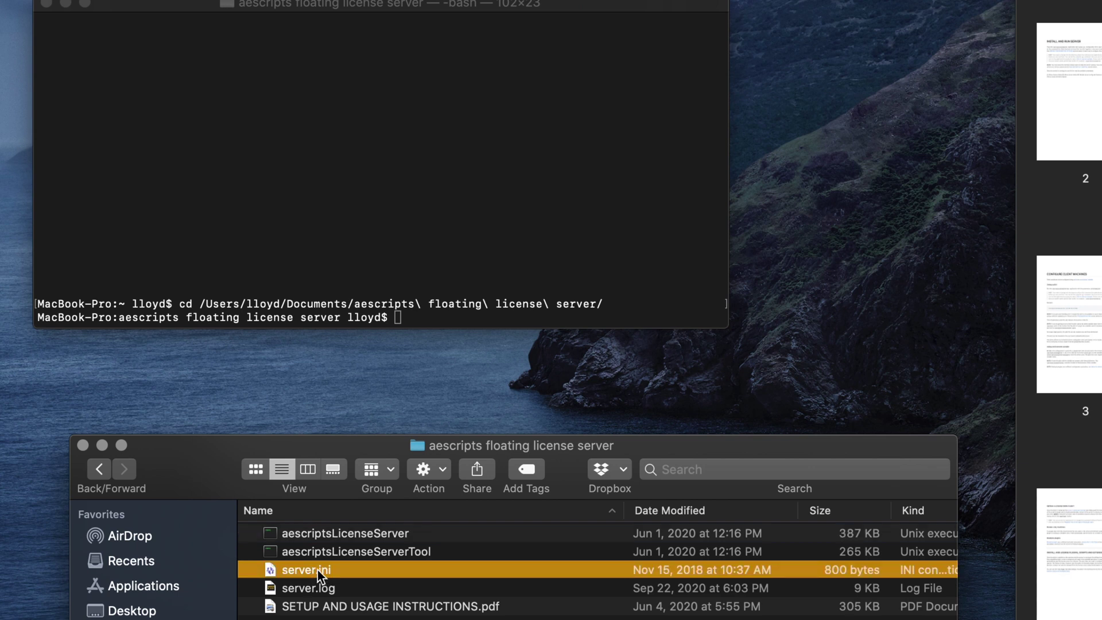
{"action": "right_click", "coordinate": [318, 572]}
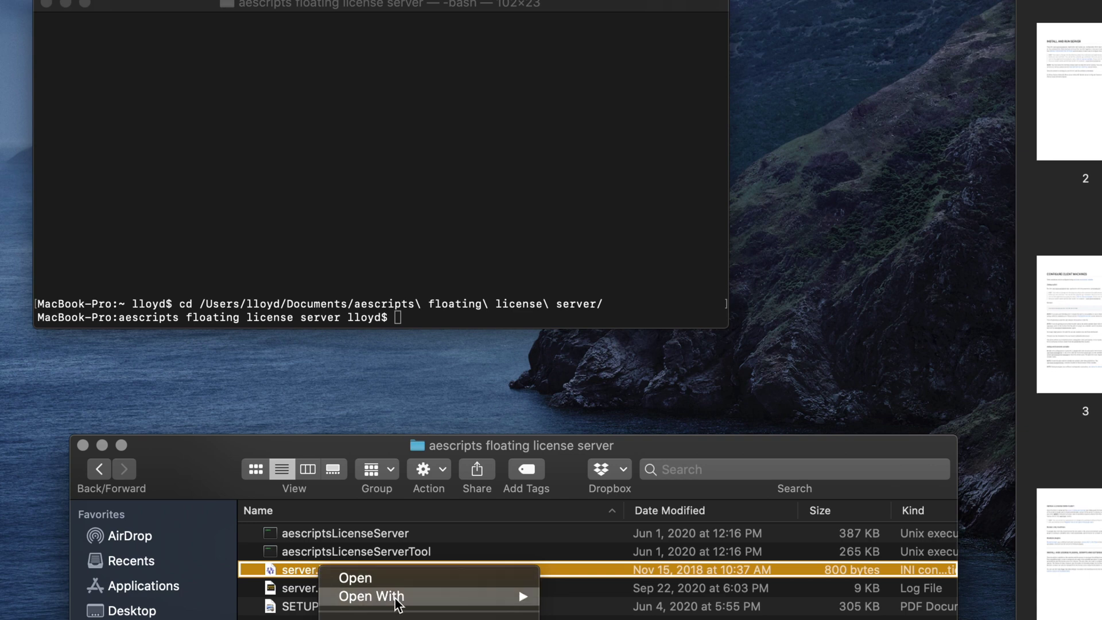
{"action": "mouse_move", "coordinate": [395, 598]}
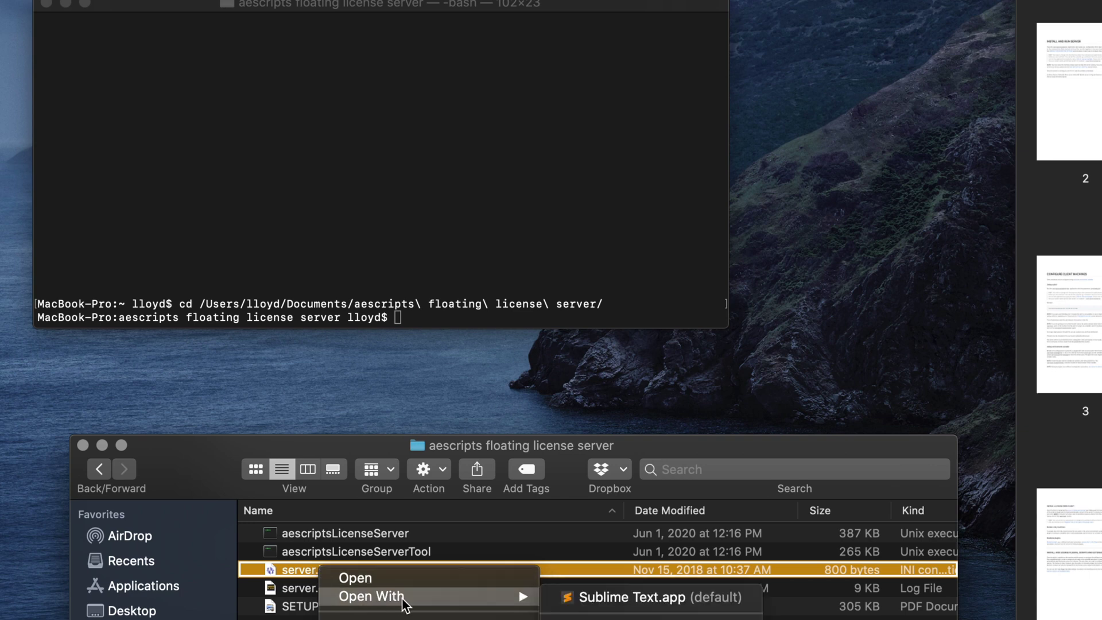
{"action": "left_click", "coordinate": [684, 598]}
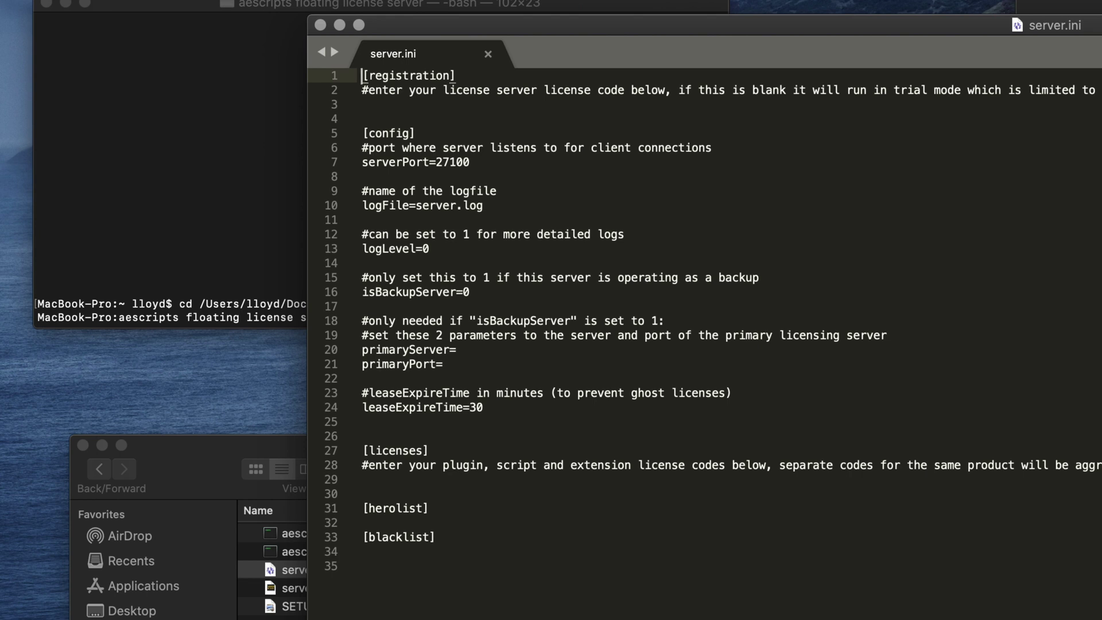
- Copy the example registration license code from the PDF's Server Configuration Options and paste it on line 3 under [registration] in server.ini
{"action": "key", "text": "super+Tab"}
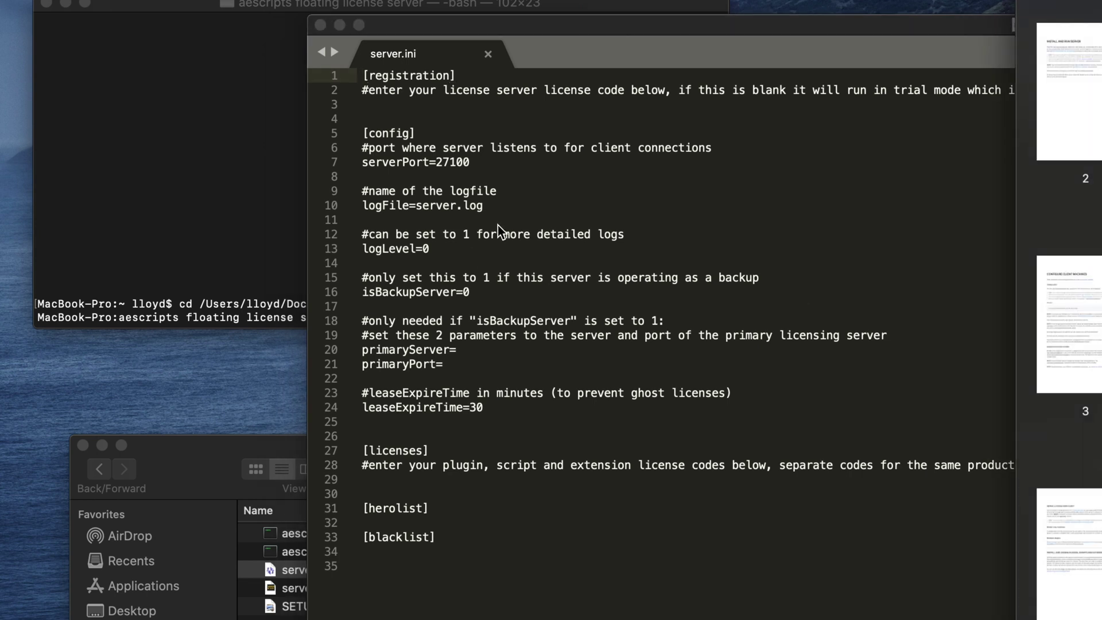
{"action": "key", "text": "super+Tab"}
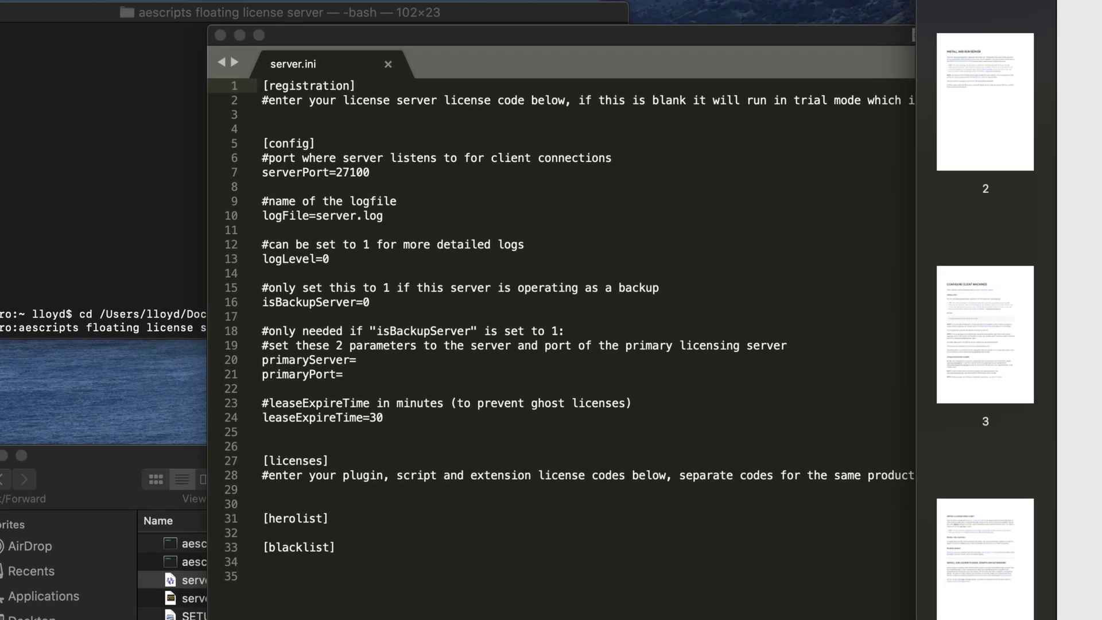
{"action": "key", "text": "super+Tab"}
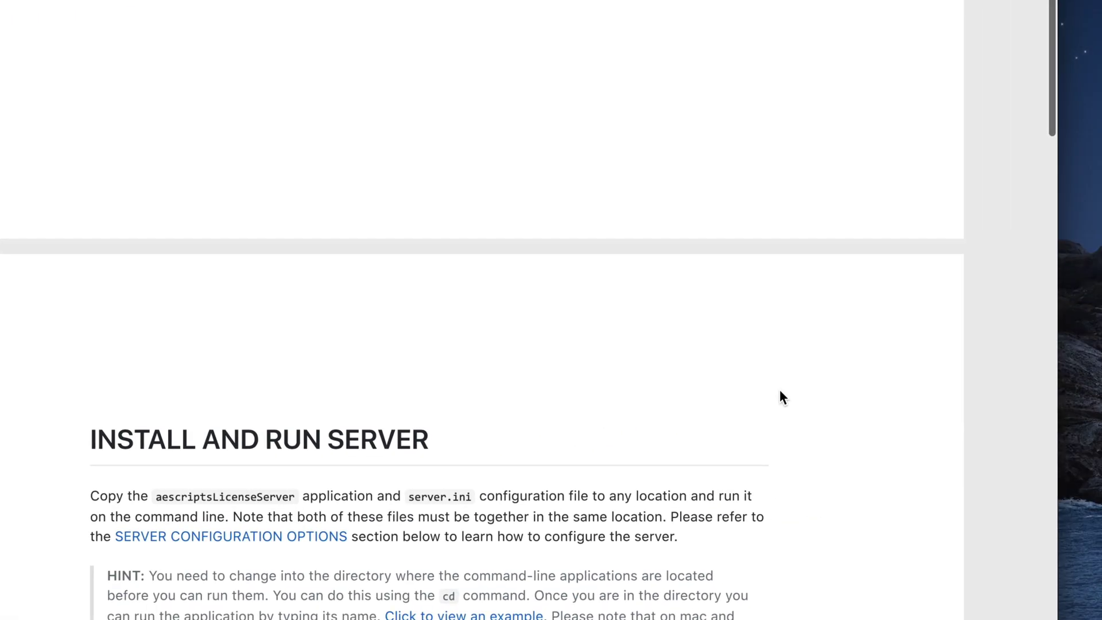
{"action": "scroll", "coordinate": [779, 397], "scroll_direction": "down", "scroll_amount": 15}
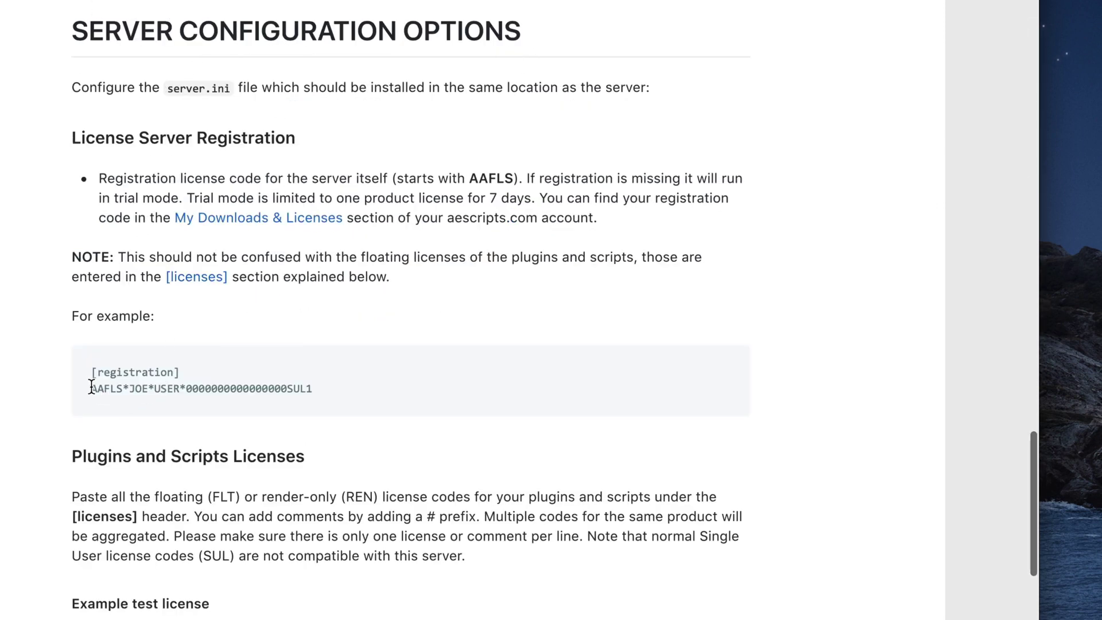
{"action": "left_click_drag", "start_coordinate": [91, 386], "coordinate": [316, 388]}
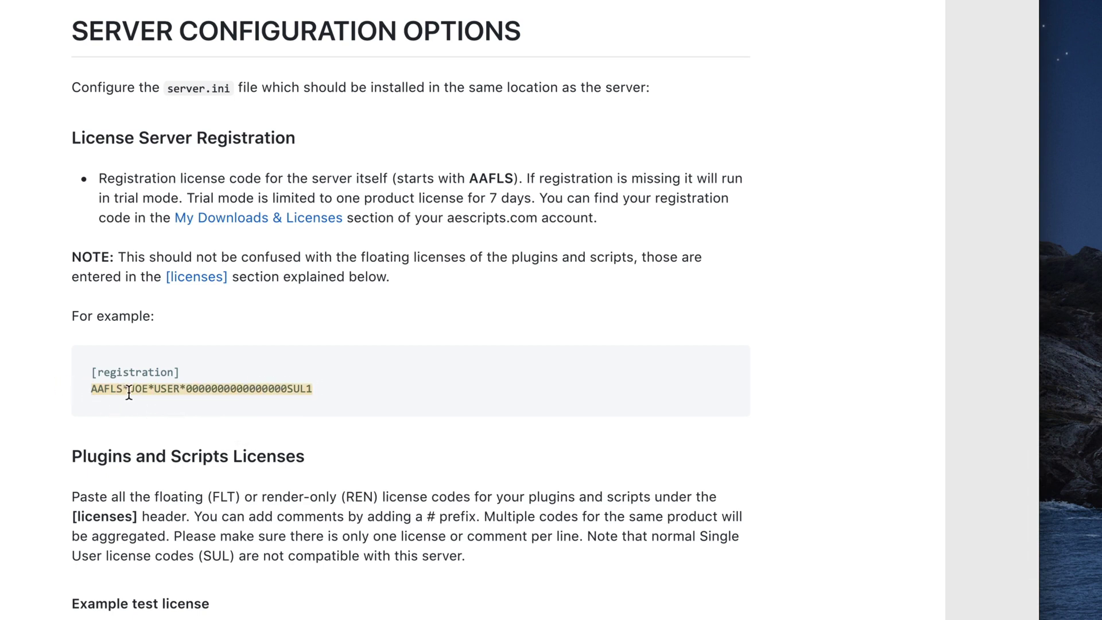
{"action": "right_click", "coordinate": [156, 390]}
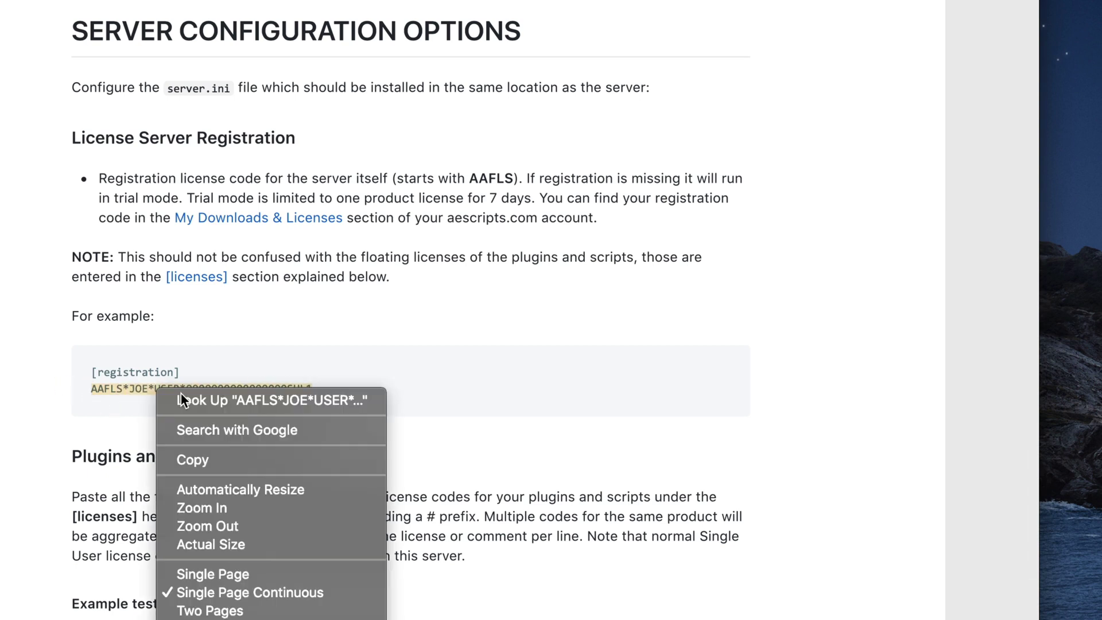
{"action": "left_click", "coordinate": [189, 460]}
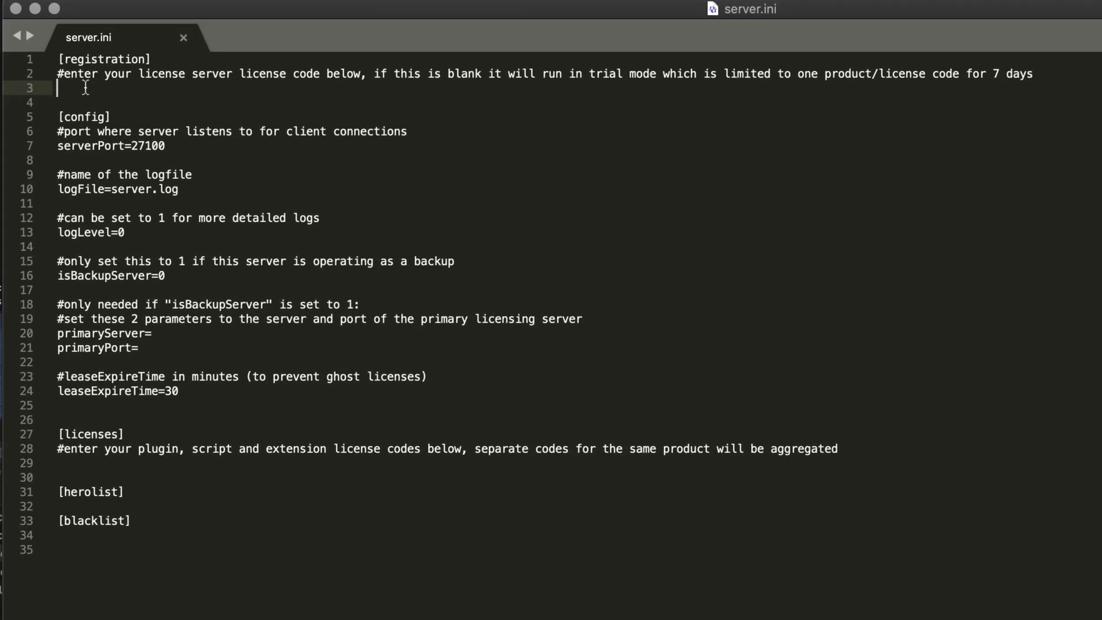
{"action": "right_click", "coordinate": [85, 87]}
{"action": "left_click", "coordinate": [162, 162]}
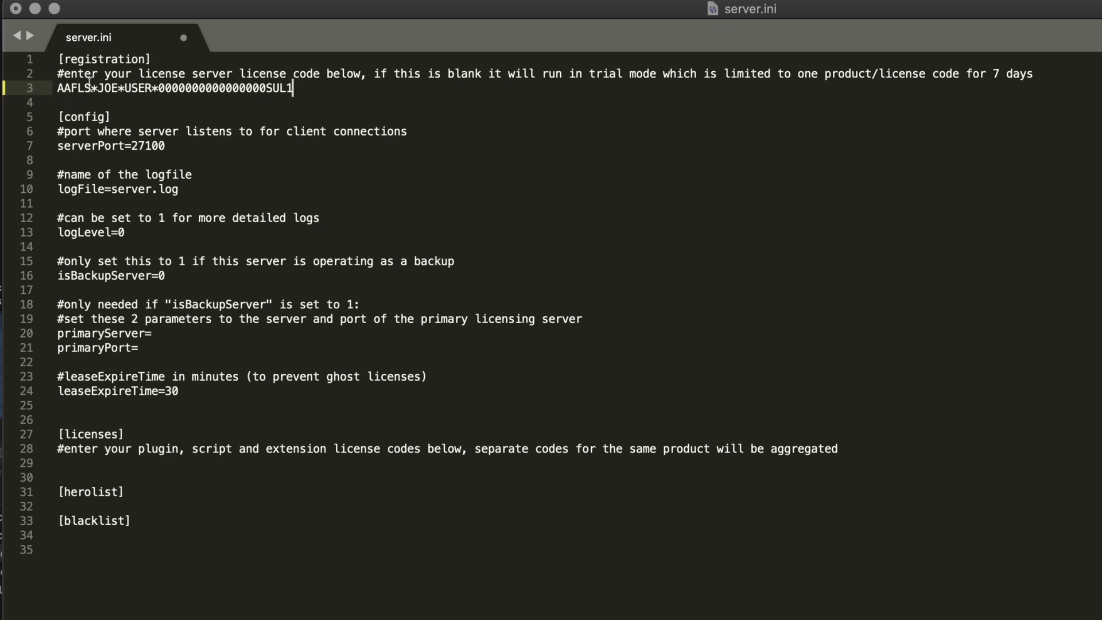
- Delete the example registration license code from line 3 of server.ini
{"action": "left_click_drag", "start_coordinate": [265, 88], "coordinate": [58, 89]}
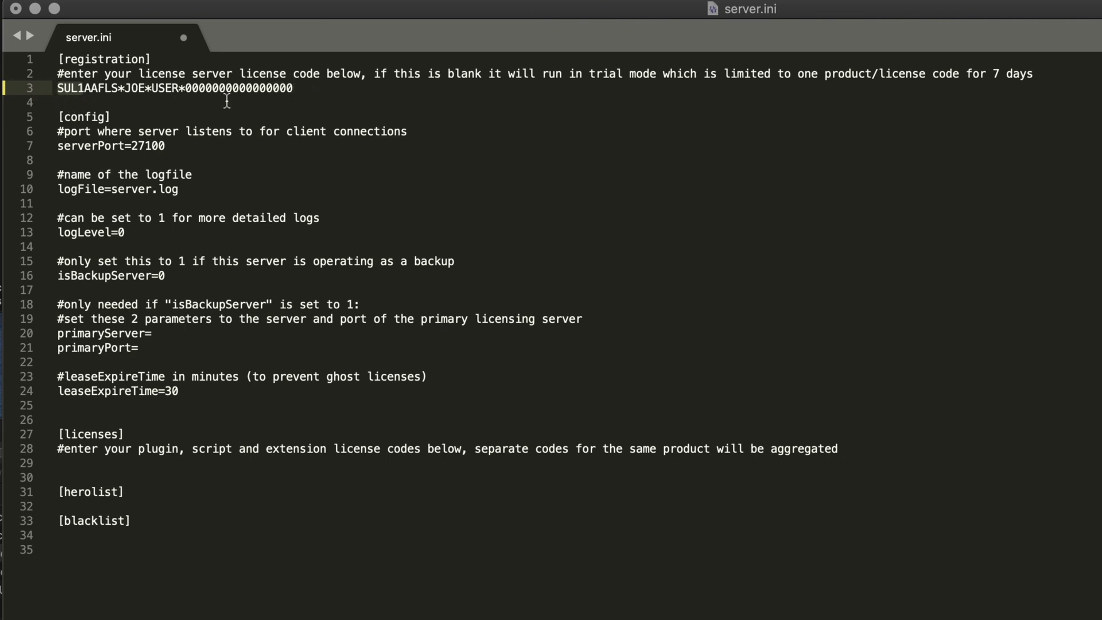
{"action": "key", "text": "super+z"}
{"action": "key", "text": "super+shift+z"}
{"action": "left_click_drag", "start_coordinate": [72, 89], "coordinate": [287, 91]}
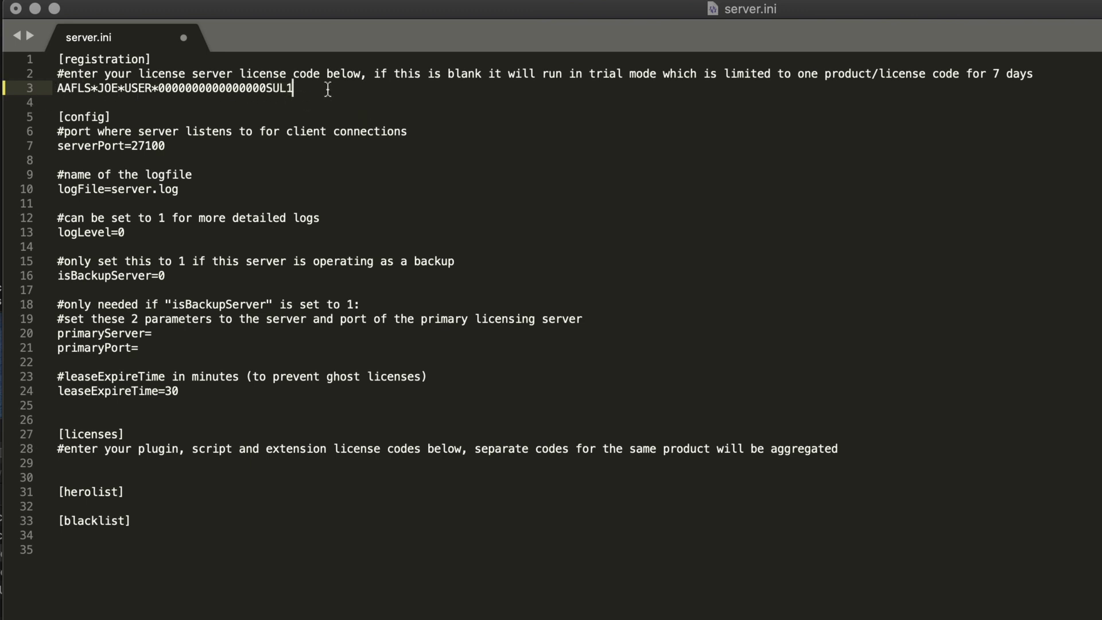
{"action": "left_click_drag", "start_coordinate": [327, 89], "coordinate": [44, 90]}
{"action": "key", "text": "BackSpace"}
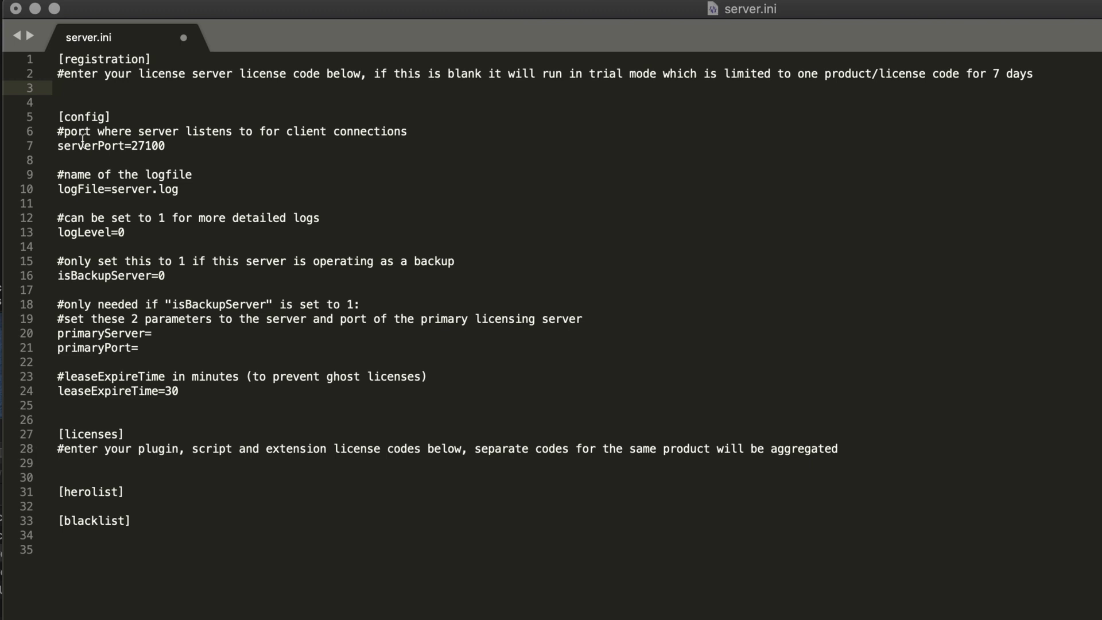
- Try serverPort 27102 in the [config] section of server.ini and restore it to 27100
{"action": "left_click", "coordinate": [151, 145]}
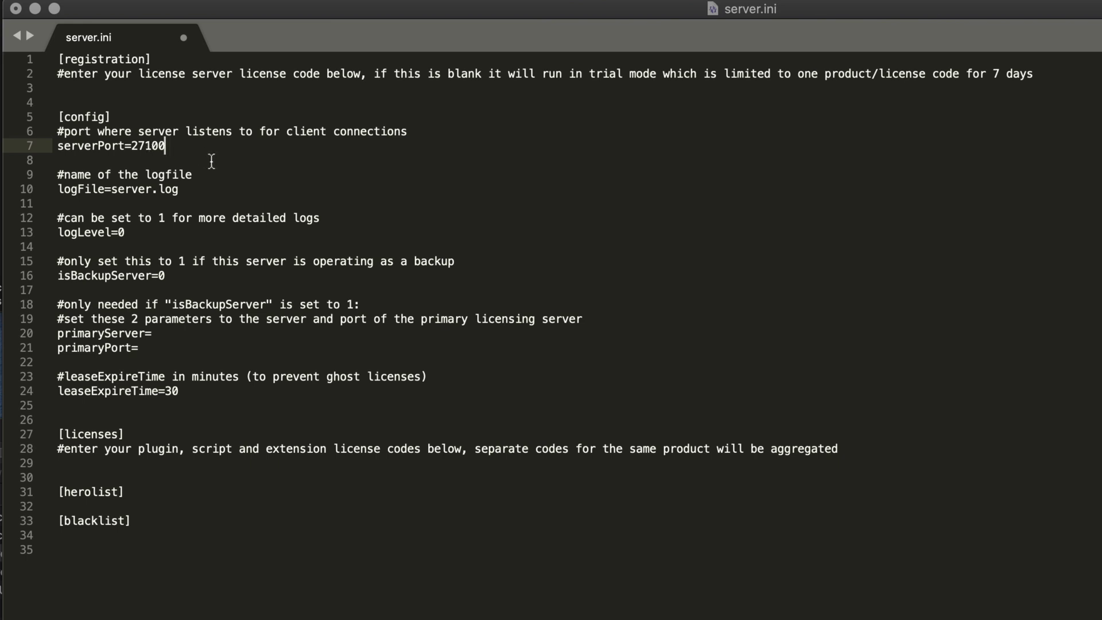
{"action": "key", "text": "BackSpace"}
{"action": "type", "text": "2"}
{"action": "key", "text": "BackSpace"}
{"action": "type", "text": "0"}
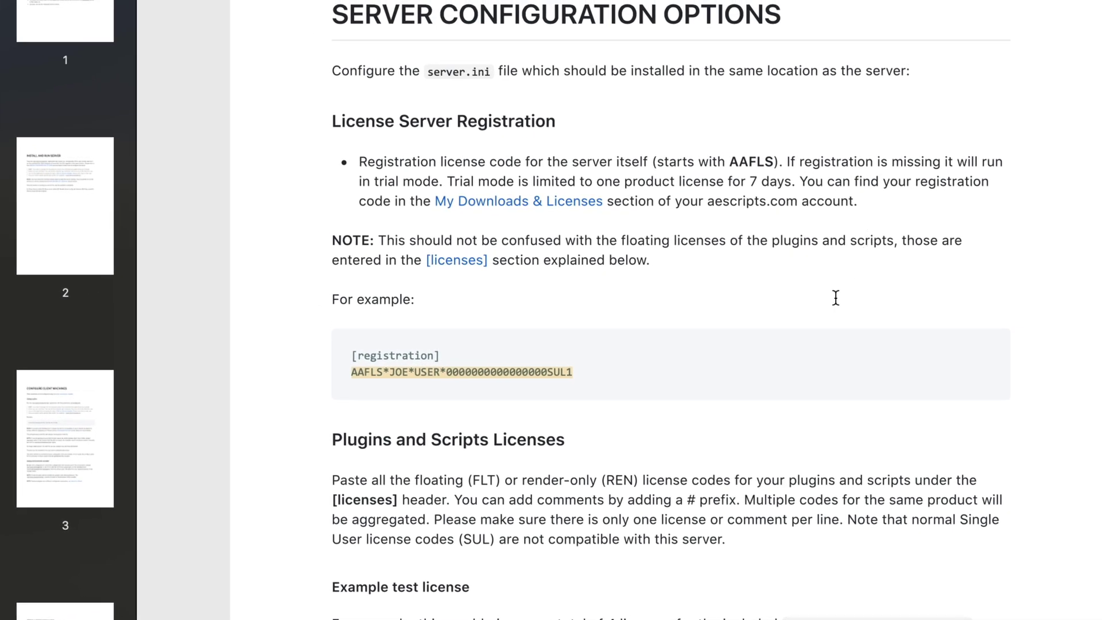
- Copy the 1-user floating test license code from the PDF's example test license and paste it on line 29 under [licenses] in server.ini
{"action": "scroll", "coordinate": [65, 310], "scroll_direction": "down", "scroll_amount": 10}
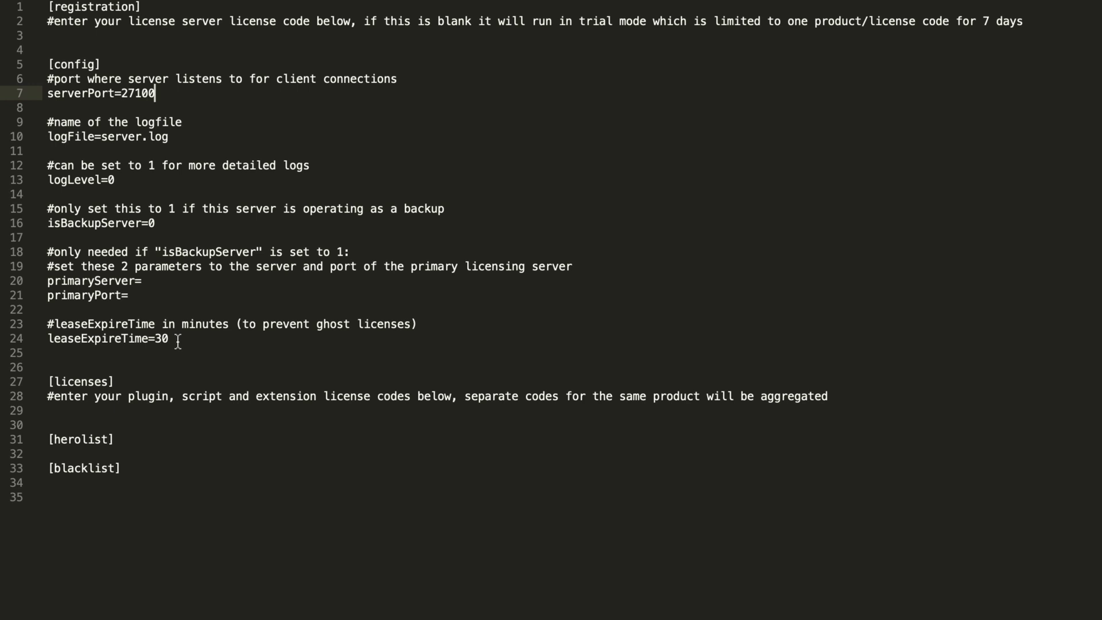
{"action": "left_click", "coordinate": [79, 410]}
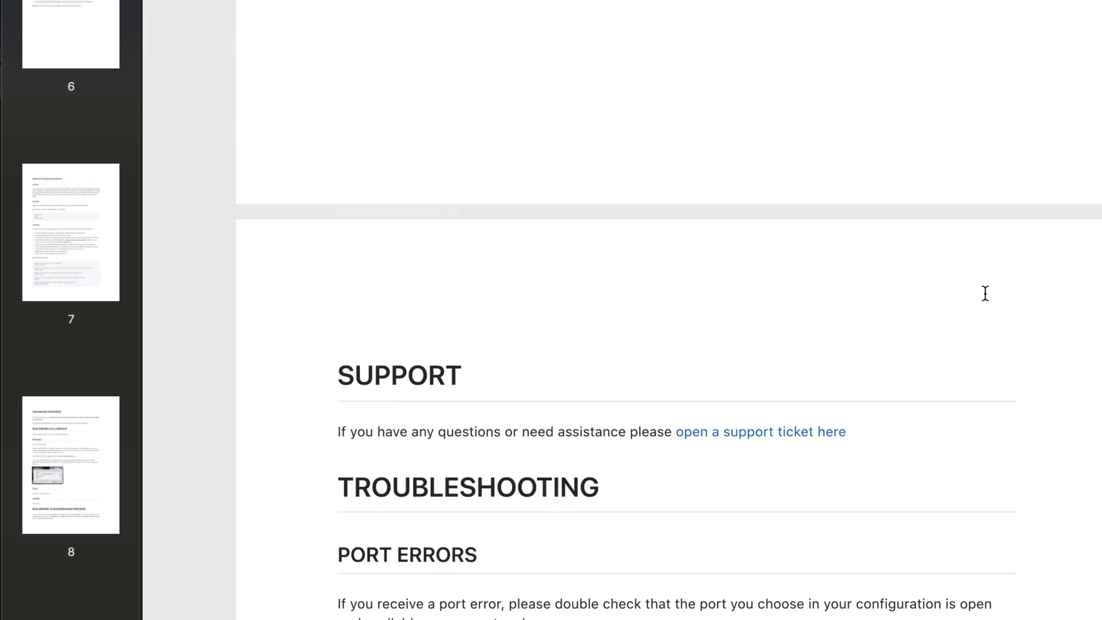
{"action": "scroll", "coordinate": [890, 253], "scroll_direction": "up", "scroll_amount": 20}
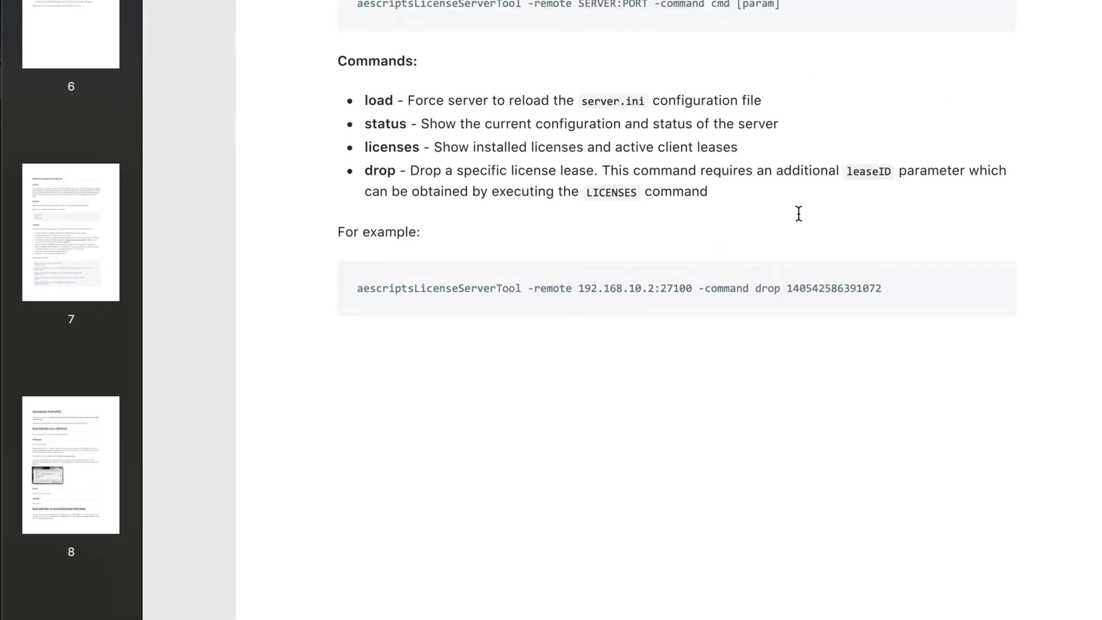
{"action": "left_click", "coordinate": [95, 199]}
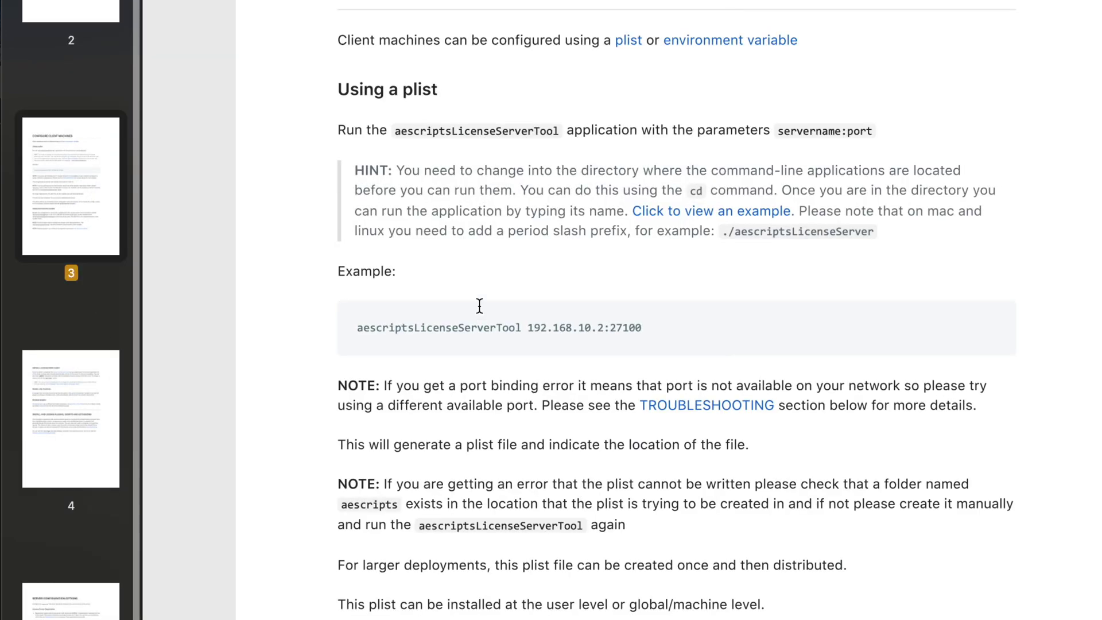
{"action": "scroll", "coordinate": [62, 373], "scroll_direction": "down", "scroll_amount": 8}
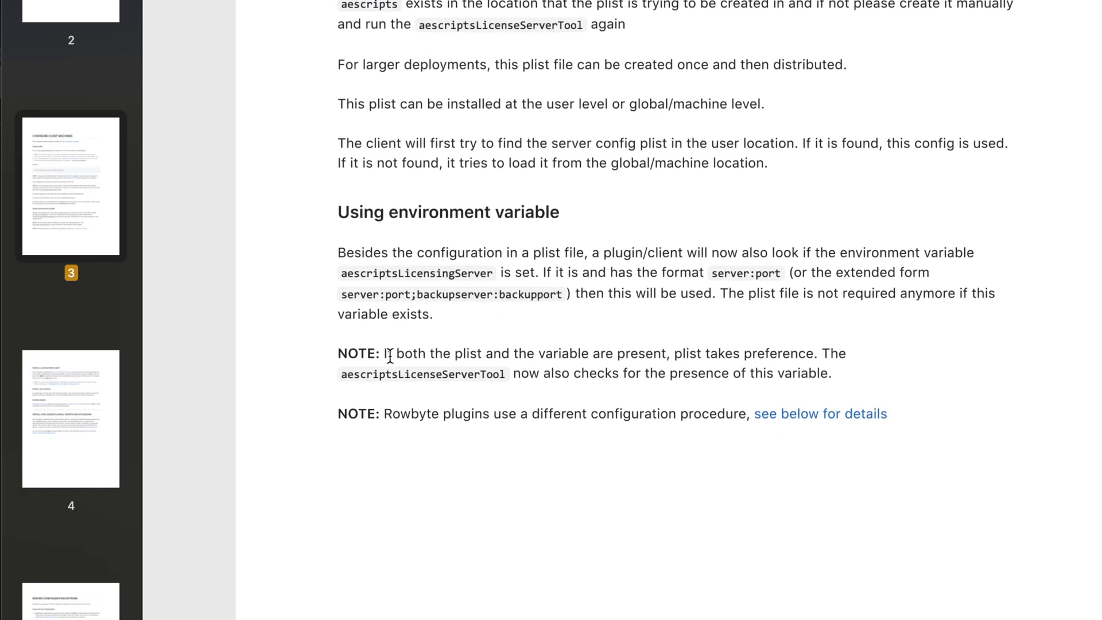
{"action": "scroll", "coordinate": [386, 360], "scroll_direction": "down", "scroll_amount": 15}
{"action": "scroll", "coordinate": [390, 362], "scroll_direction": "down", "scroll_amount": 15}
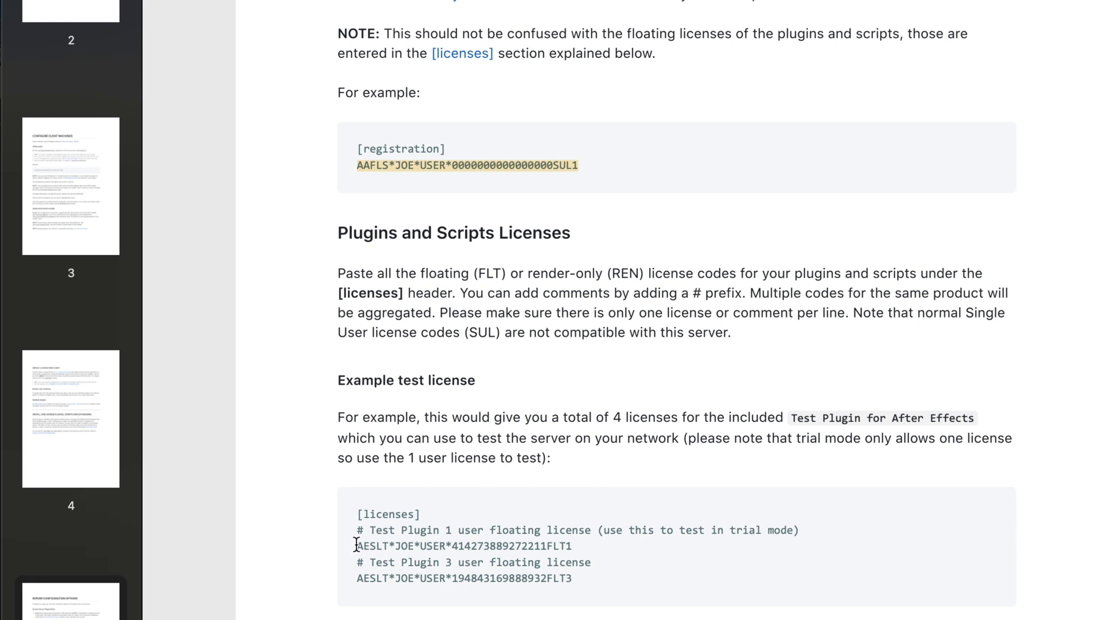
{"action": "scroll", "coordinate": [520, 528], "scroll_direction": "down", "scroll_amount": 3}
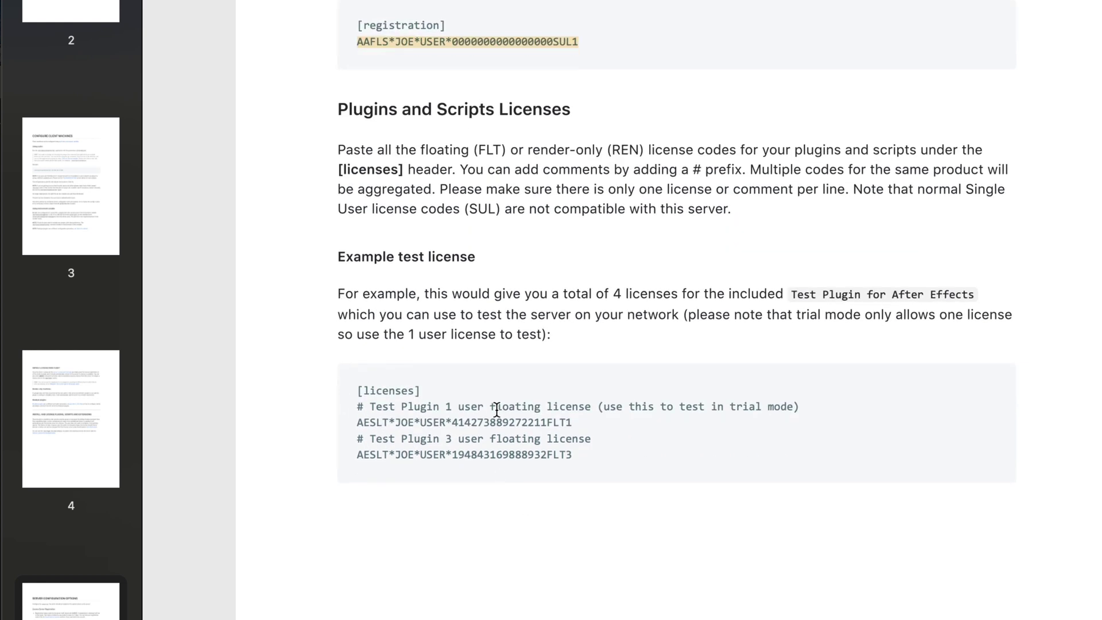
{"action": "left_click_drag", "start_coordinate": [572, 422], "coordinate": [332, 425]}
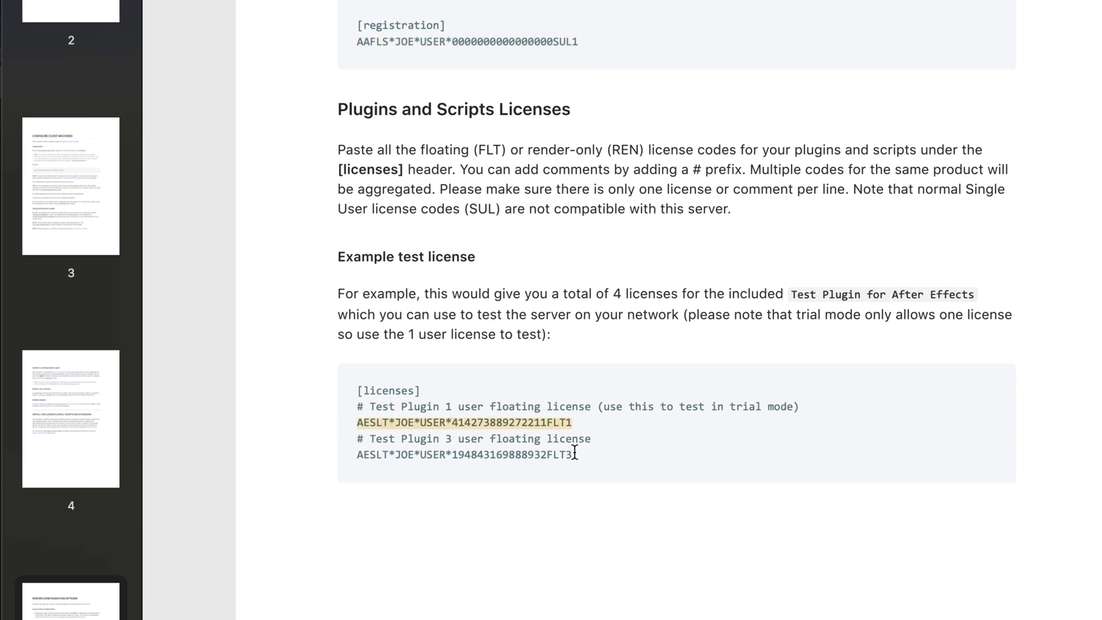
{"action": "right_click", "coordinate": [532, 425]}
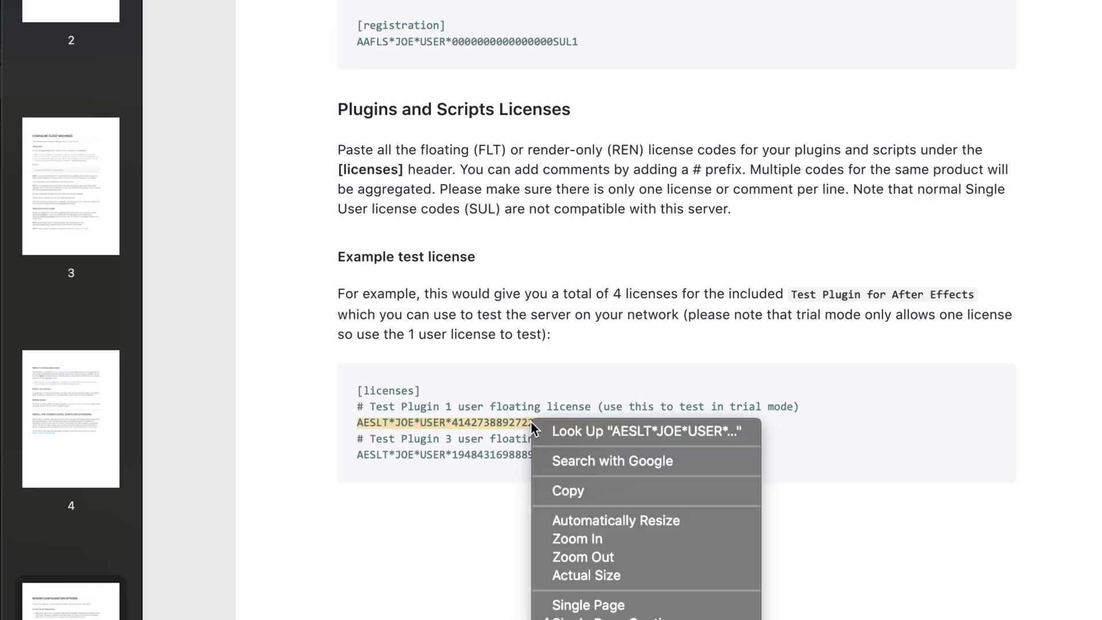
{"action": "left_click", "coordinate": [621, 489]}
{"action": "key", "text": "ctrl+Left"}
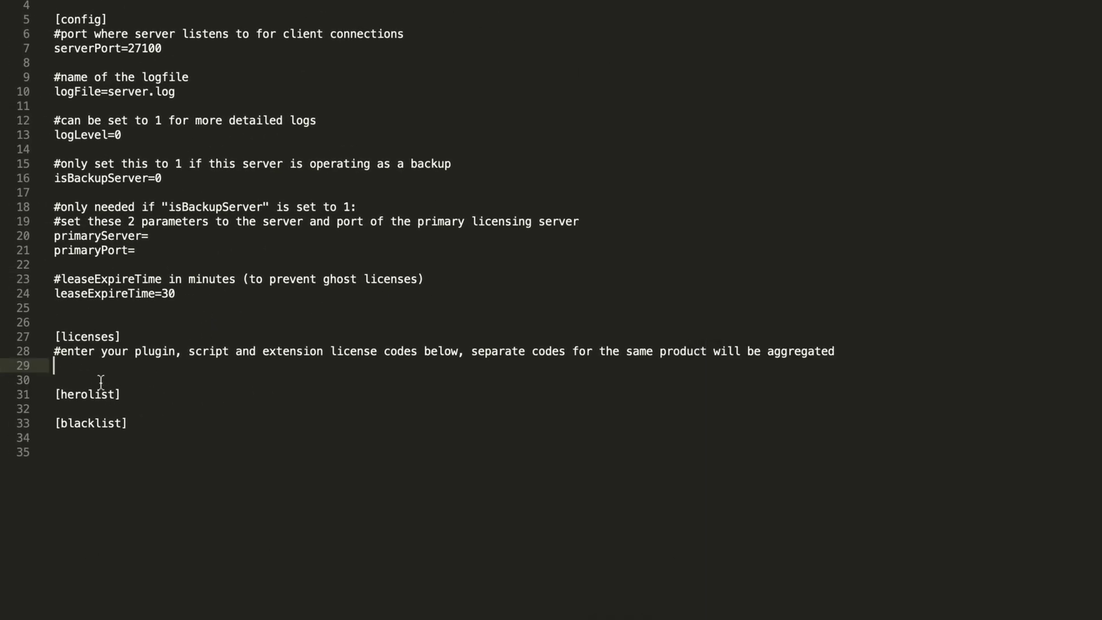
{"action": "key", "text": "super+v"}
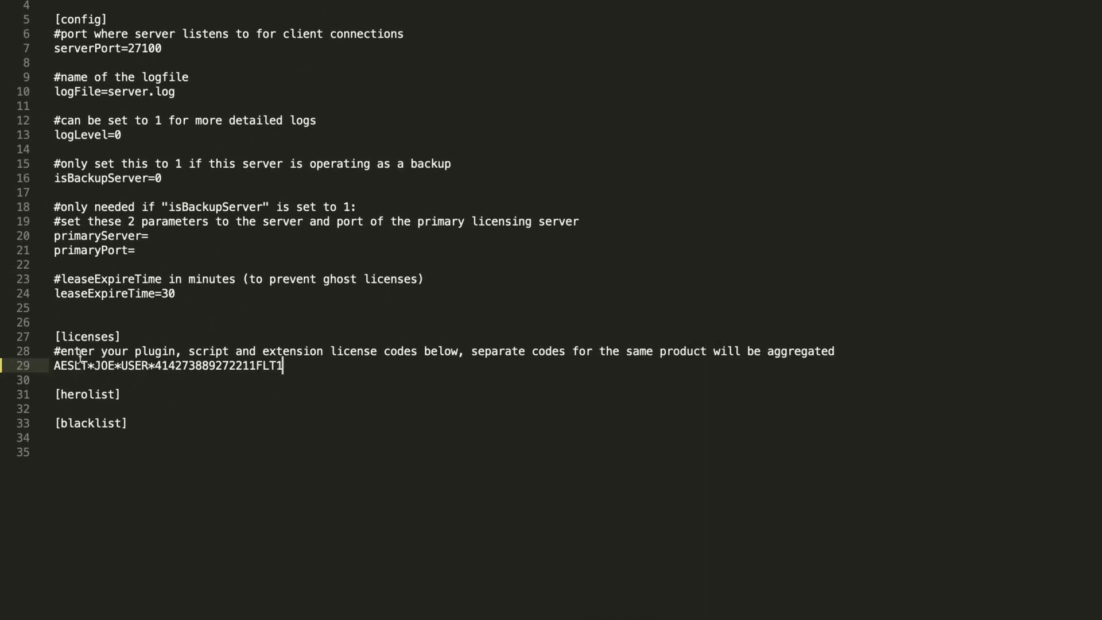
- Copy the 3-user floating test license code from the PDF and paste it on a new line 30 under [licenses] in server.ini
{"action": "key", "text": "ctrl+Right"}
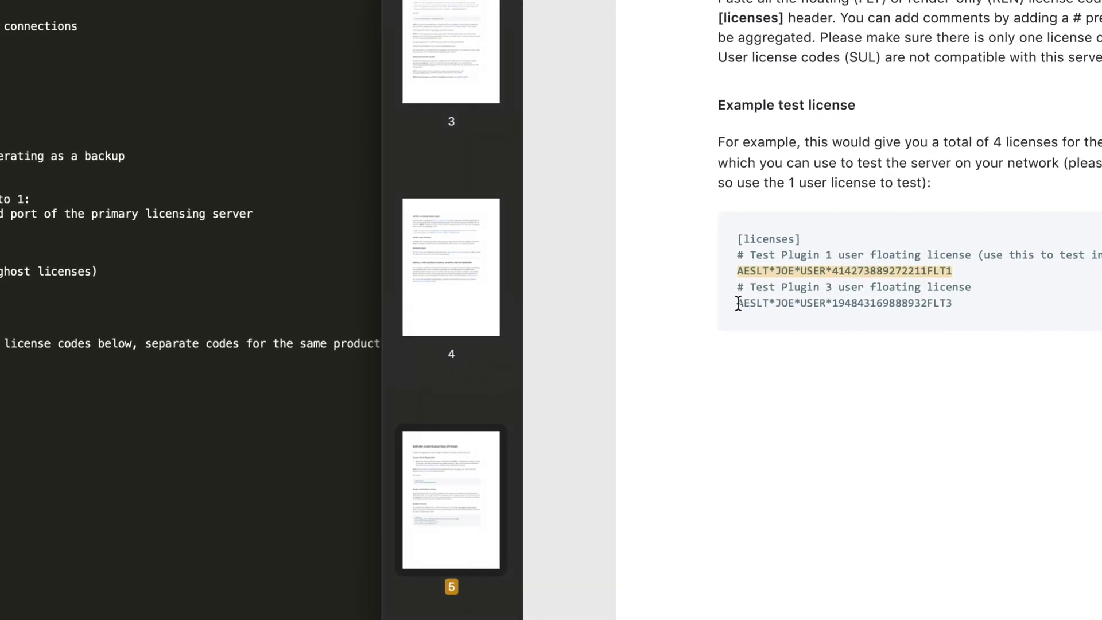
{"action": "left_click_drag", "start_coordinate": [739, 302], "coordinate": [963, 300]}
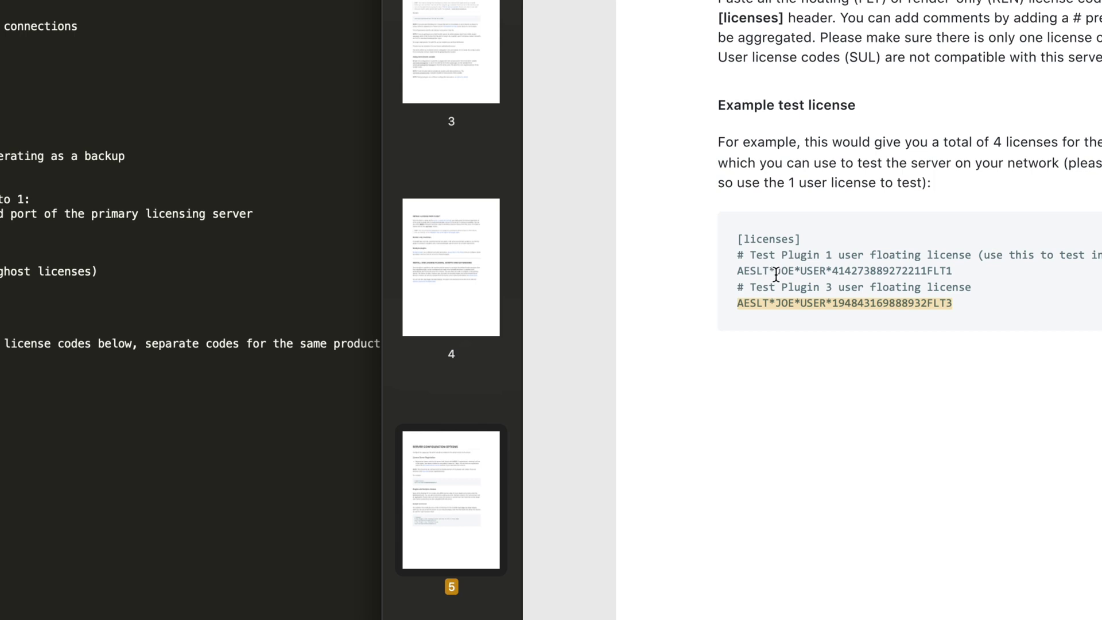
{"action": "right_click", "coordinate": [883, 306]}
{"action": "left_click", "coordinate": [997, 370]}
{"action": "key", "text": "ctrl+Left"}
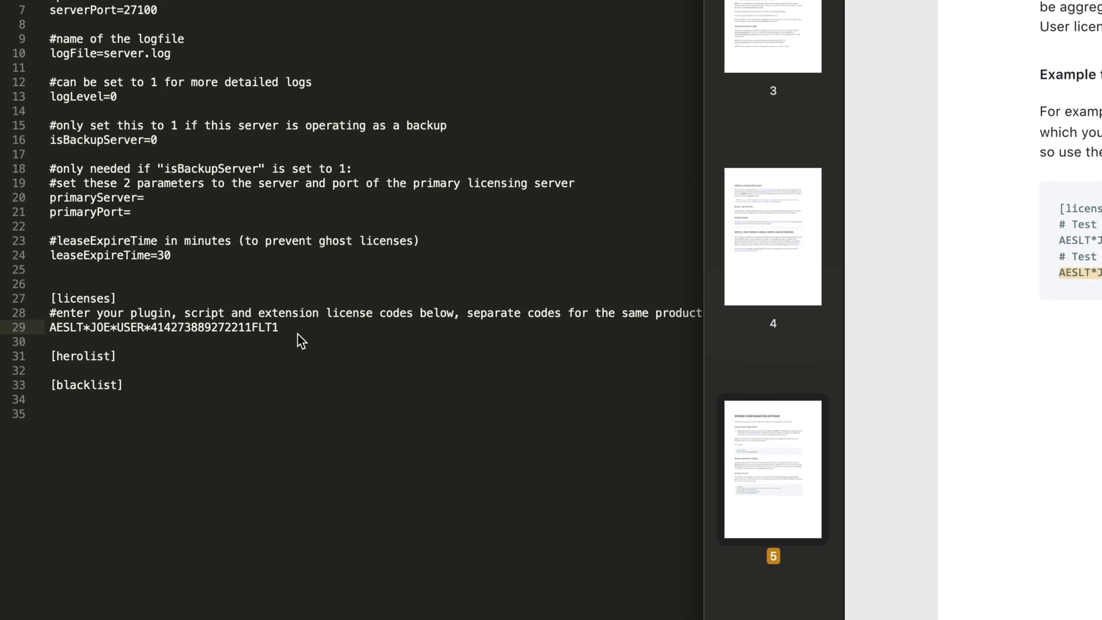
{"action": "key", "text": "Return"}
{"action": "key", "text": "super+v"}
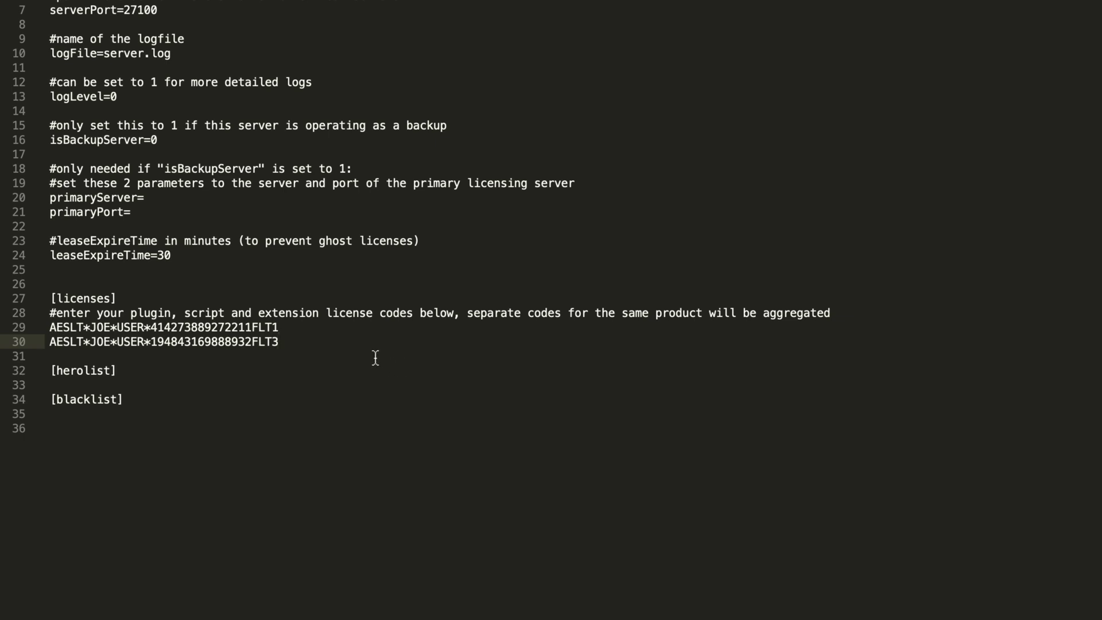
- Delete the 3-user test license code from line 30 and save server.ini
{"action": "left_click", "coordinate": [308, 332]}
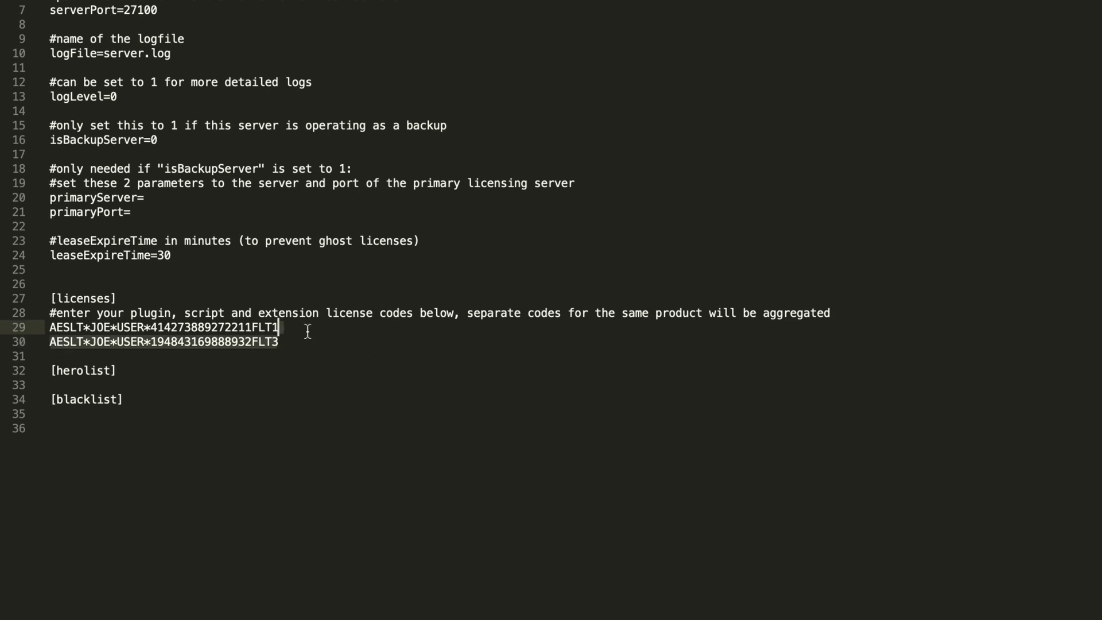
{"action": "key", "text": "BackSpace"}
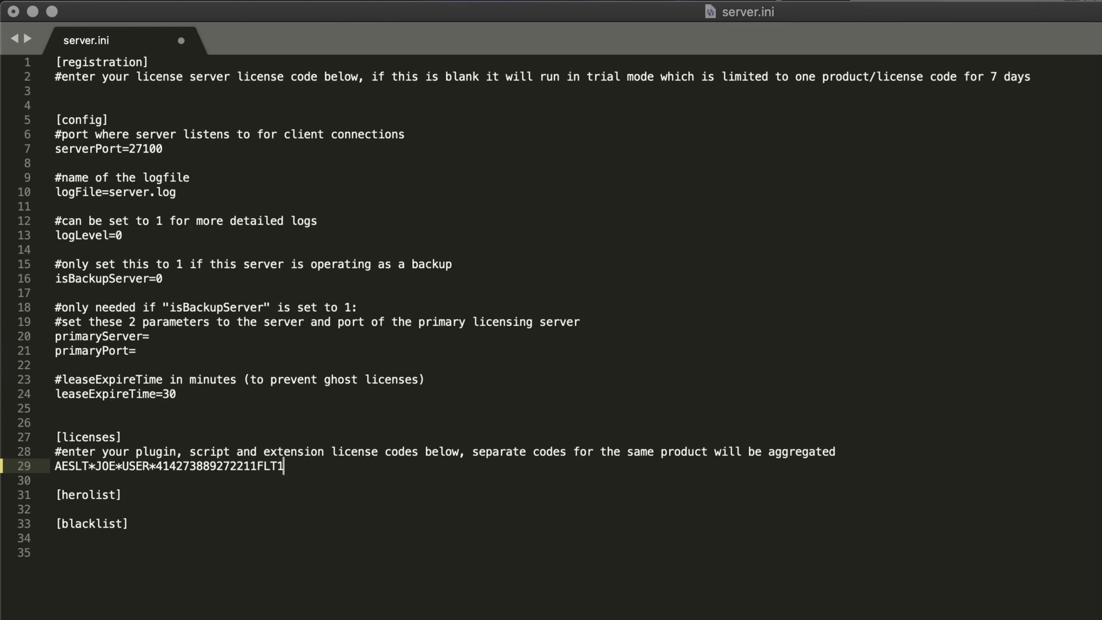
{"action": "key", "text": "super+s"}
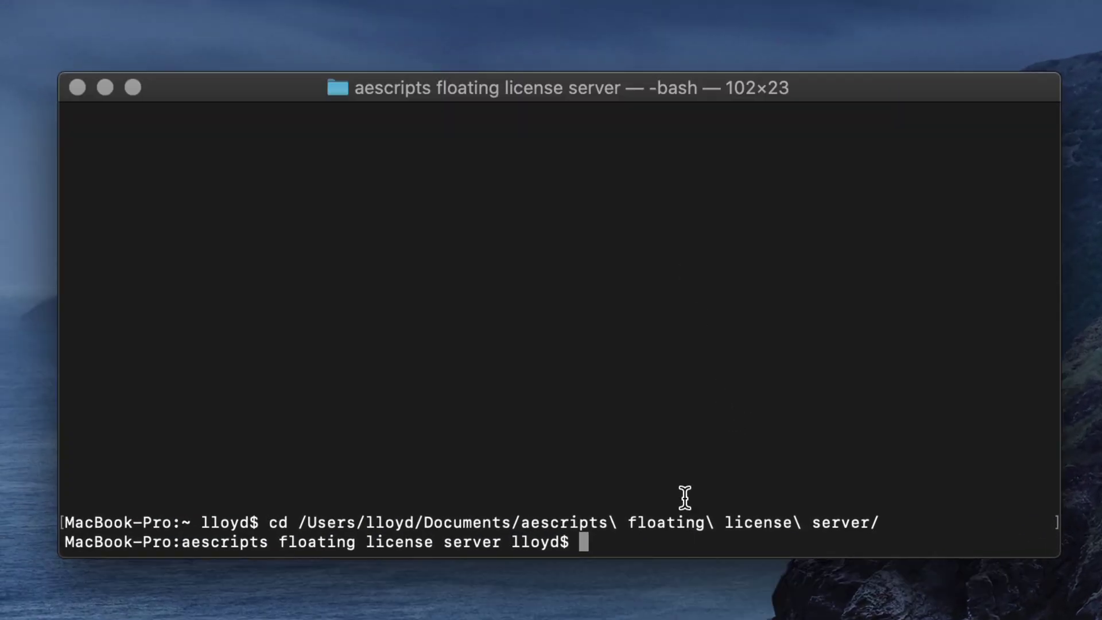
- Switch to Terminal and run ./aescriptsLicenseServer from the aescripts floating license server folder
{"action": "left_click_drag", "start_coordinate": [181, 542], "coordinate": [501, 538]}
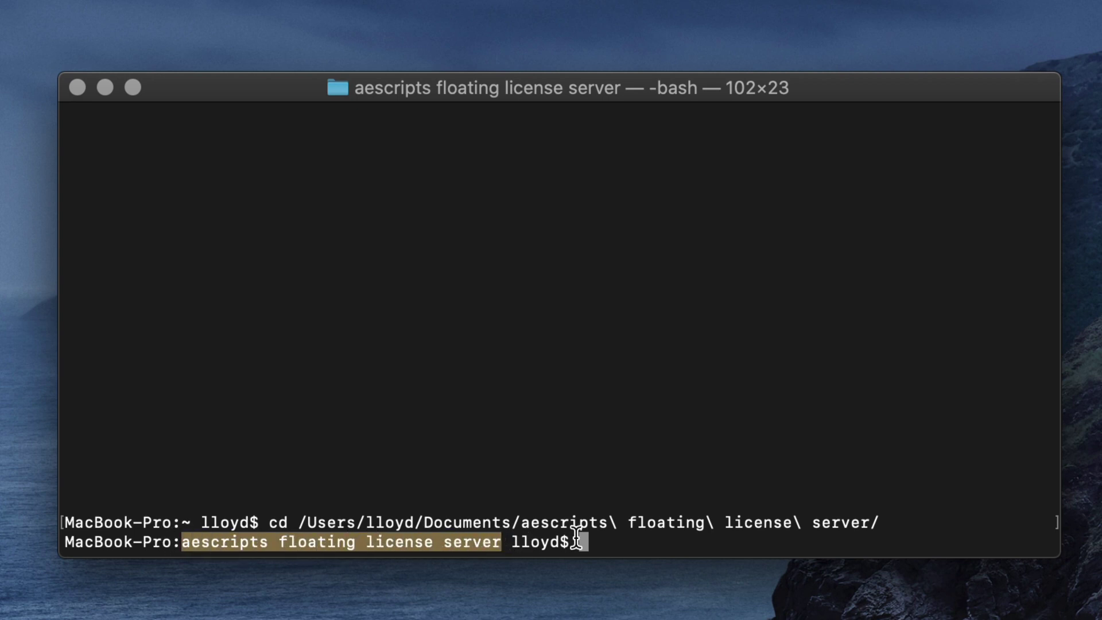
{"action": "left_click", "coordinate": [630, 540]}
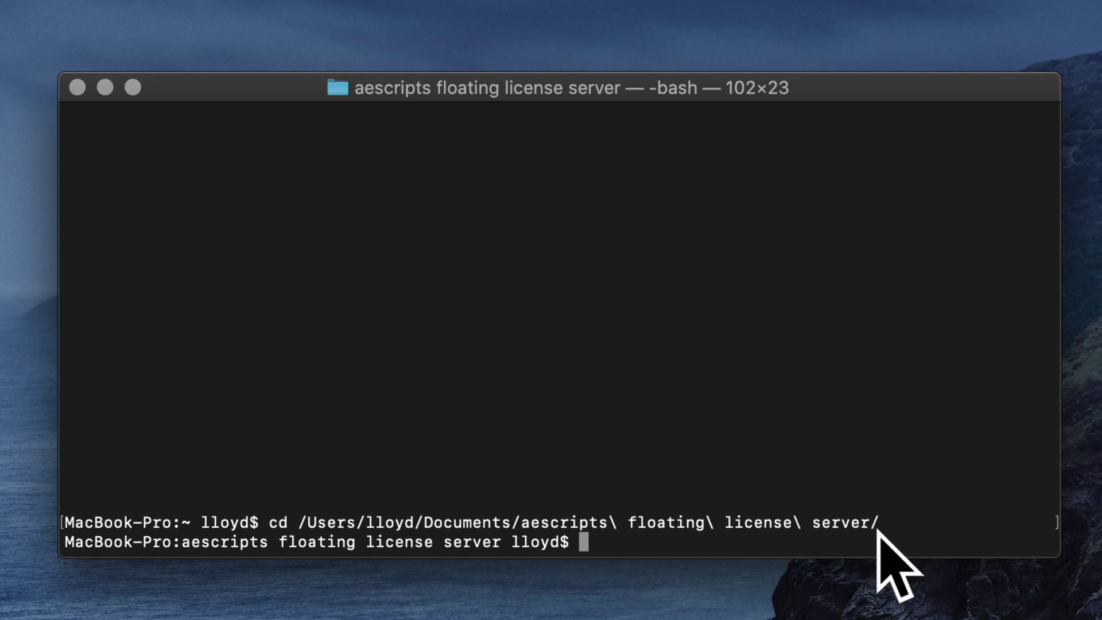
{"action": "type", "text": "./"}
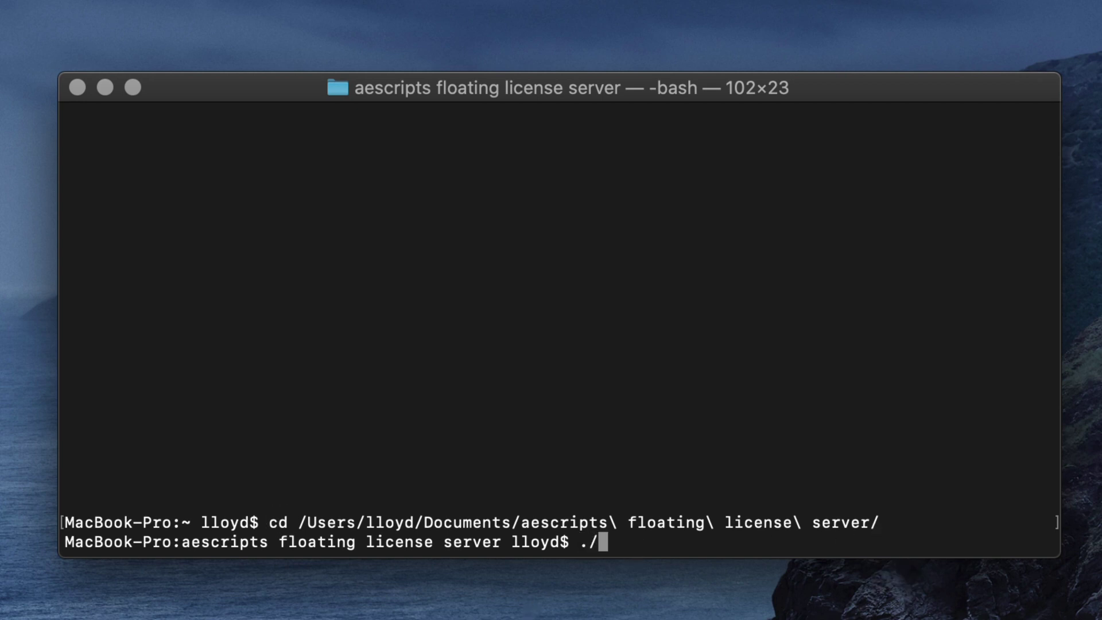
{"action": "type", "text": "aes"}
{"action": "key", "text": "Tab"}
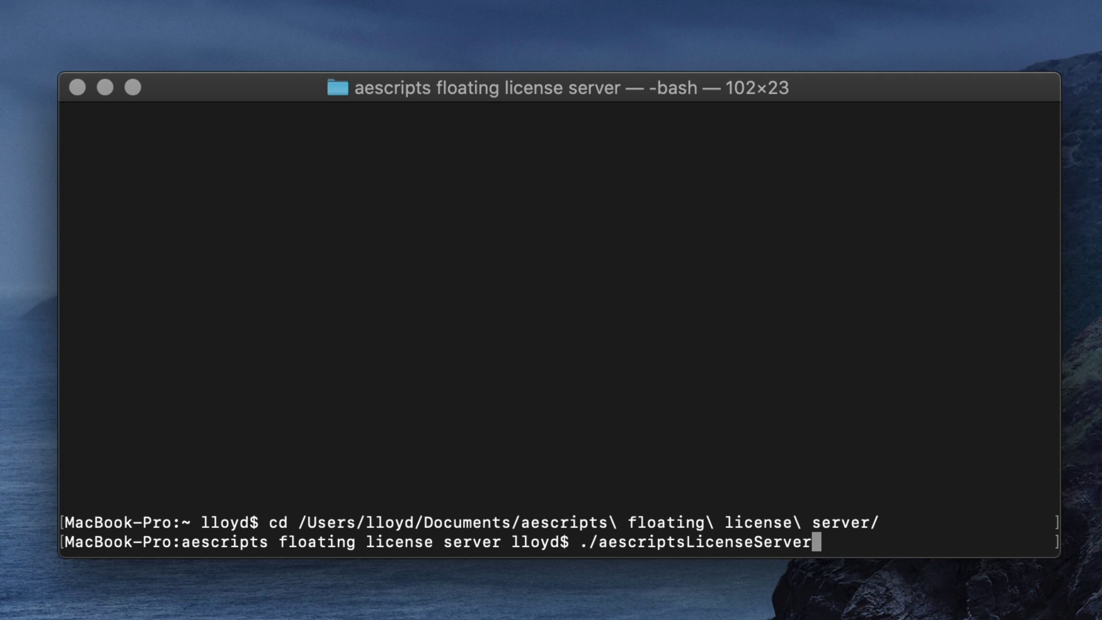
{"action": "key", "text": "Return"}
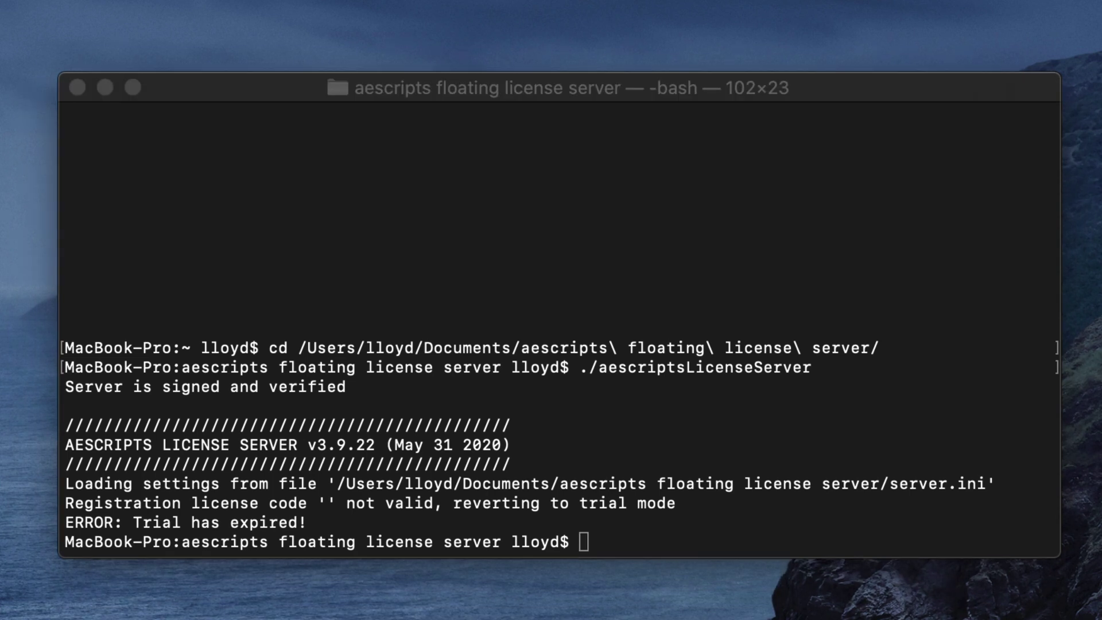
- Paste the server's own registration license code on line 3 under [registration], then save and close server.ini
{"action": "left_click", "coordinate": [981, 177]}
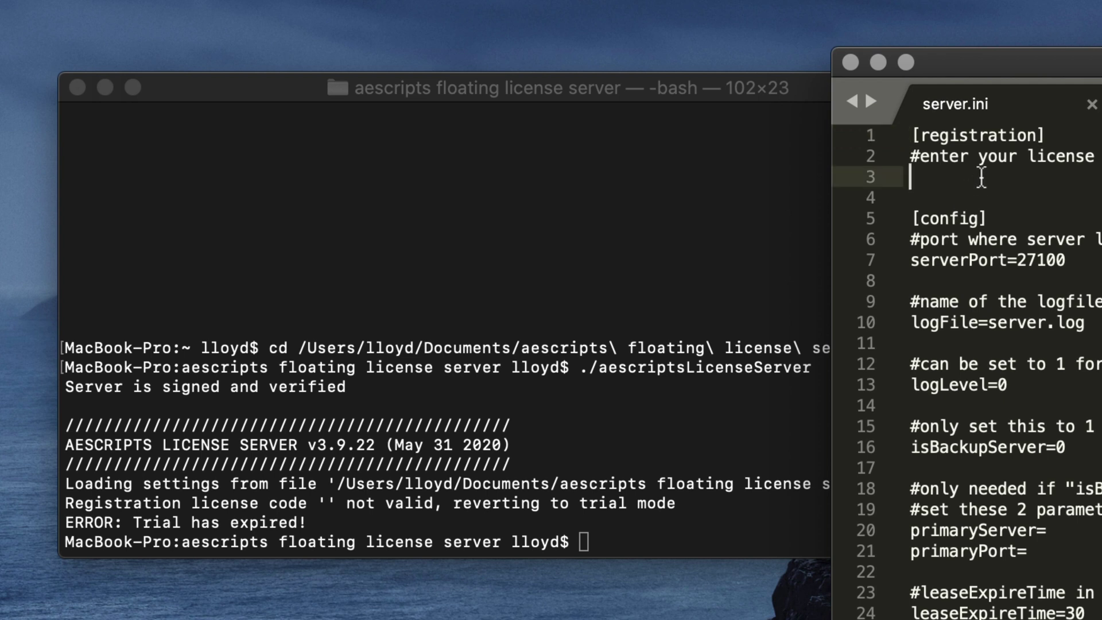
{"action": "key", "text": "super+v"}
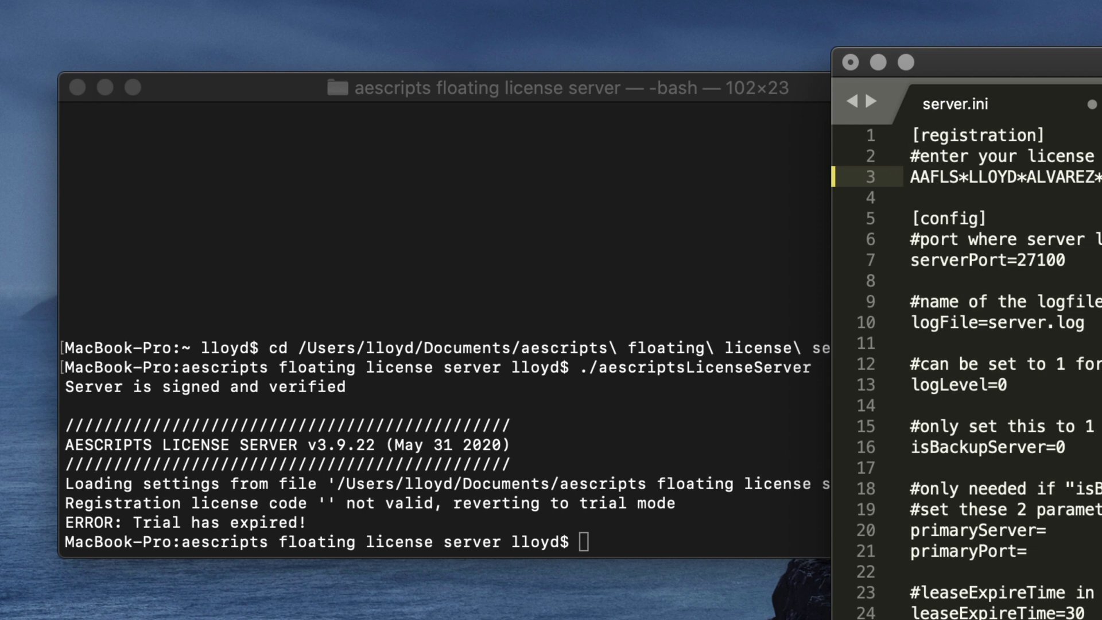
{"action": "key", "text": "super+s"}
{"action": "left_click", "coordinate": [850, 62]}
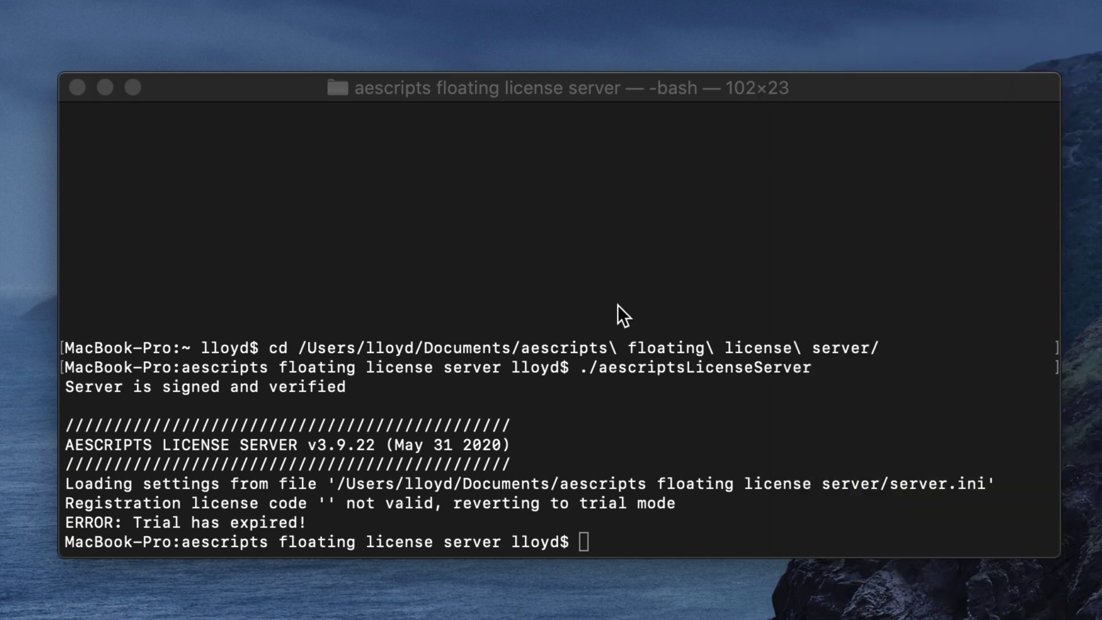
- Run ./aescriptsLicenseServer again in Terminal to start the server with the updated configuration
{"action": "left_click", "coordinate": [618, 305]}
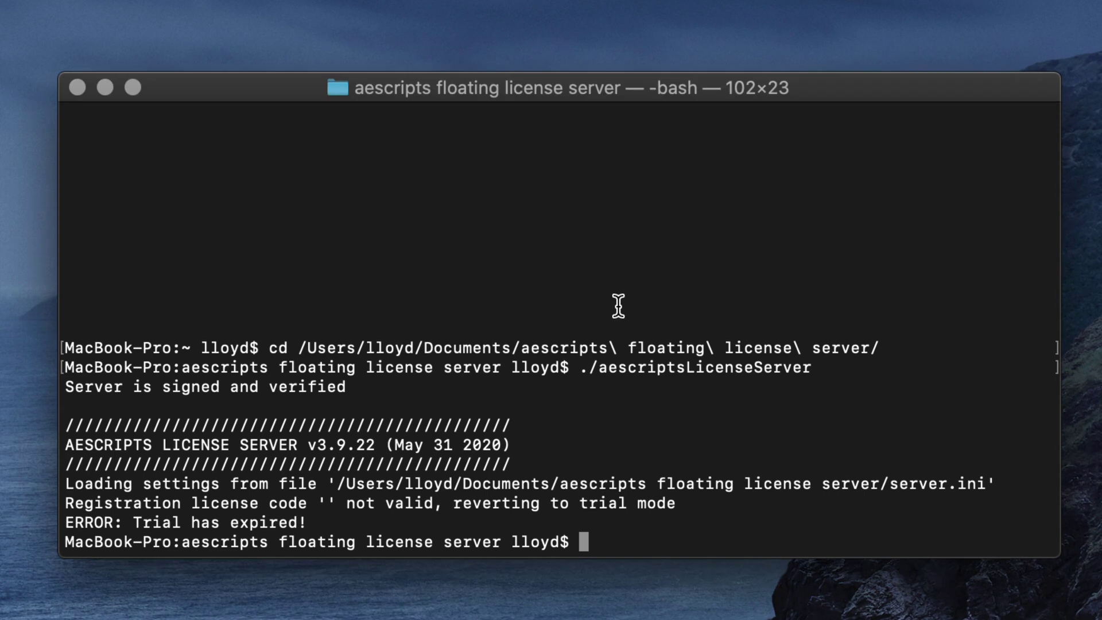
{"action": "key", "text": "Up"}
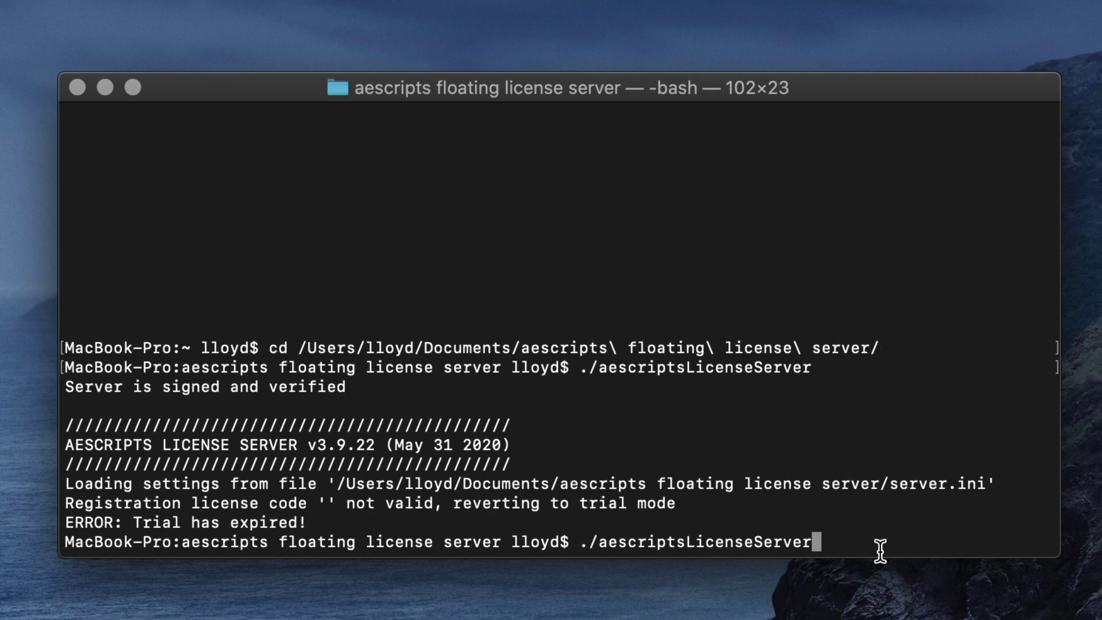
{"action": "key", "text": "Return"}
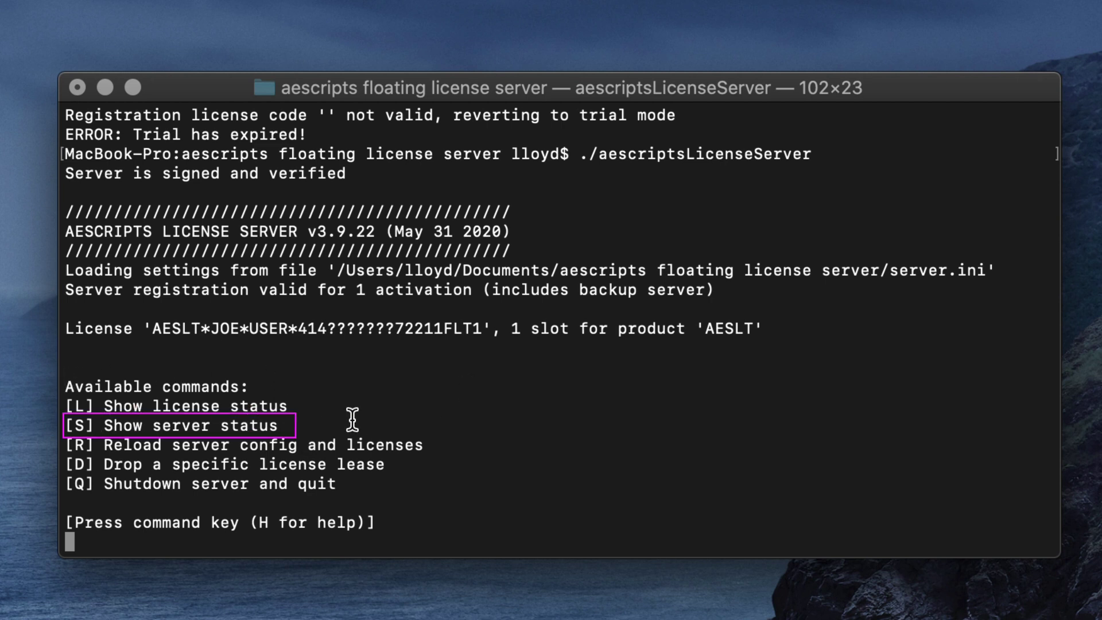
- Show the license server's status and examine its listed server IPs, especially the first one, and its port
{"action": "key", "text": "s"}
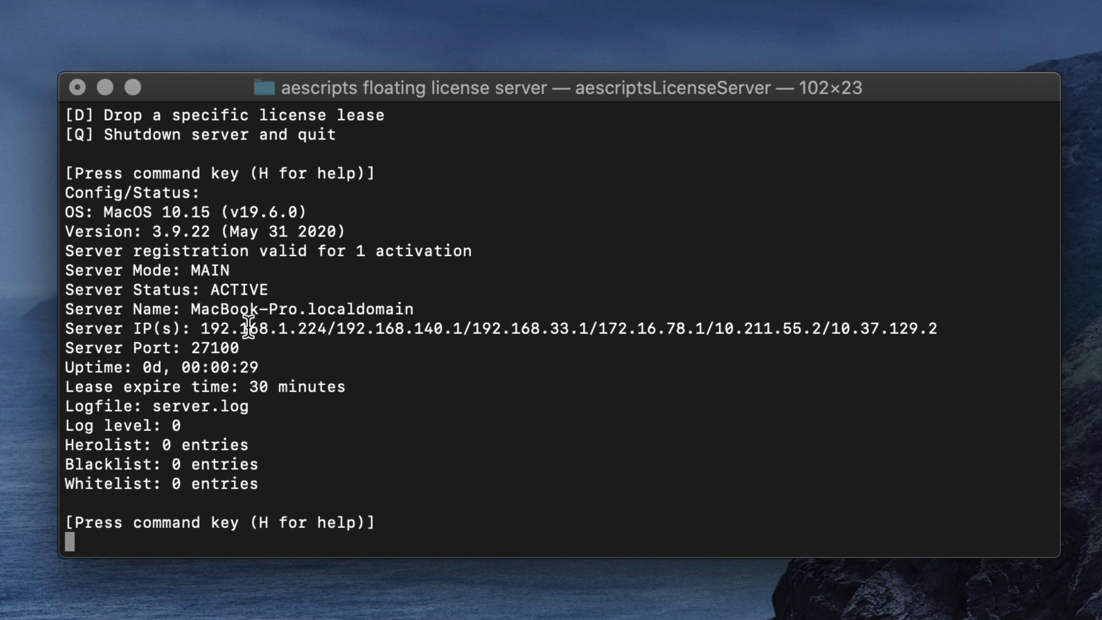
{"action": "left_click_drag", "start_coordinate": [198, 329], "coordinate": [962, 329]}
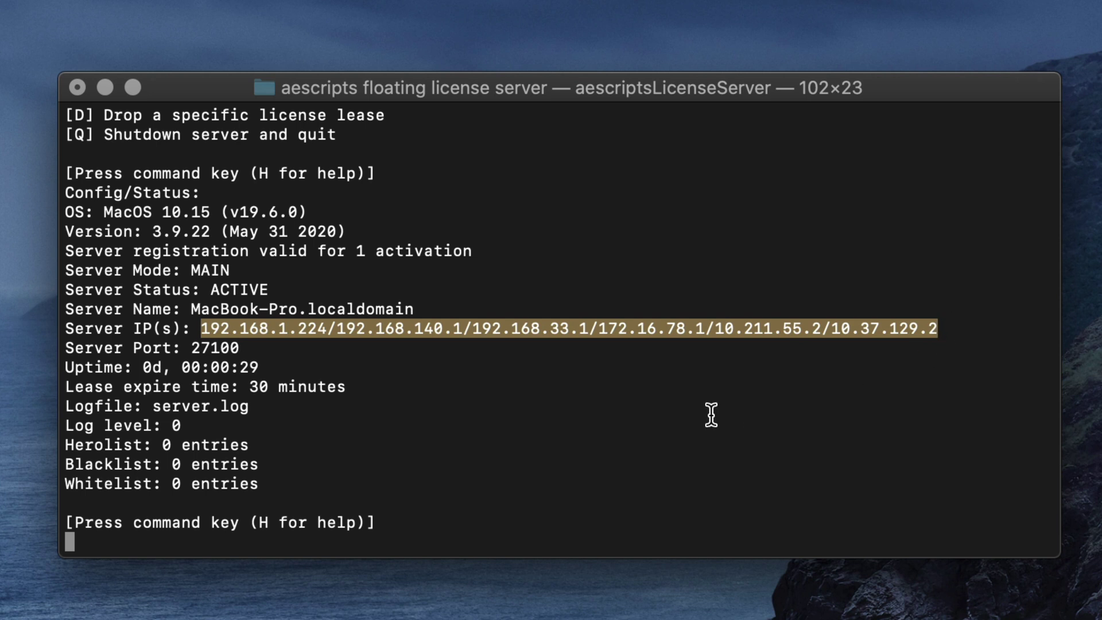
{"action": "left_click", "coordinate": [604, 358]}
{"action": "left_click_drag", "start_coordinate": [327, 329], "coordinate": [200, 328]}
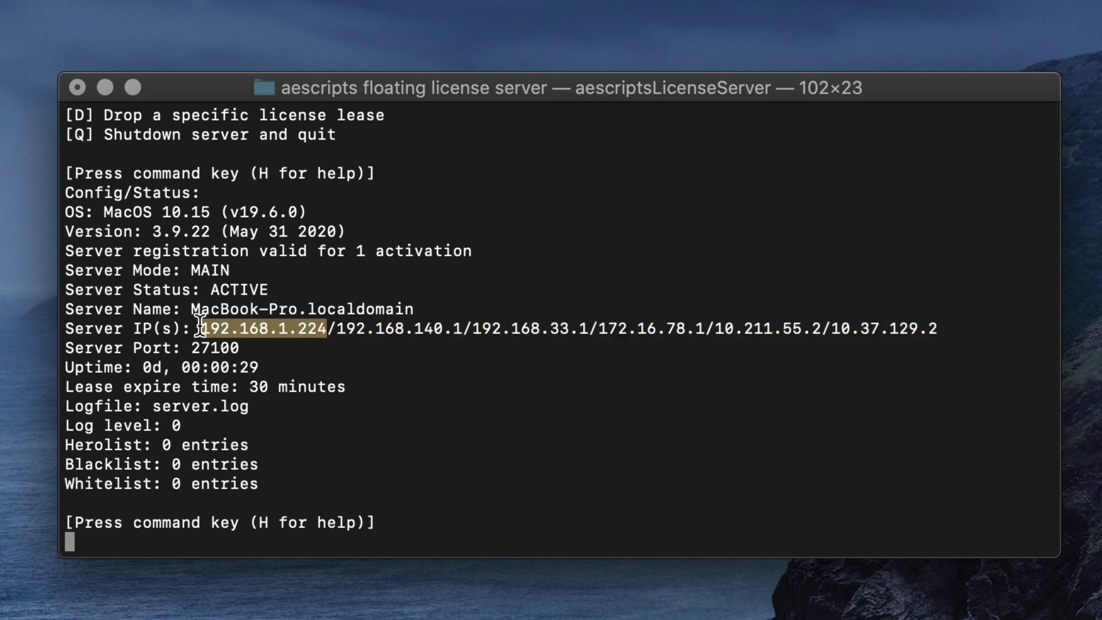
{"action": "left_click", "coordinate": [229, 351]}
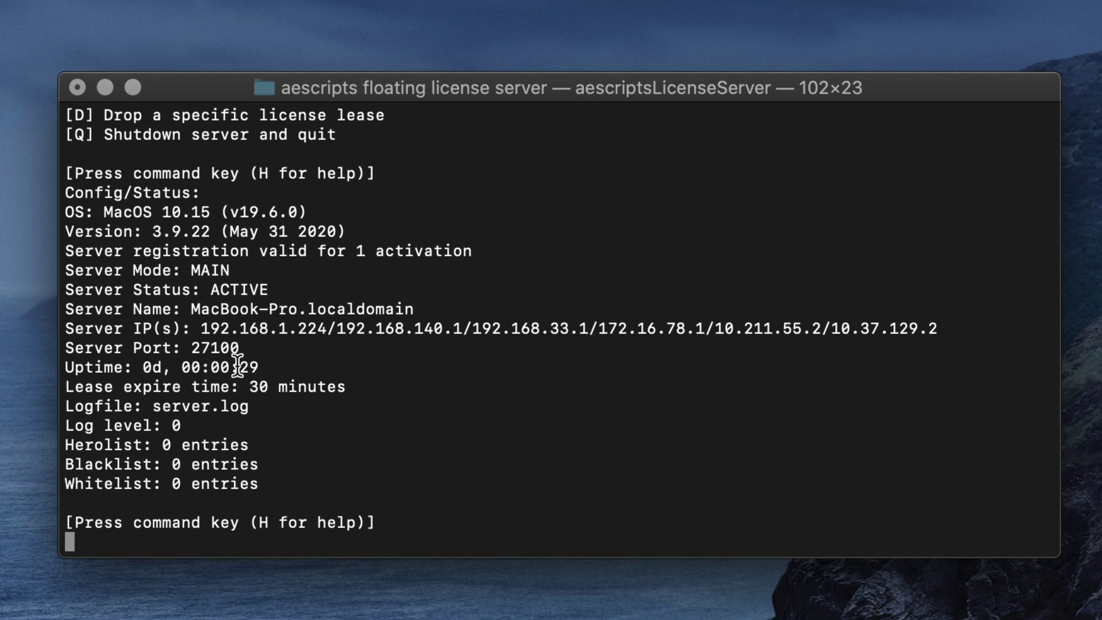
- Open a second Terminal window and place it clear of the one running the license server
{"action": "left_click", "coordinate": [0, 0]}
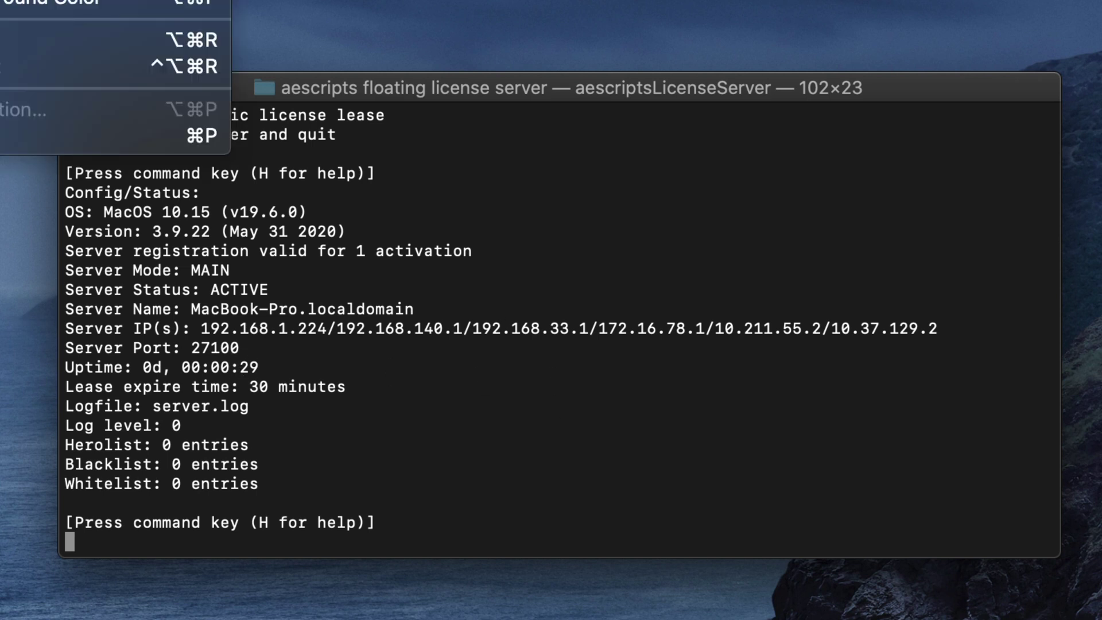
{"action": "key", "text": "super+n"}
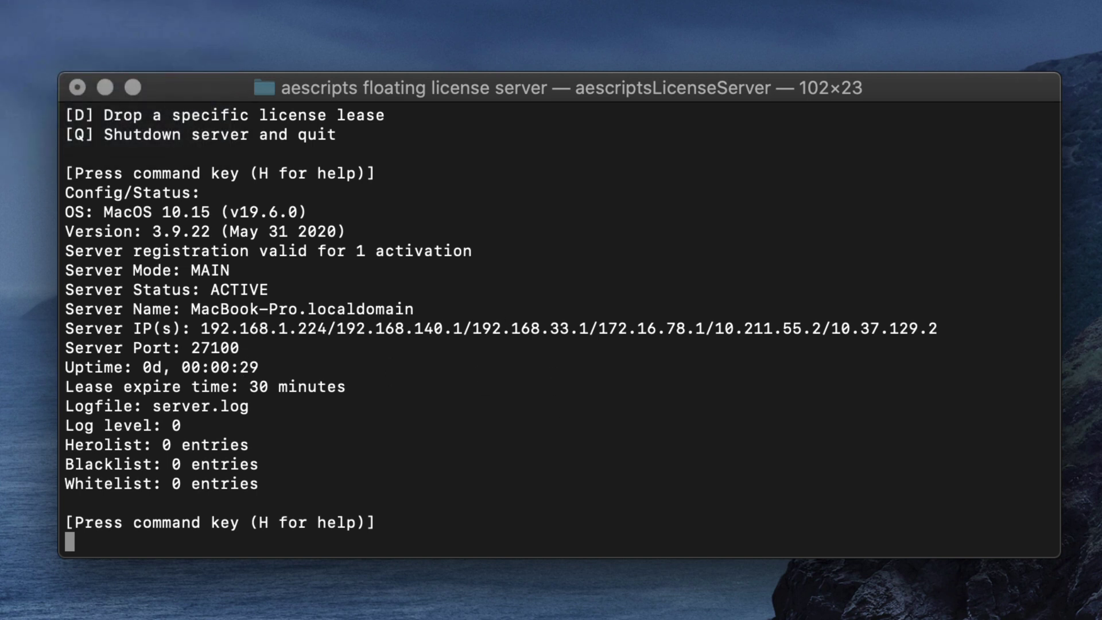
{"action": "left_click_drag", "start_coordinate": [744, 214], "coordinate": [868, 617]}
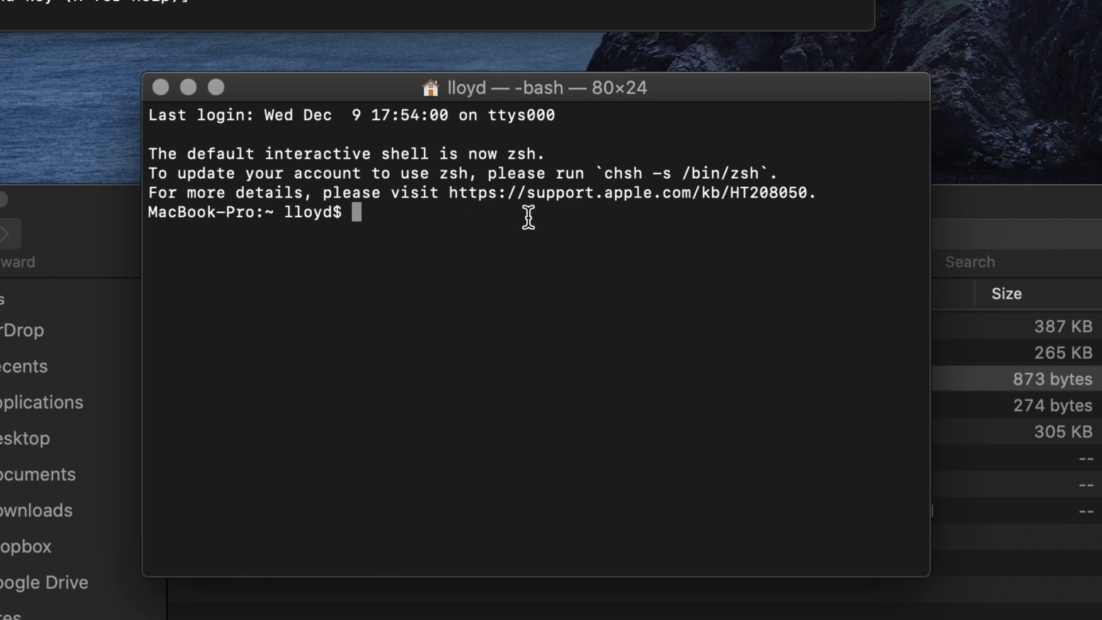
- Change directory to the aescripts floating license server folder in Documents, using server.ini's path without the file name, and widen the window
{"action": "type", "text": "cd"}
{"action": "left_click_drag", "start_coordinate": [528, 88], "coordinate": [945, 8]}
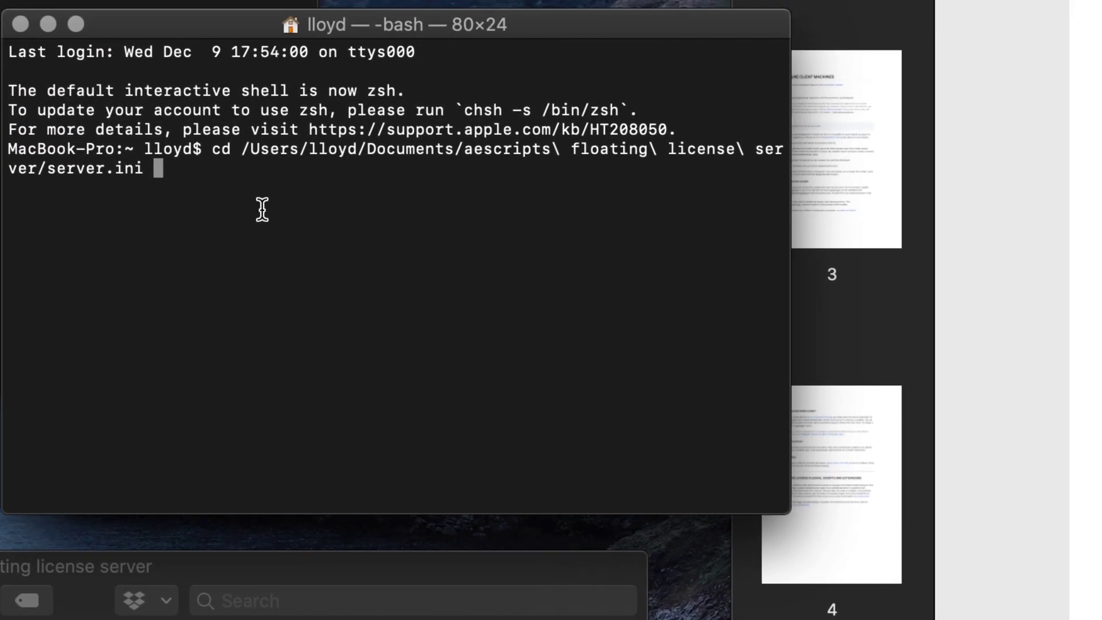
{"action": "key", "text": "BackSpace"}
{"action": "key", "text": "BackSpace"}
{"action": "key", "text": "BackSpace"}
{"action": "key", "text": "BackSpace"}
{"action": "key", "text": "BackSpace"}
{"action": "key", "text": "BackSpace"}
{"action": "key", "text": "BackSpace"}
{"action": "key", "text": "BackSpace"}
{"action": "key", "text": "BackSpace"}
{"action": "key", "text": "BackSpace"}
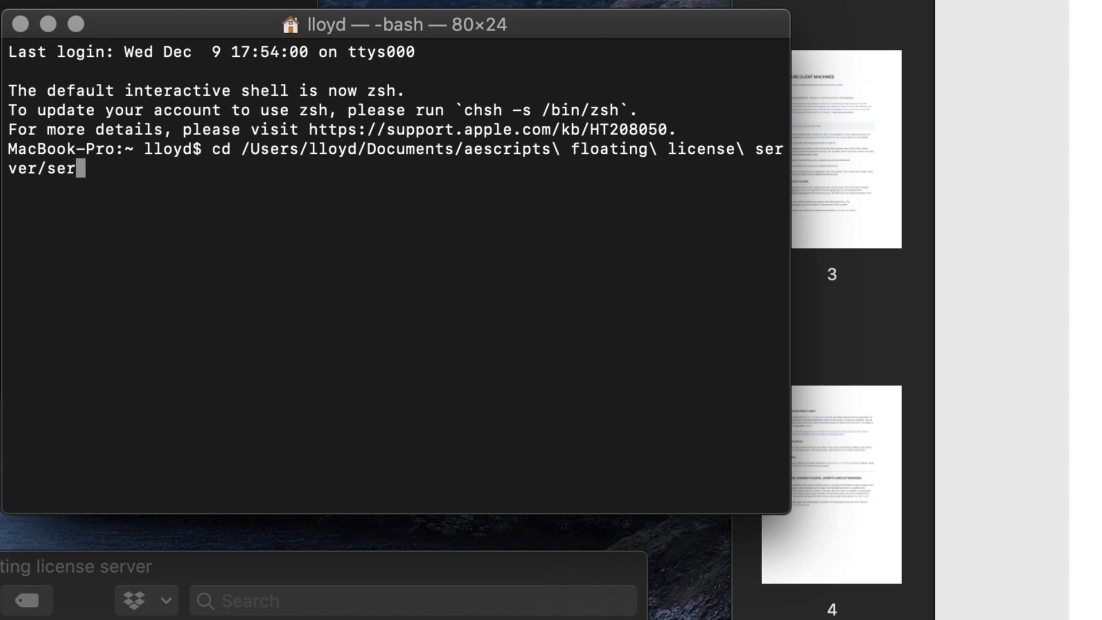
{"action": "key", "text": "BackSpace"}
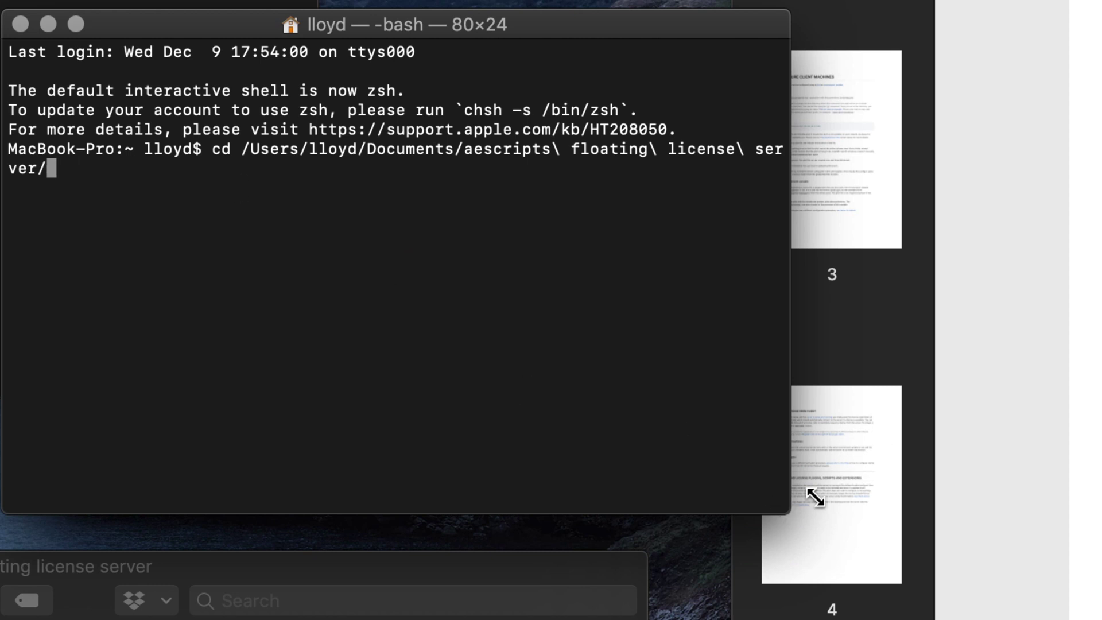
{"action": "left_click_drag", "start_coordinate": [790, 513], "coordinate": [861, 305]}
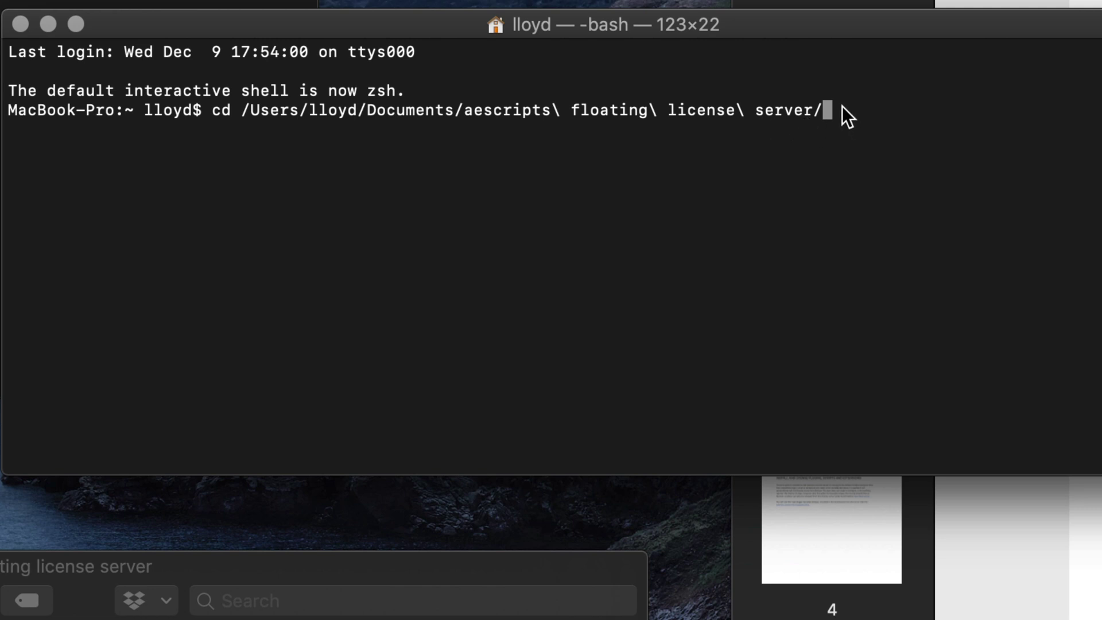
{"action": "key", "text": "Return"}
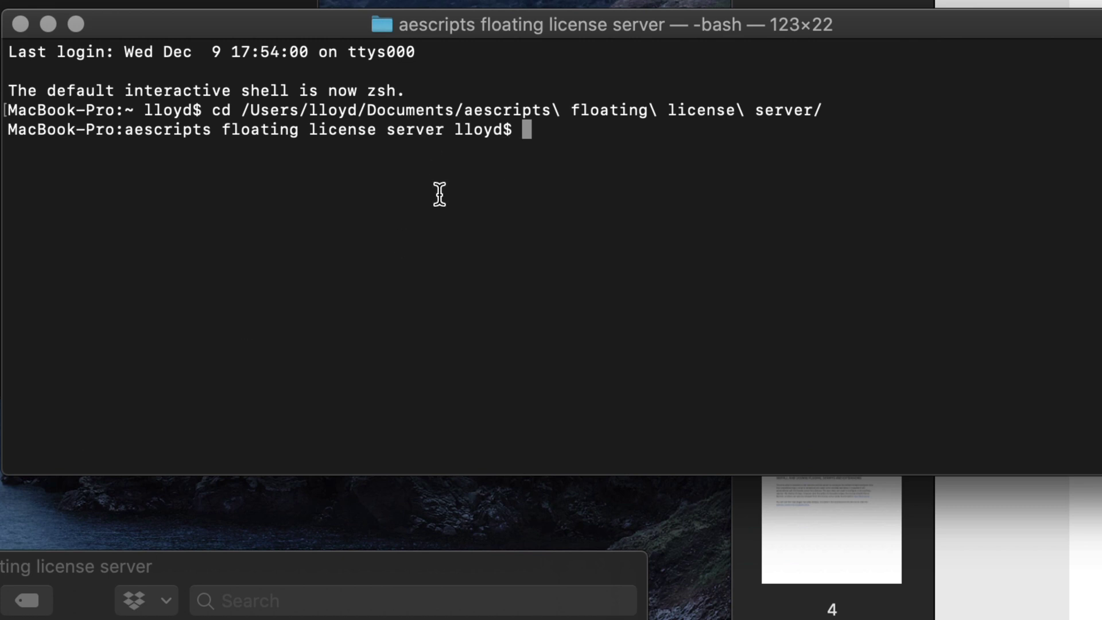
- Consult the setup instructions PDF and enter ./aescriptsLicenseServerTool at the new Terminal window's prompt without running it
{"action": "key", "text": "super+Tab"}
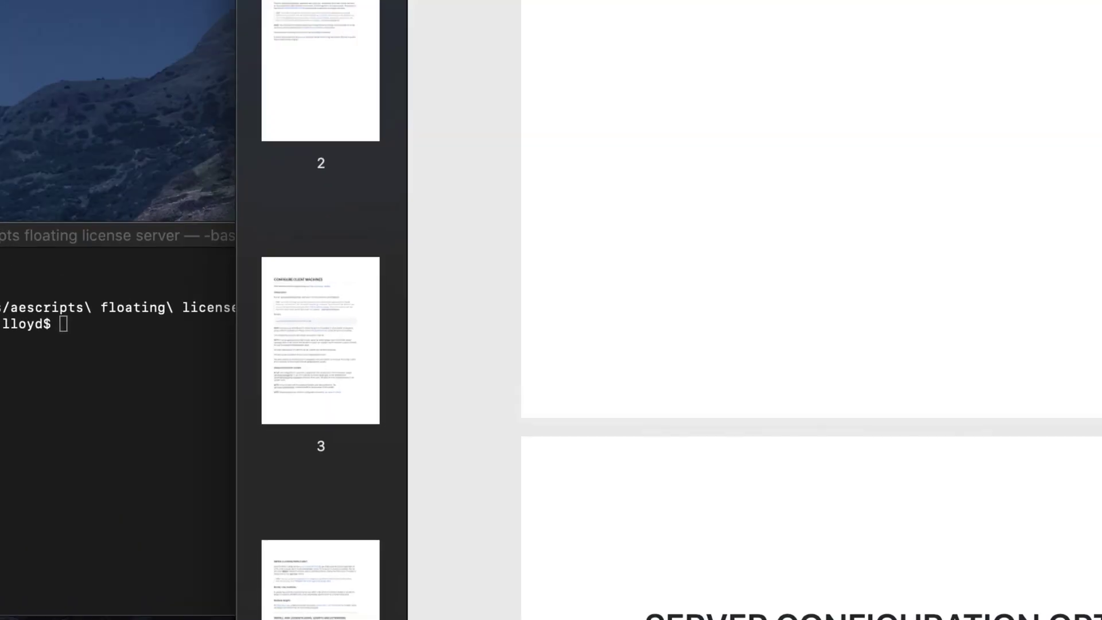
{"action": "scroll", "coordinate": [969, 547], "scroll_direction": "up", "scroll_amount": 10}
{"action": "scroll", "coordinate": [968, 547], "scroll_direction": "up", "scroll_amount": 10}
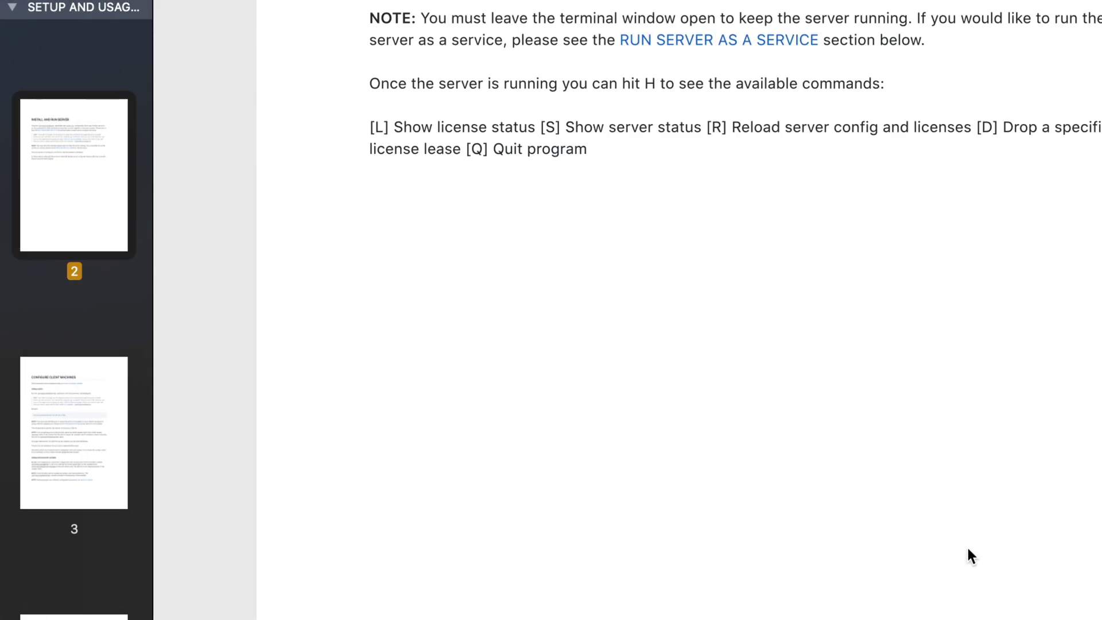
{"action": "scroll", "coordinate": [966, 551], "scroll_direction": "down", "scroll_amount": 8}
{"action": "scroll", "coordinate": [783, 562], "scroll_direction": "down", "scroll_amount": 5}
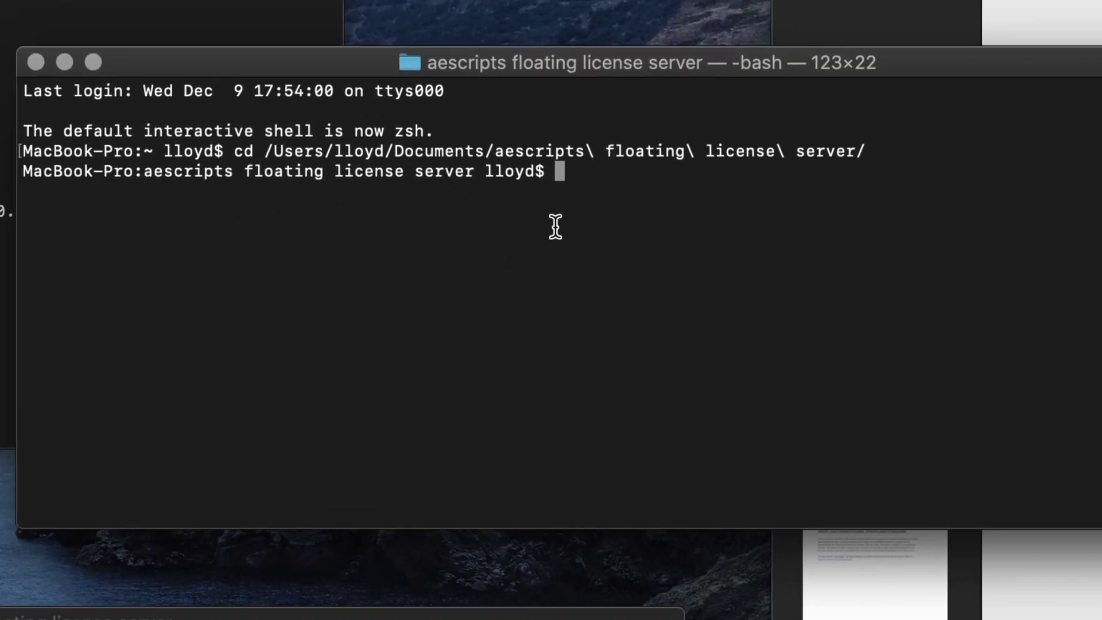
{"action": "type", "text": "./"}
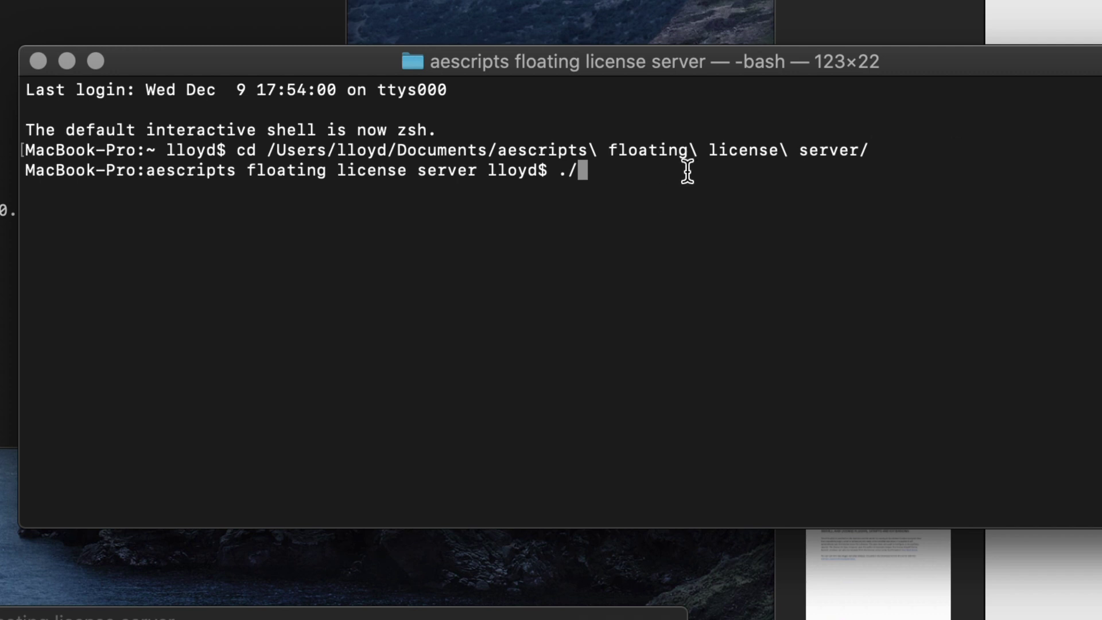
{"action": "type", "text": "ae"}
{"action": "key", "text": "Tab"}
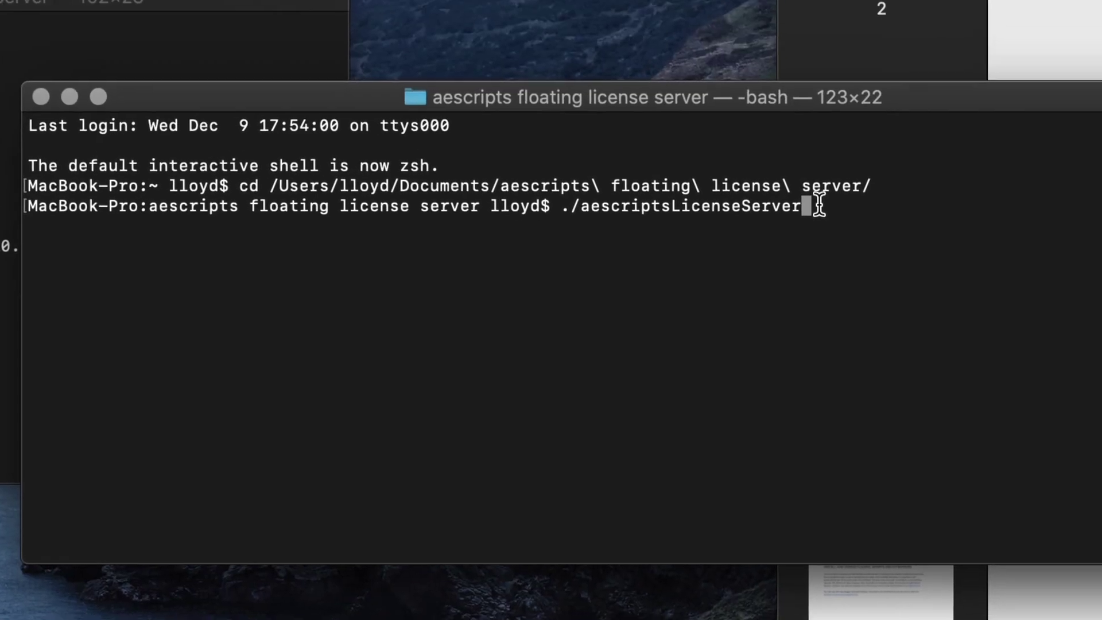
{"action": "type", "text": "To"}
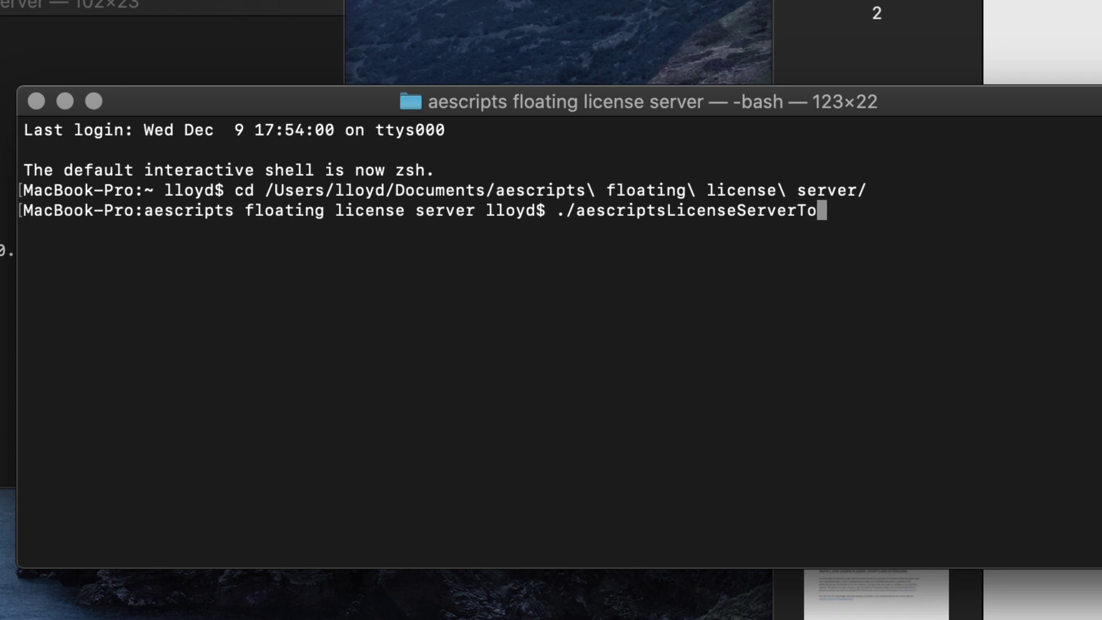
{"action": "key", "text": "Tab"}
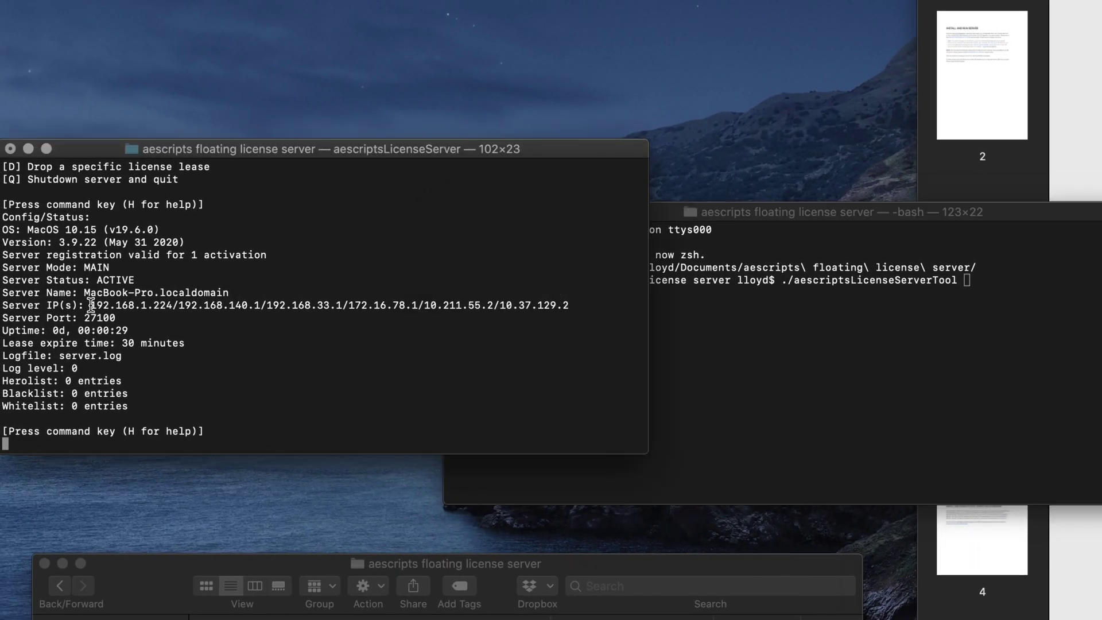
- Add the server's first IP and port, 192.168.1.224:27100, to the aescriptsLicenseServerTool command and run it to test the connection
{"action": "left_click_drag", "start_coordinate": [90, 305], "coordinate": [171, 305]}
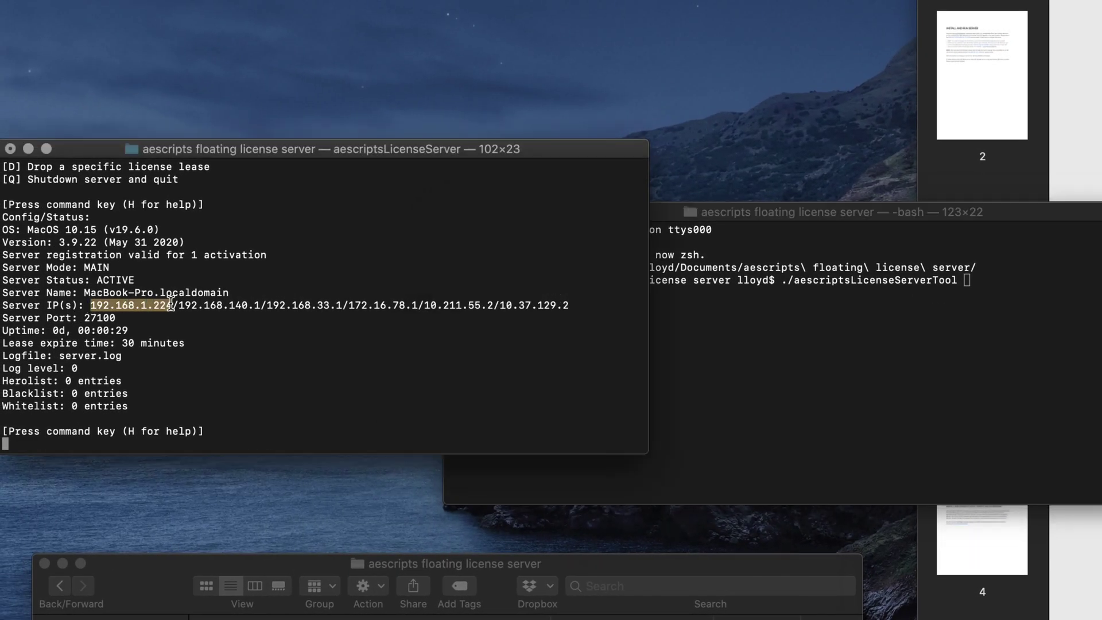
{"action": "right_click", "coordinate": [124, 303]}
{"action": "left_click", "coordinate": [183, 398]}
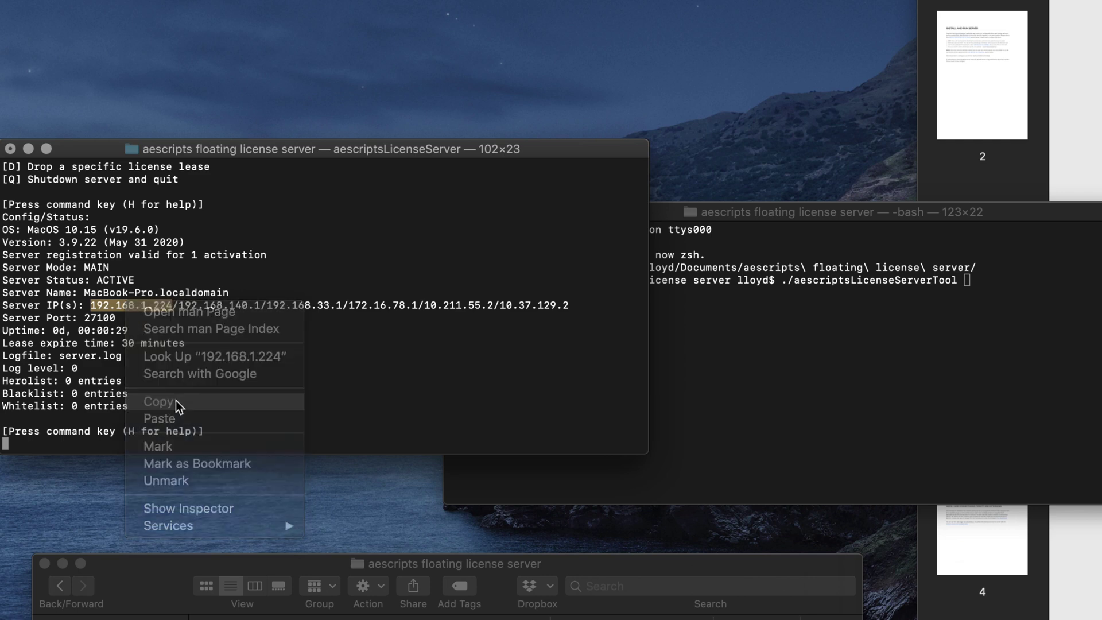
{"action": "left_click", "coordinate": [929, 315]}
{"action": "key", "text": "super+v"}
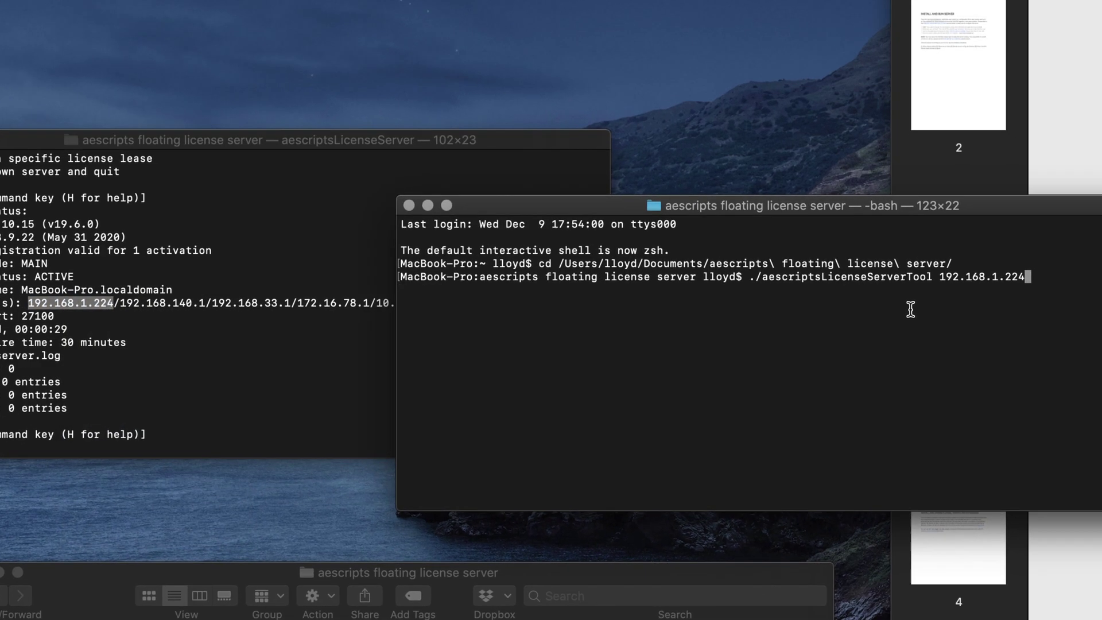
{"action": "type", "text": ":"}
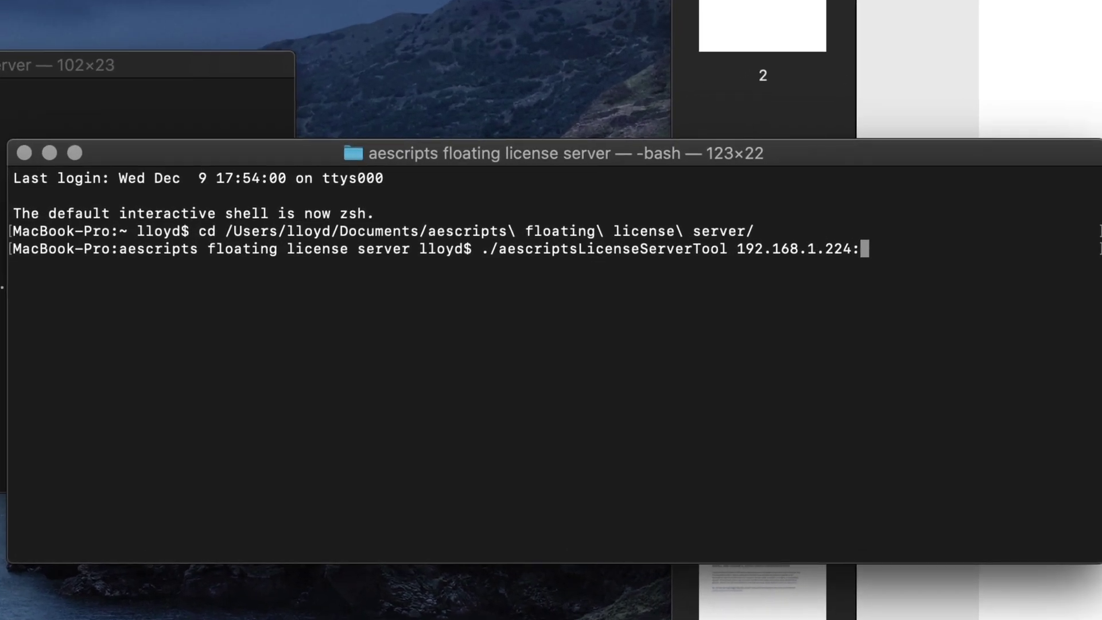
{"action": "key", "text": "super+grave"}
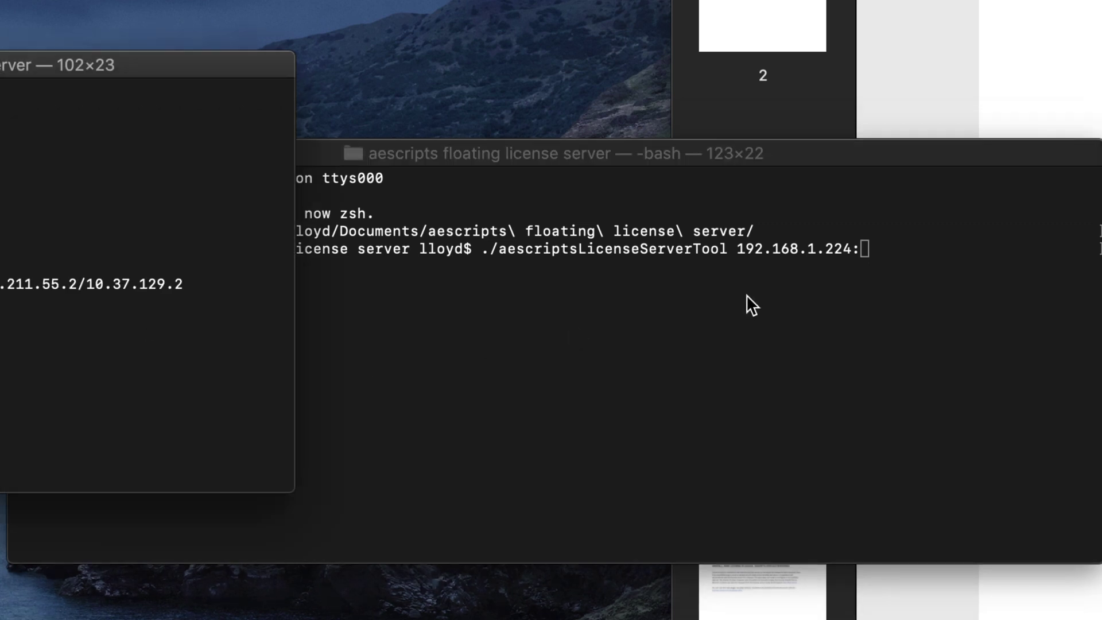
{"action": "left_click", "coordinate": [918, 248]}
{"action": "type", "text": "27100"}
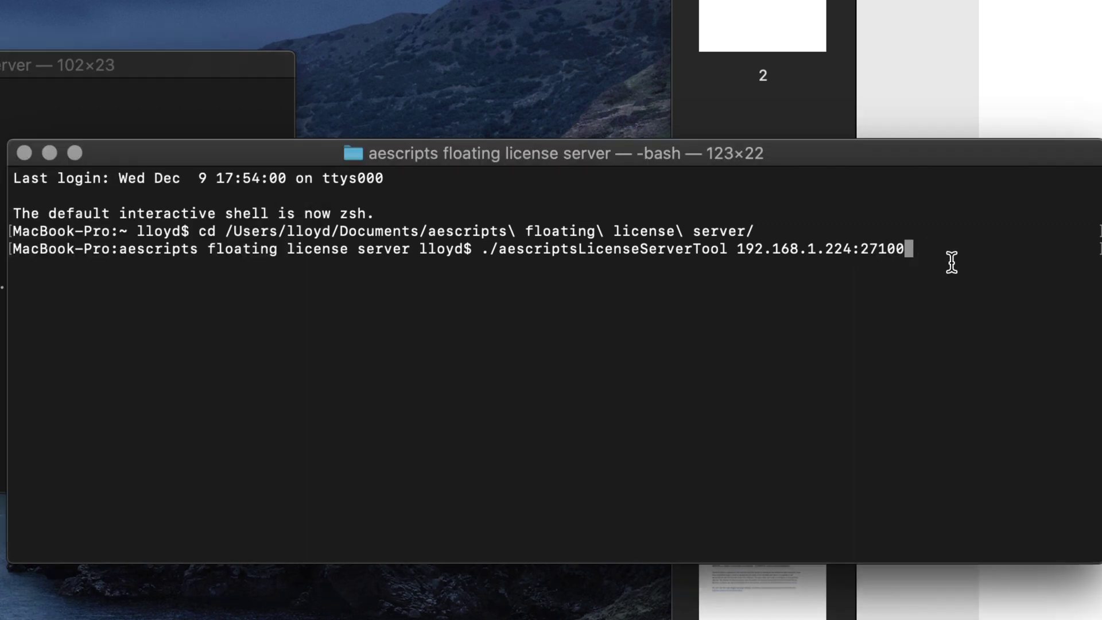
{"action": "key", "text": "Return"}
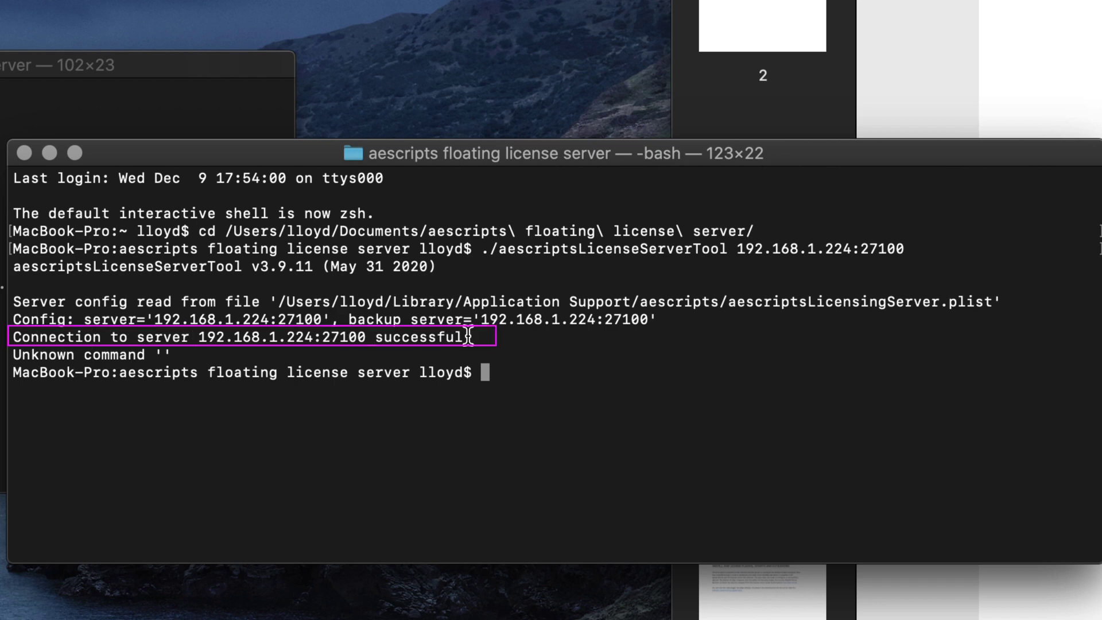
- Return to the Terminal window running aescriptsLicenseServer and shut down the server
{"action": "left_click", "coordinate": [0, 339]}
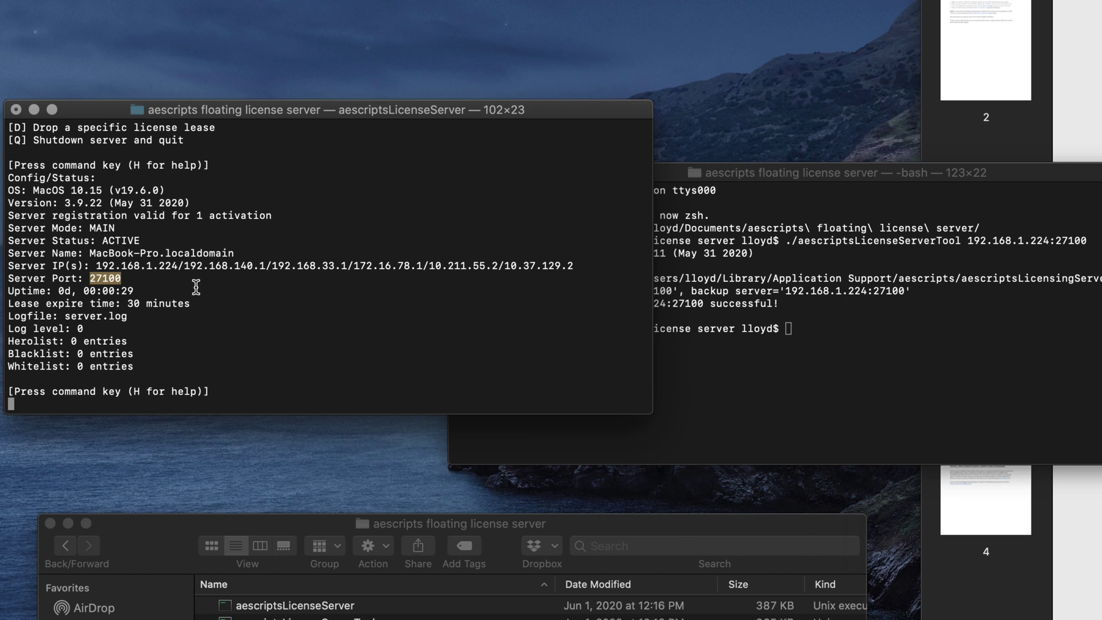
{"action": "left_click", "coordinate": [281, 235]}
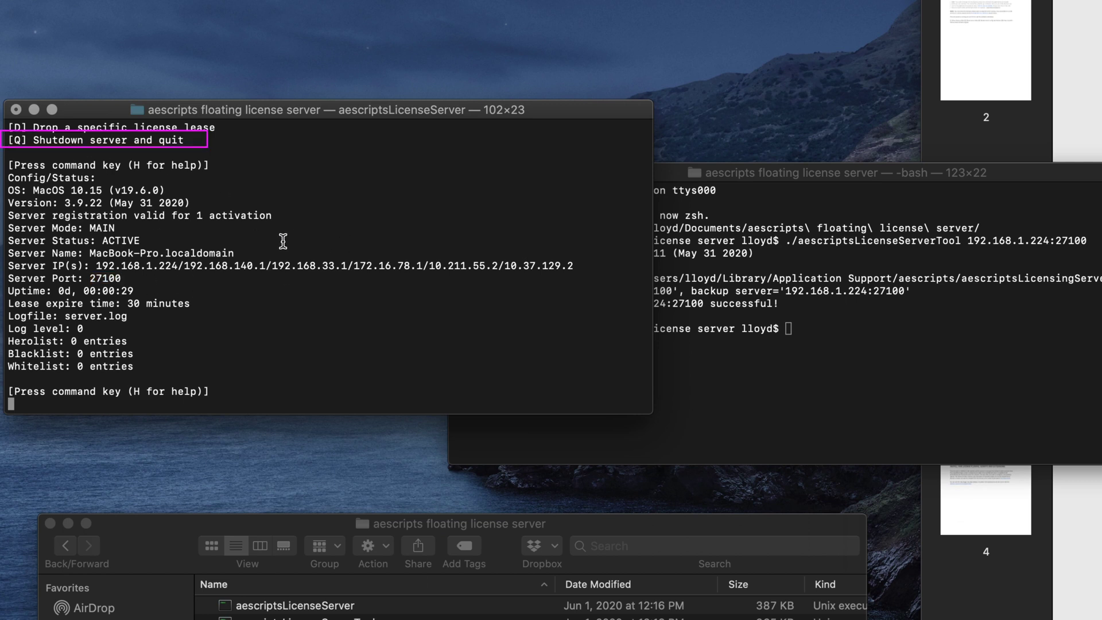
{"action": "key", "text": "q"}
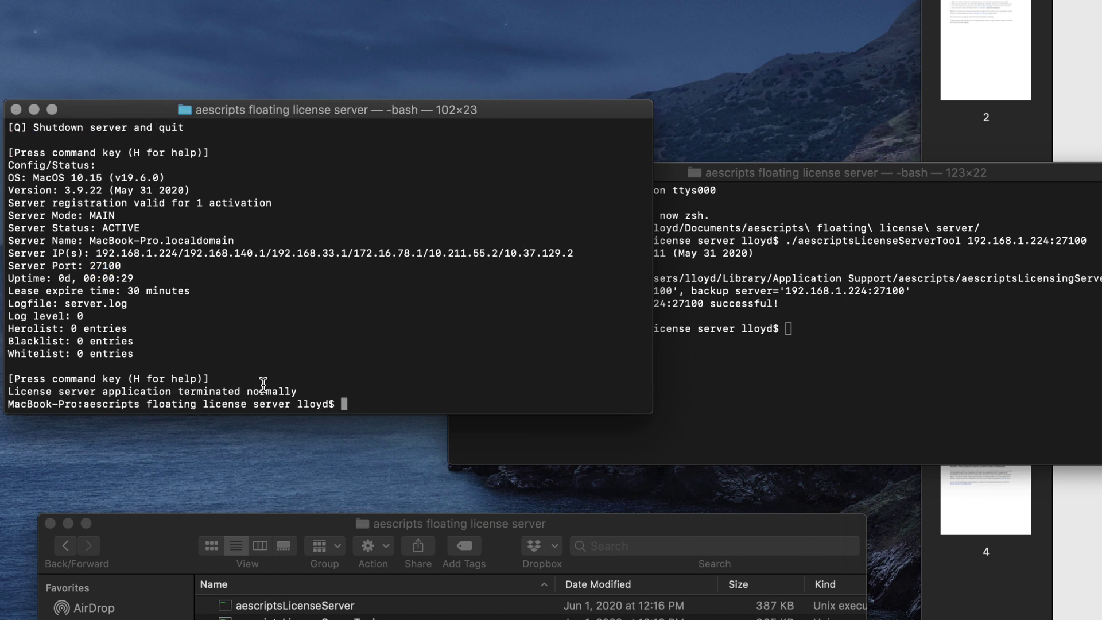
- Rerun the aescriptsLicenseServerTool test for 192.168.1.224:27100 with the server shut down and examine its connection line
{"action": "left_click", "coordinate": [911, 363]}
{"action": "key", "text": "Up"}
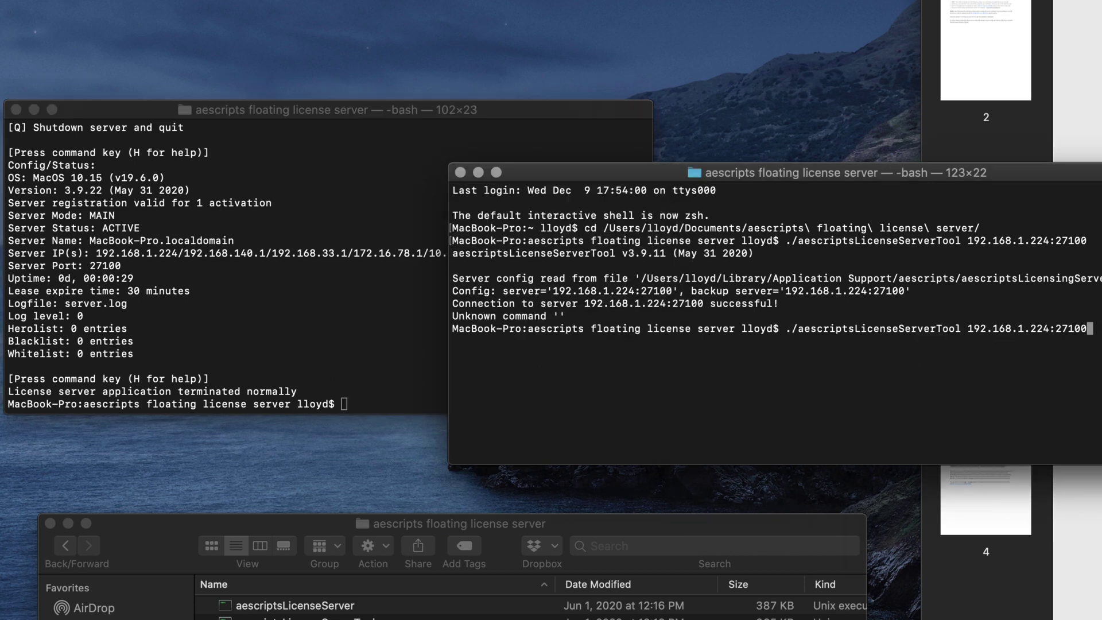
{"action": "key", "text": "Return"}
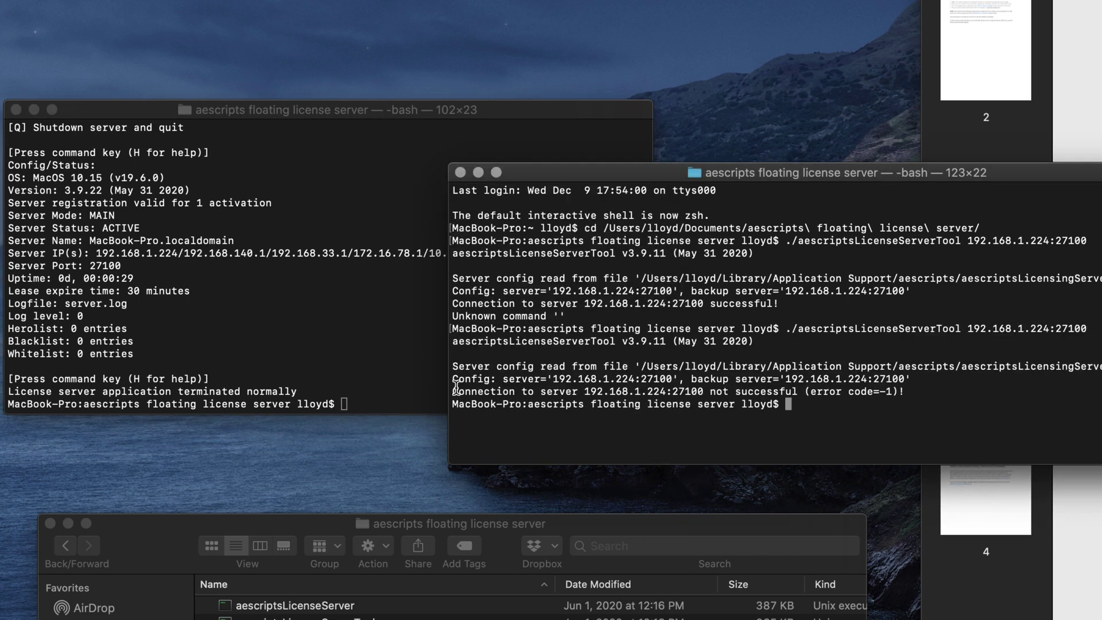
{"action": "left_click_drag", "start_coordinate": [456, 388], "coordinate": [908, 389]}
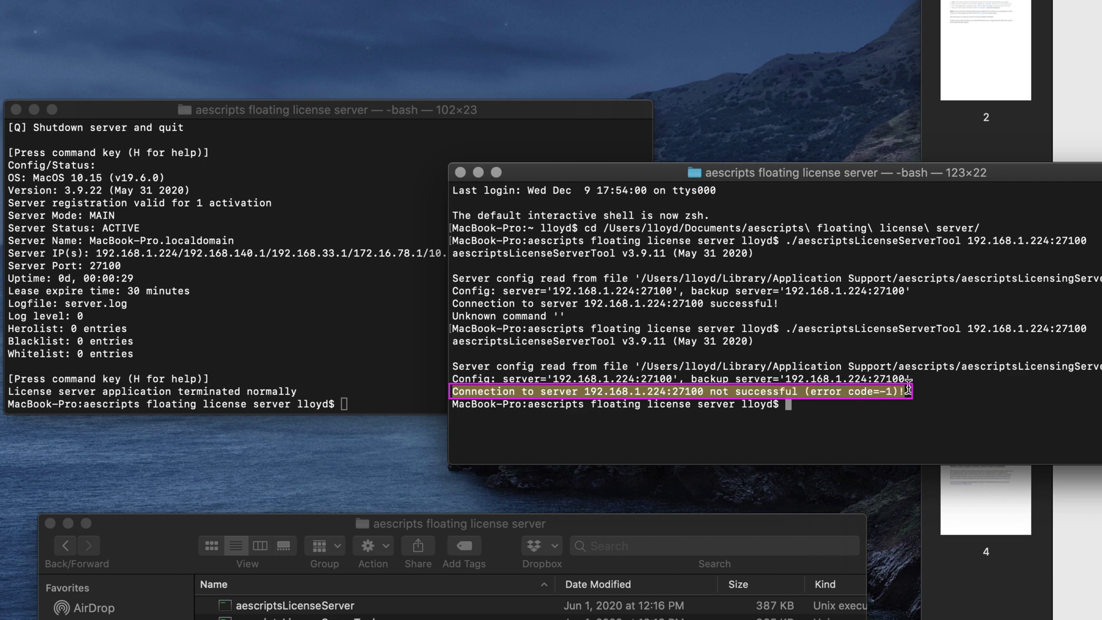
- Restart the license server by running ./aescriptsLicenseServer in its original Terminal window
{"action": "left_click", "coordinate": [279, 305]}
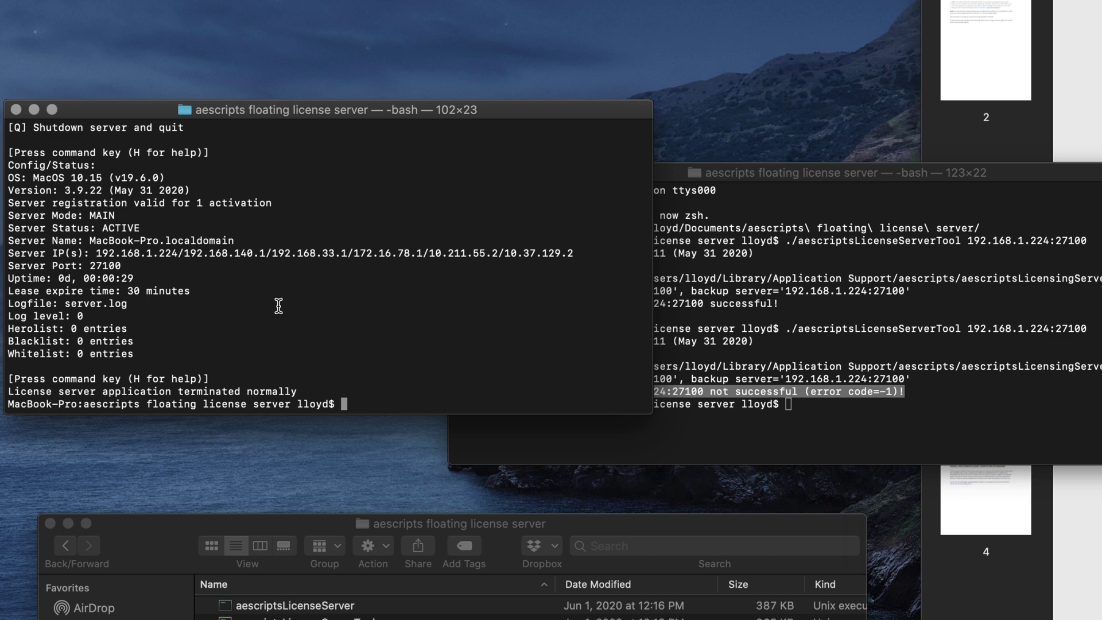
{"action": "type", "text": "./aescriptsLicenseServer"}
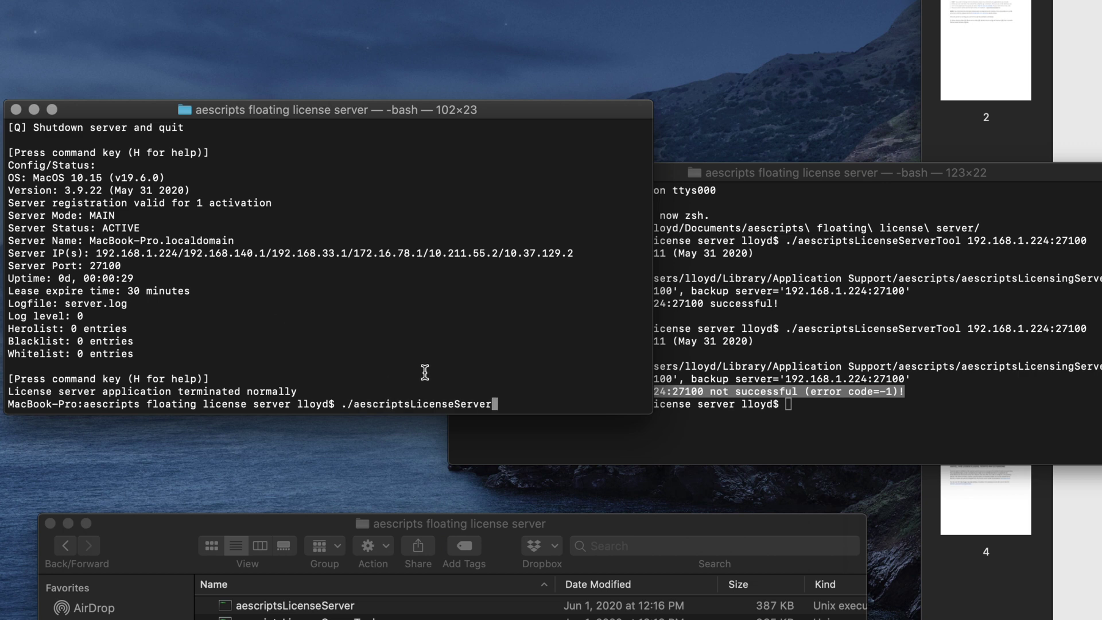
{"action": "key", "text": "Return"}
- Test the connection to the restarted server with ./aescriptsLicenseServerTool 192.168.1.224:27100 in the second Terminal window
{"action": "left_click", "coordinate": [850, 335]}
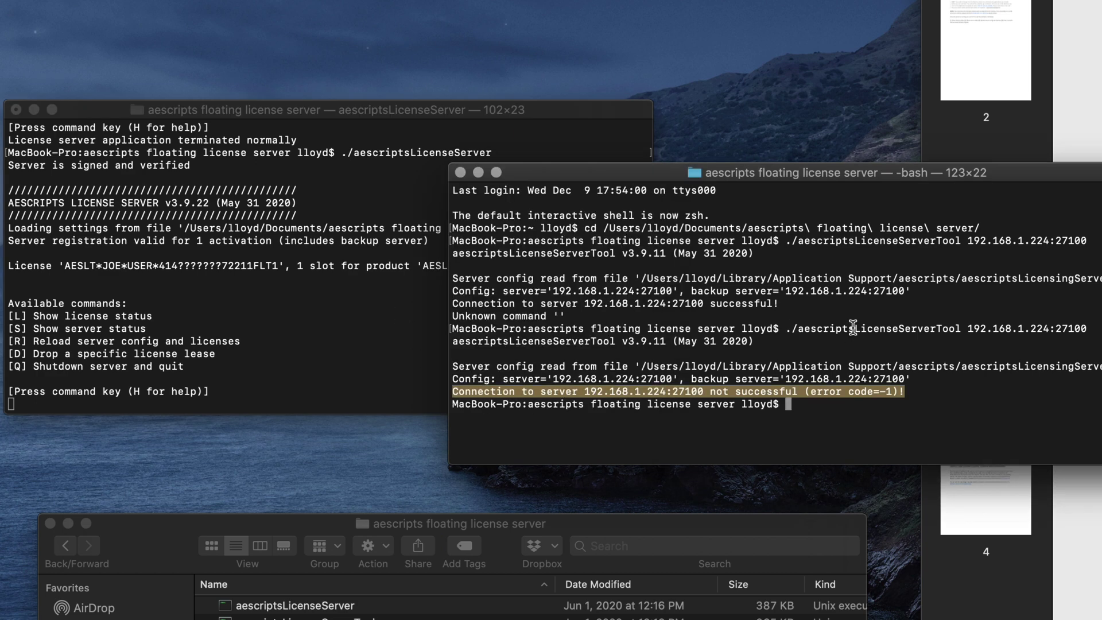
{"action": "key", "text": "Up"}
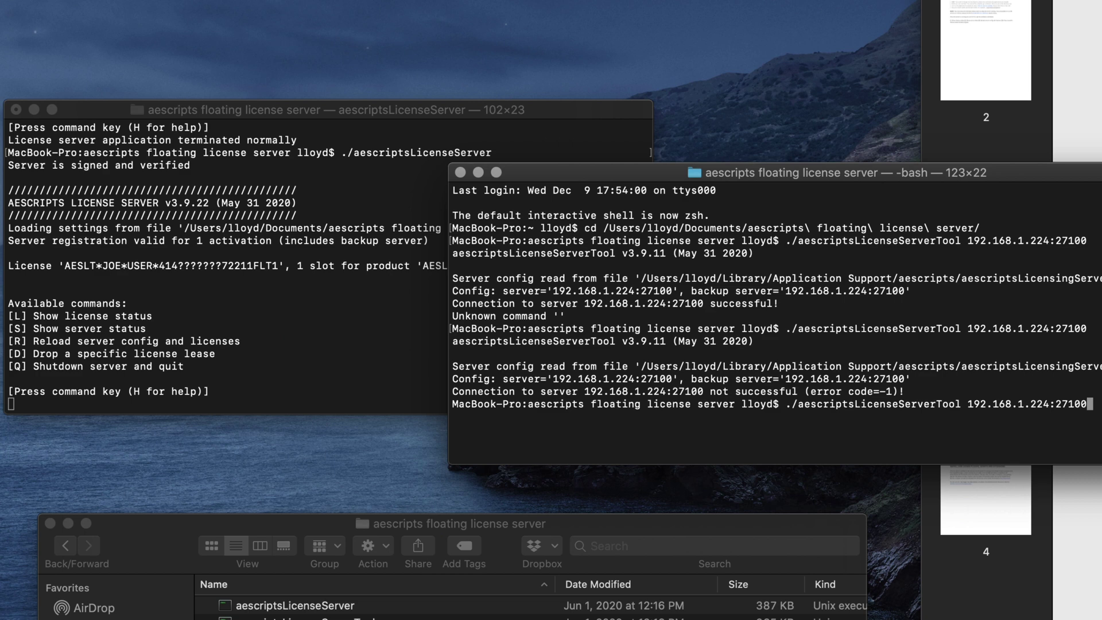
{"action": "key", "text": "Return"}
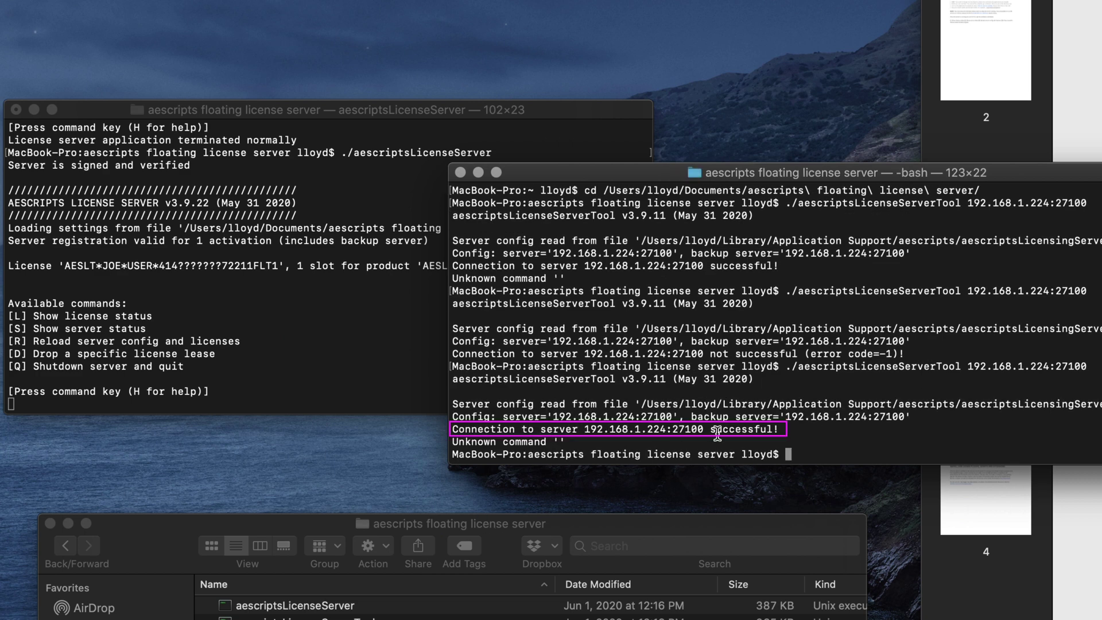
- Move the license server's Terminal window up and away from the others, and bring the connection-test Terminal window forward
{"action": "left_click", "coordinate": [350, 340]}
{"action": "left_click_drag", "start_coordinate": [438, 112], "coordinate": [331, 0]}
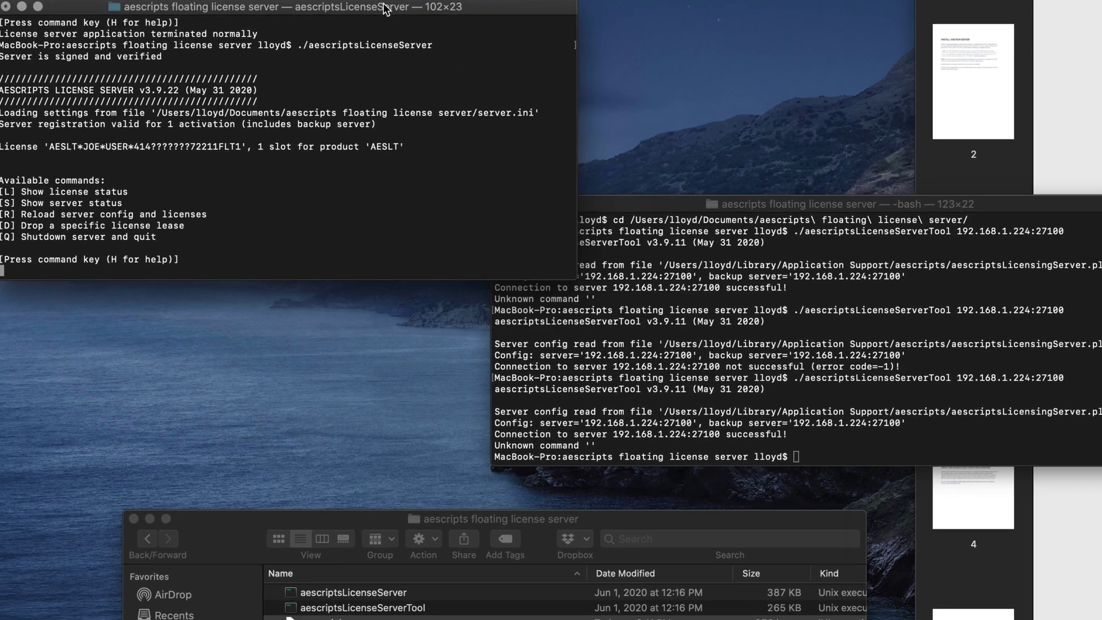
{"action": "left_click", "coordinate": [878, 314]}
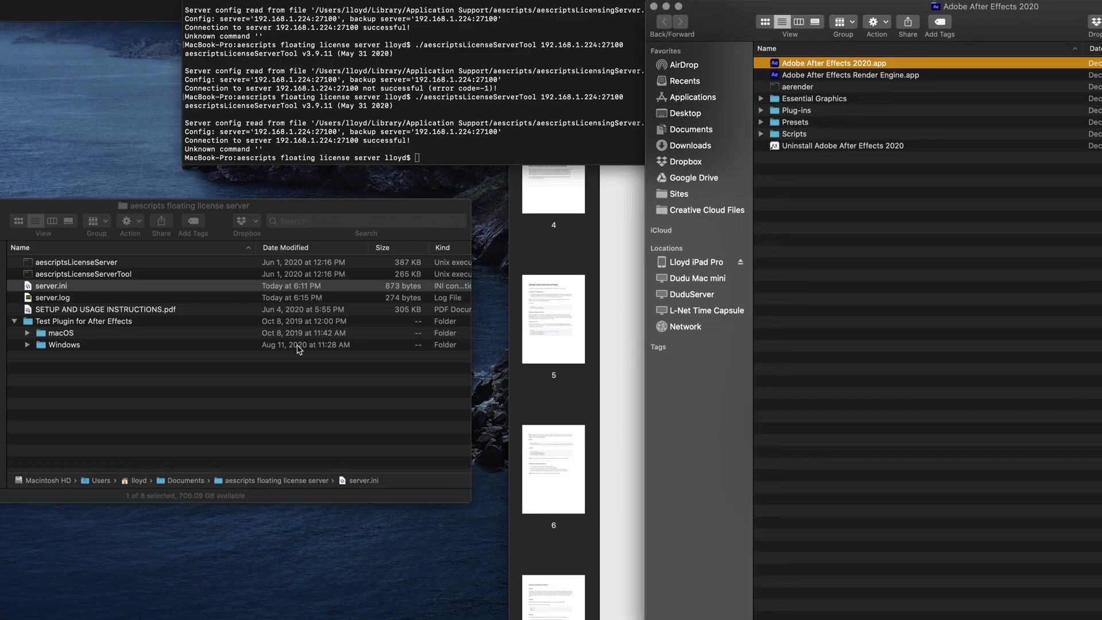
- Copy licTestPlugin.plugin from the test plugin's macOS folder into the Adobe After Effects 2020 Plug-ins folder
{"action": "left_click", "coordinate": [27, 333]}
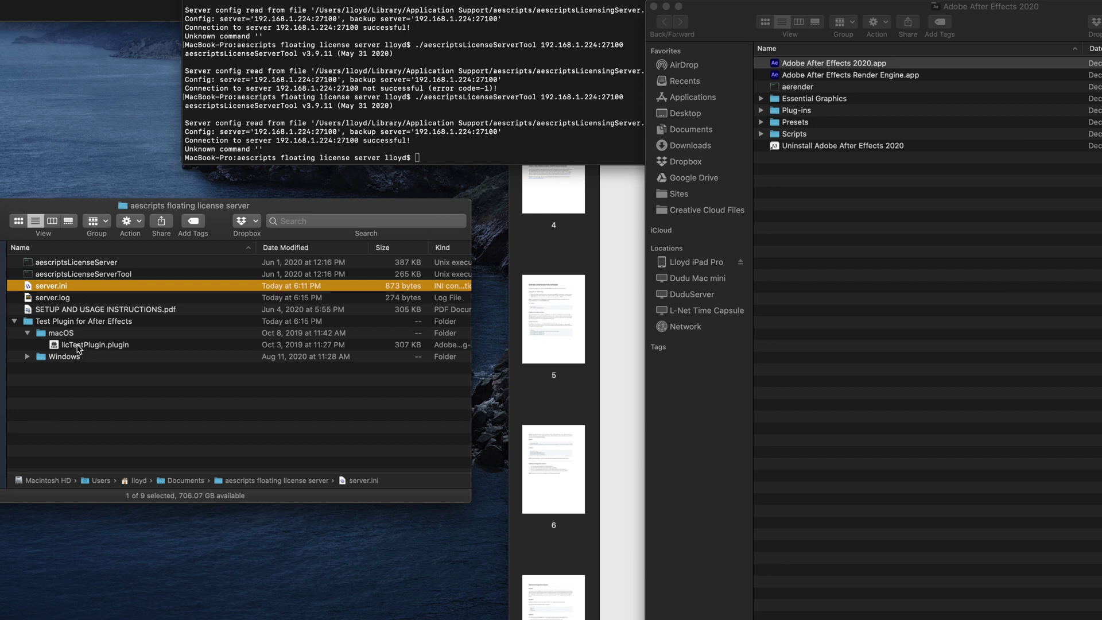
{"action": "left_click_drag", "start_coordinate": [78, 349], "coordinate": [802, 118]}
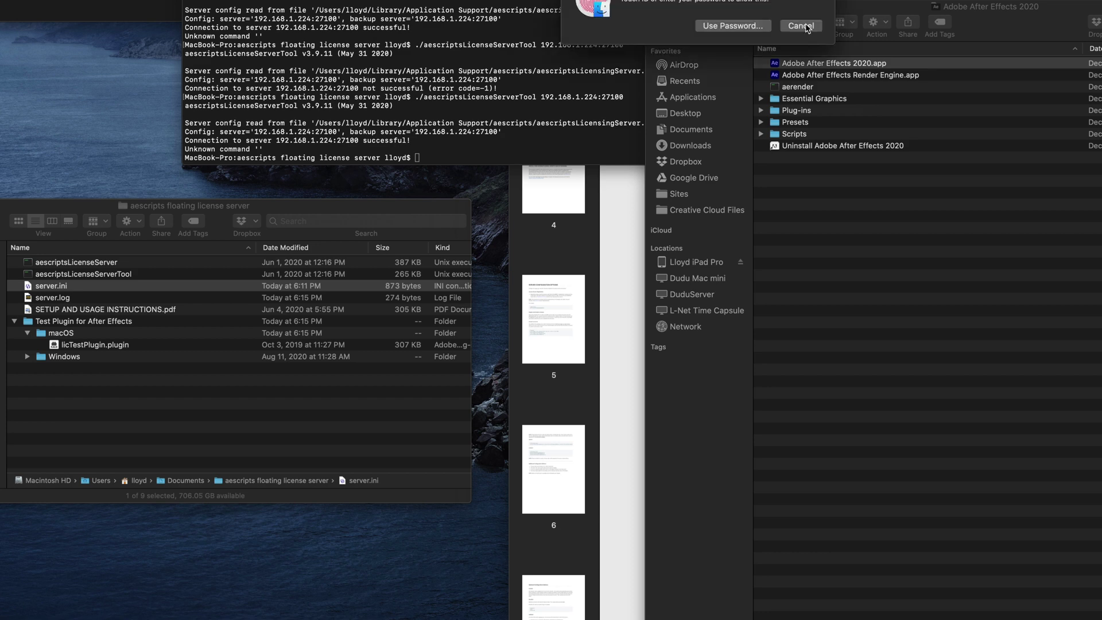
{"action": "left_click", "coordinate": [800, 26]}
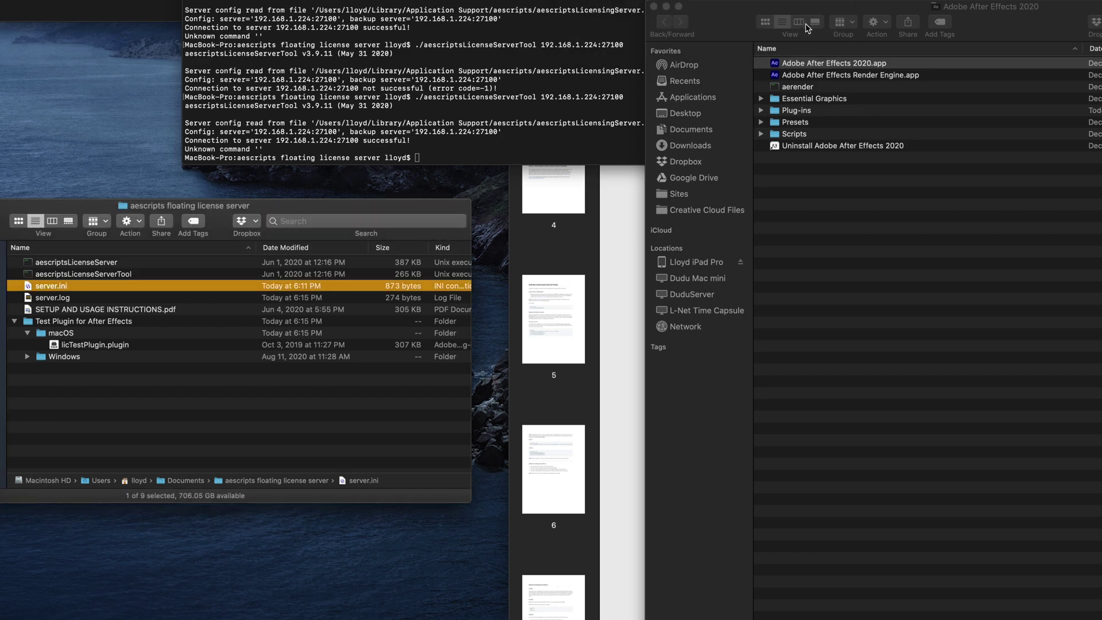
- Launch Adobe After Effects 2020 and read the Obtain a License from Client section of the setup instructions
{"action": "left_click", "coordinate": [811, 64]}
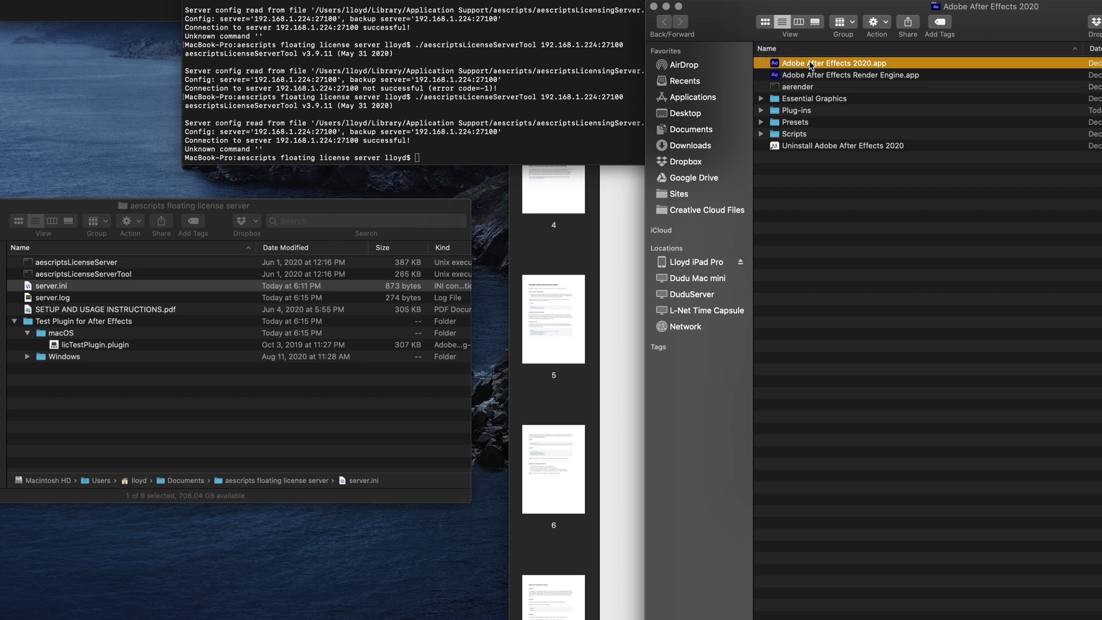
{"action": "double_click", "coordinate": [811, 65]}
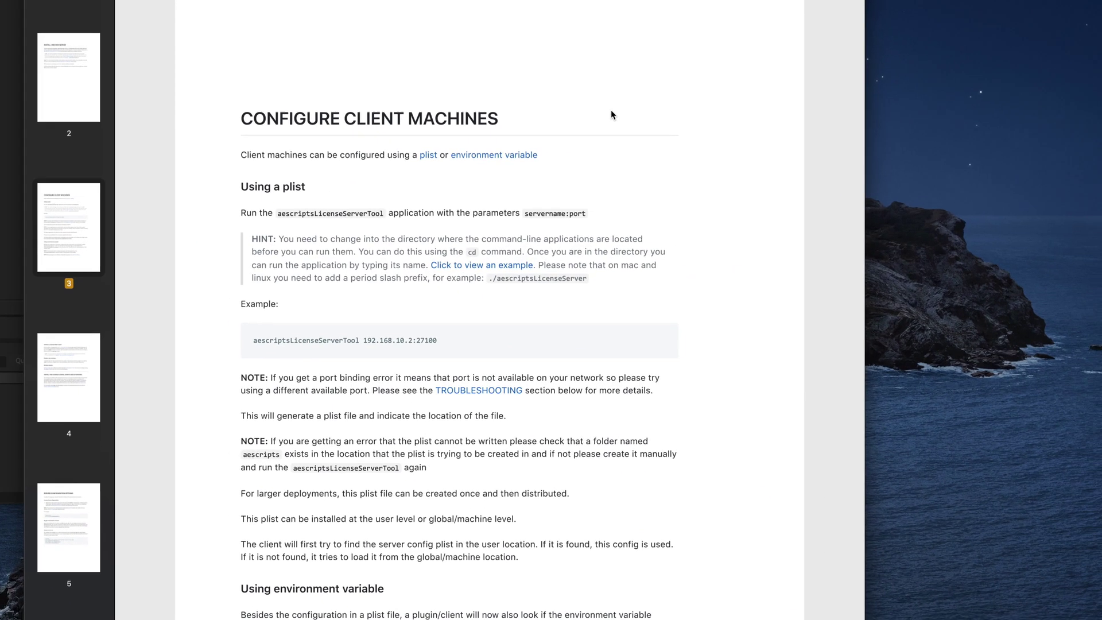
{"action": "scroll", "coordinate": [538, 425], "scroll_direction": "down", "scroll_amount": 15}
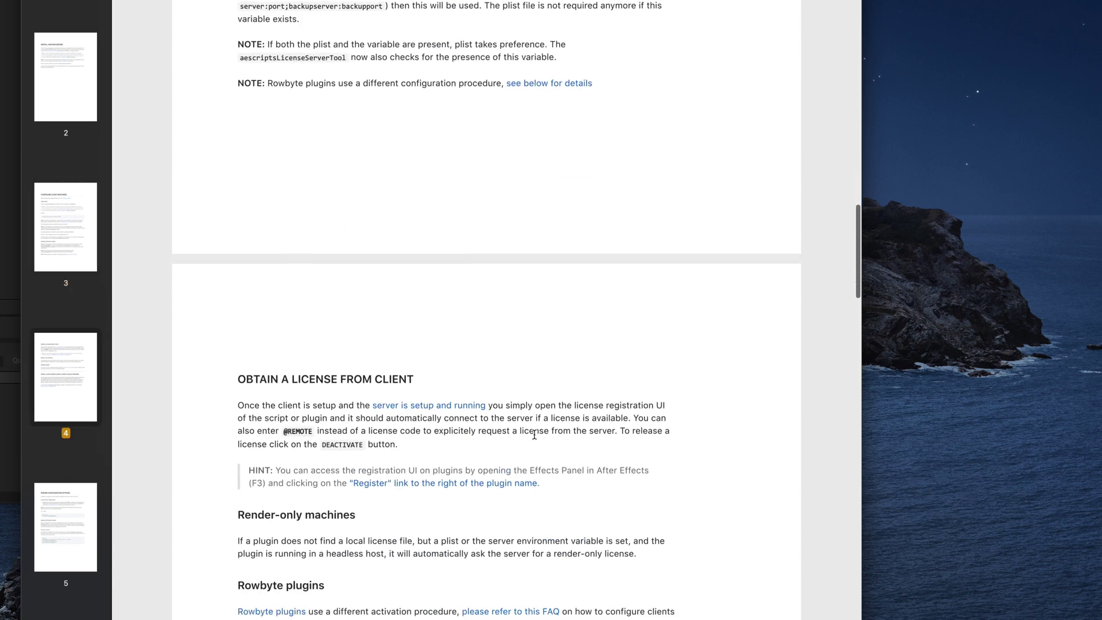
{"action": "scroll", "coordinate": [406, 201], "scroll_direction": "down", "scroll_amount": 1}
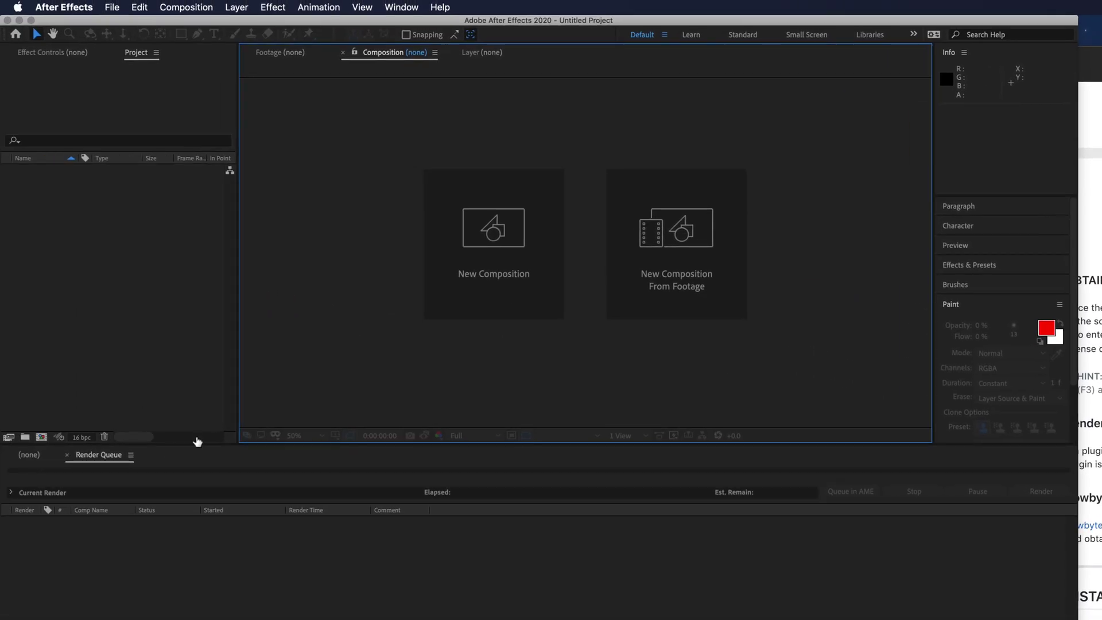
- Create a new composition with the default settings and add a red solid layer to it
{"action": "key", "text": "super+n"}
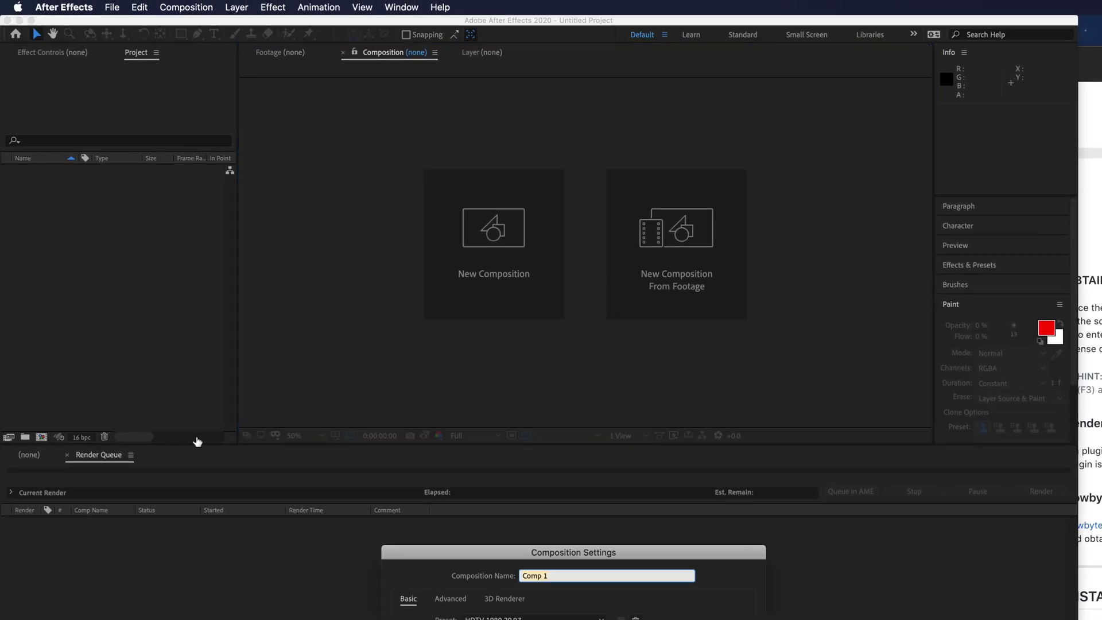
{"action": "key", "text": "Return"}
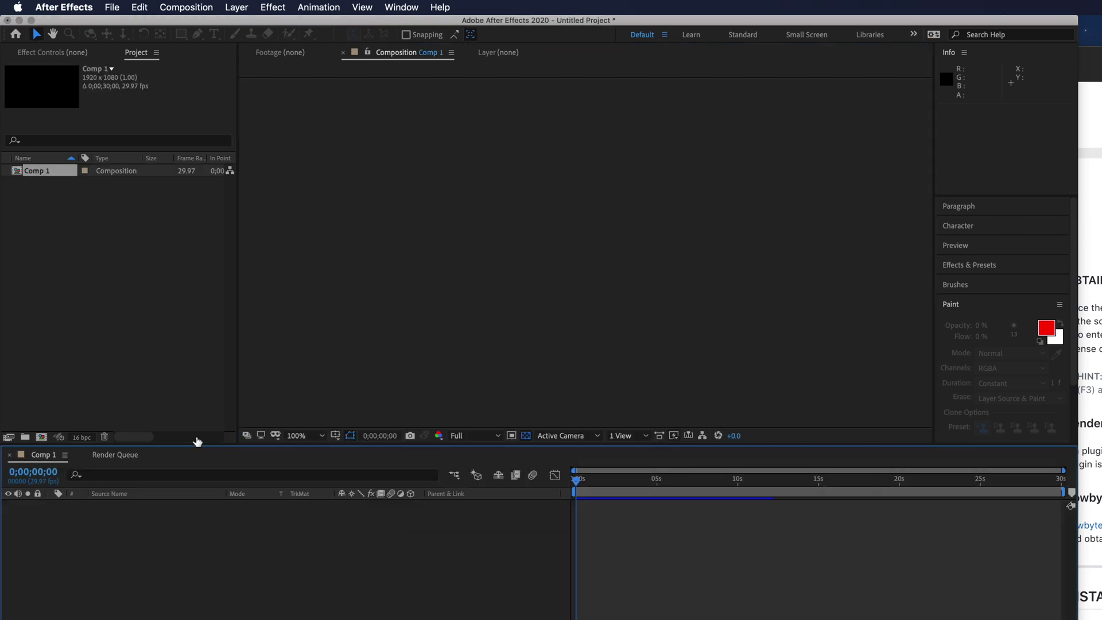
{"action": "key", "text": "super+y"}
{"action": "key", "text": "Return"}
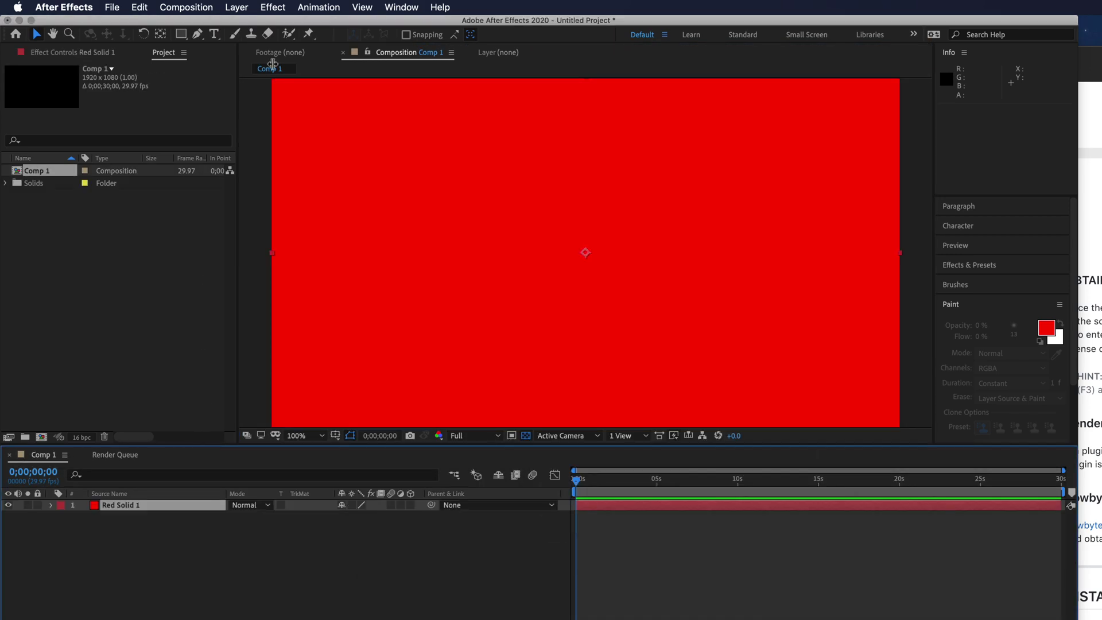
- Apply the License Test Plugin effect from the aescripts + aeplugins category to the red solid
{"action": "left_click", "coordinate": [277, 6]}
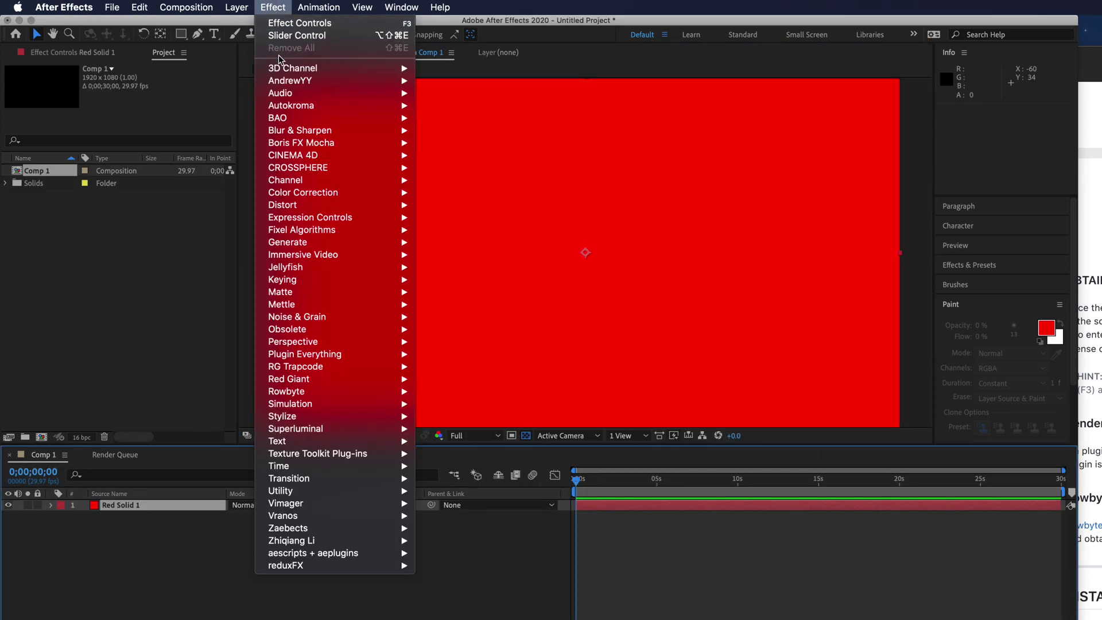
{"action": "mouse_move", "coordinate": [298, 310]}
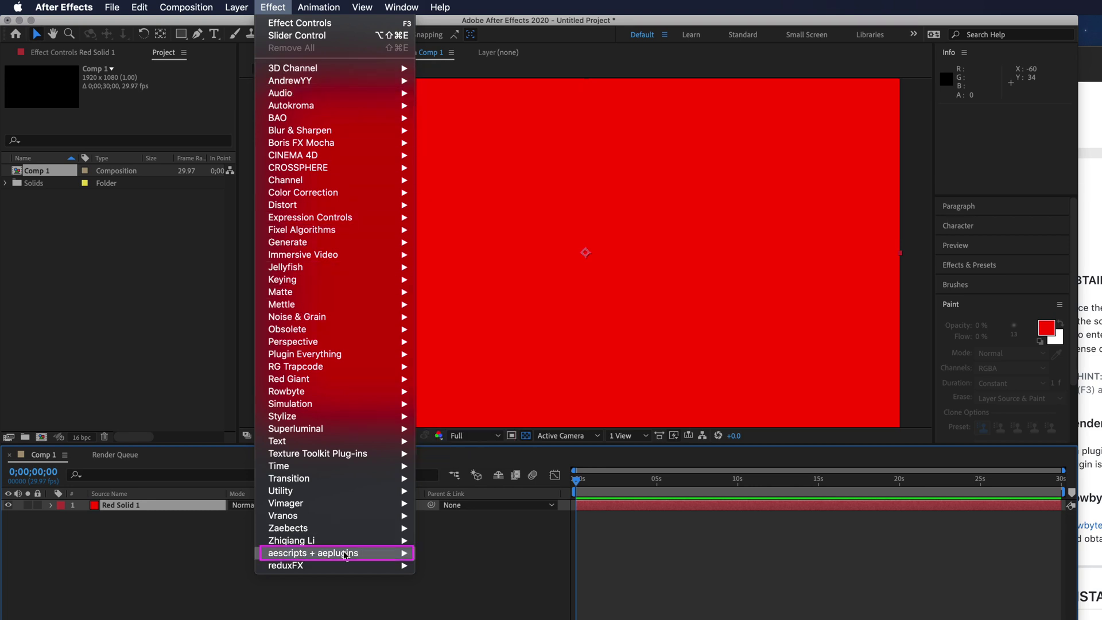
{"action": "mouse_move", "coordinate": [341, 554]}
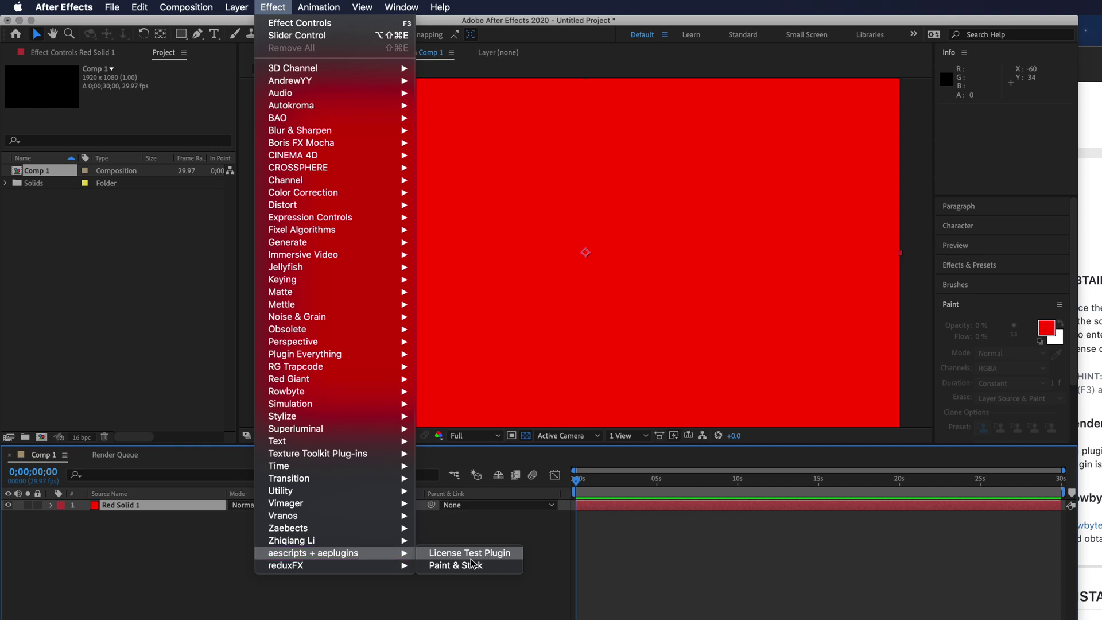
{"action": "left_click", "coordinate": [479, 553]}
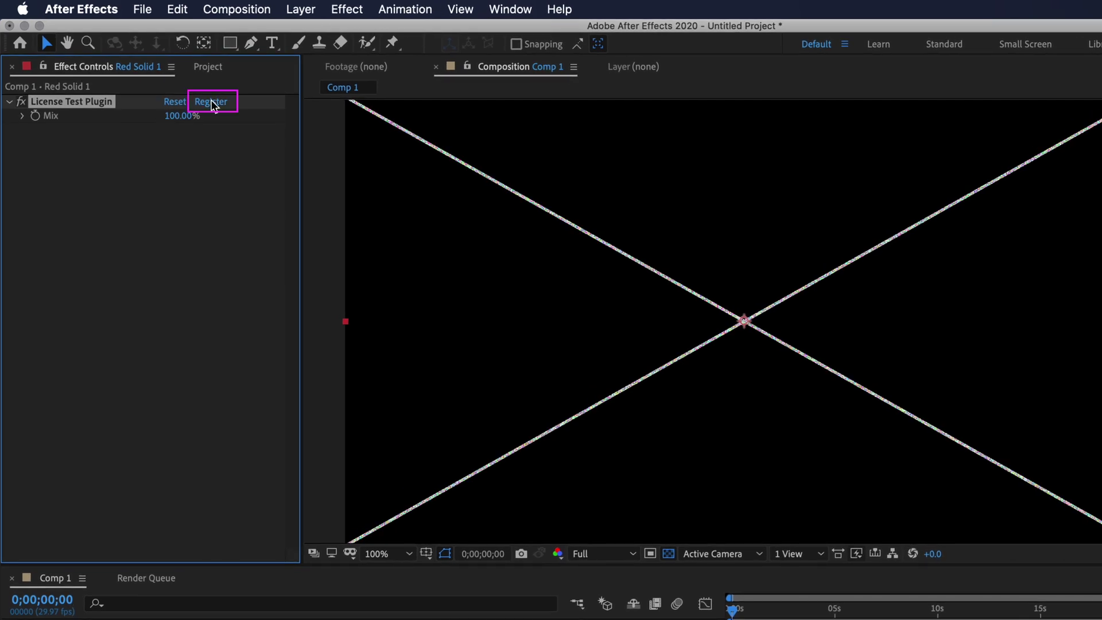
{"action": "left_click", "coordinate": [211, 101]}
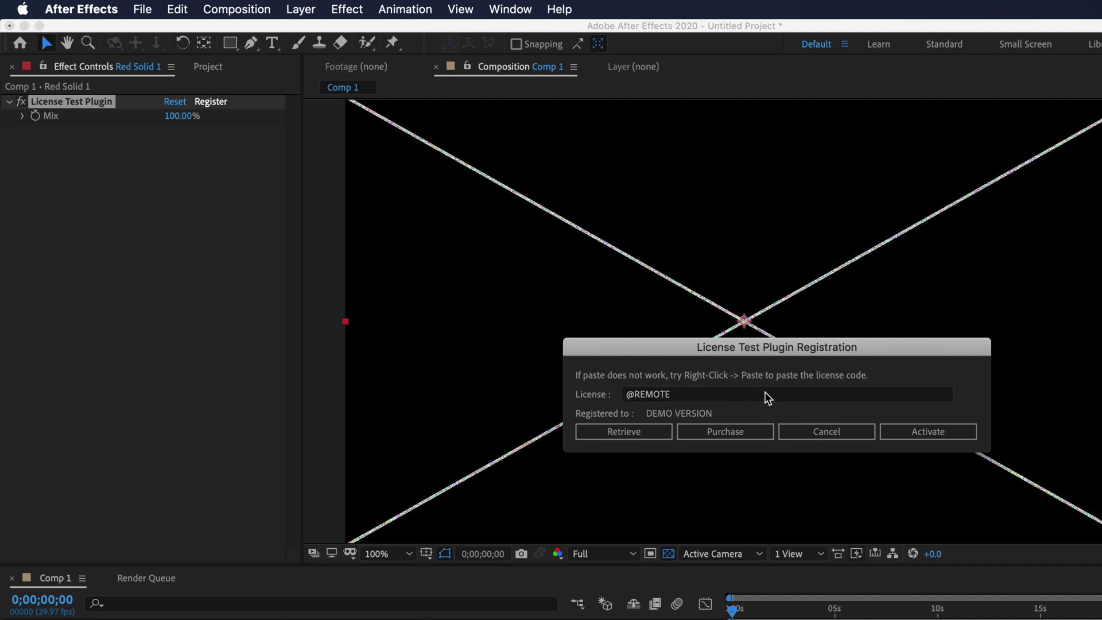
{"action": "left_click", "coordinate": [940, 435]}
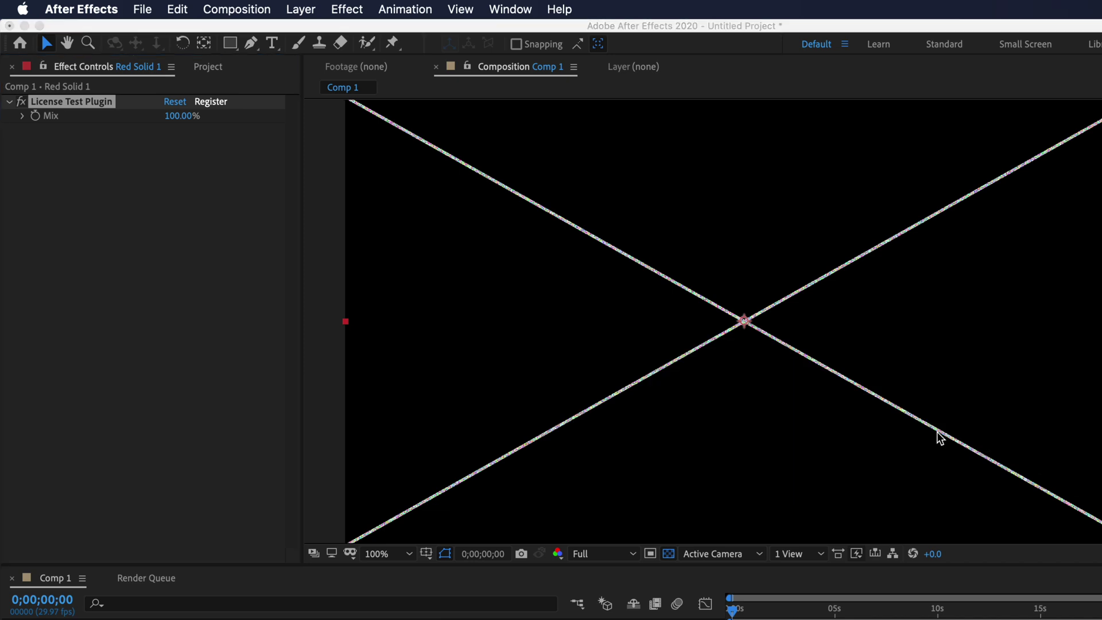
{"action": "left_click", "coordinate": [913, 435]}
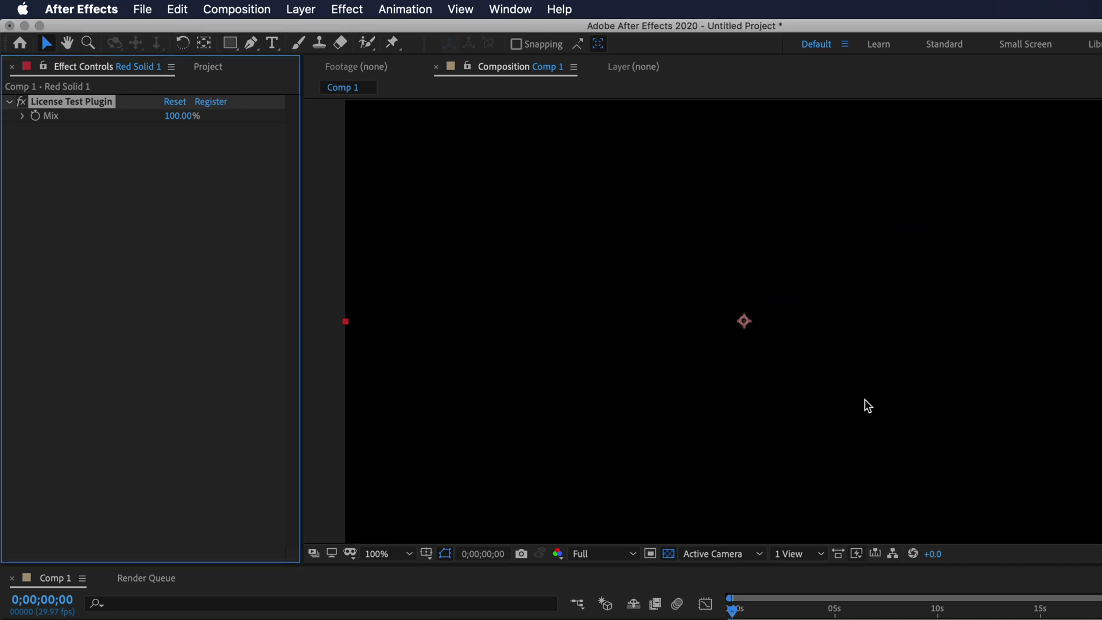
- Switch to Terminal, widen the license server window to examine its lease request lines, and return to After Effects
{"action": "key", "text": "super+Tab"}
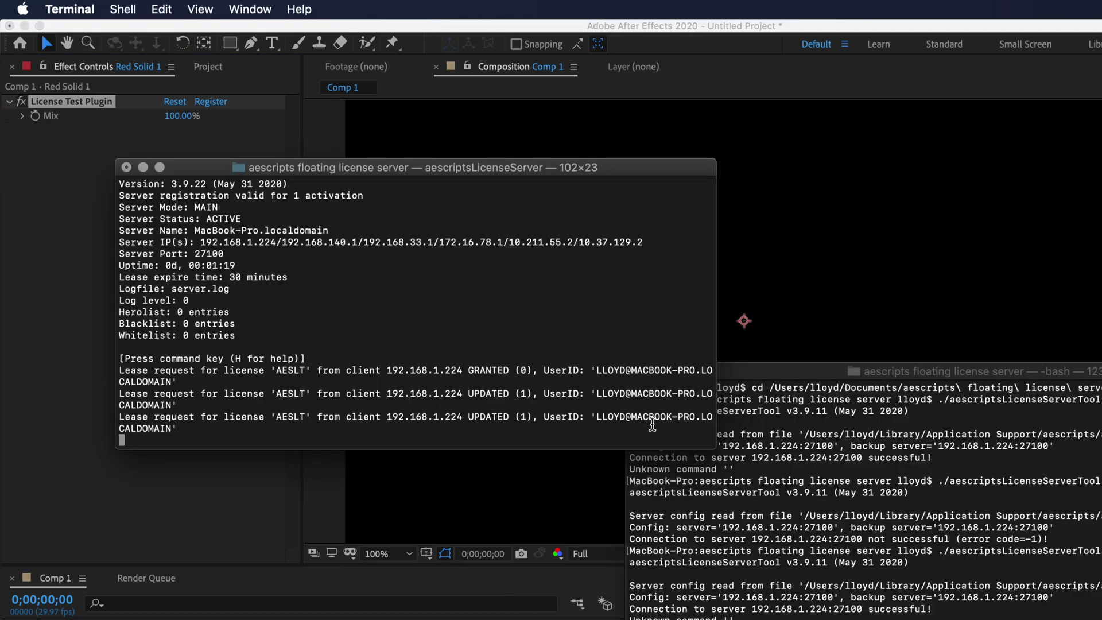
{"action": "left_click_drag", "start_coordinate": [716, 443], "coordinate": [887, 443]}
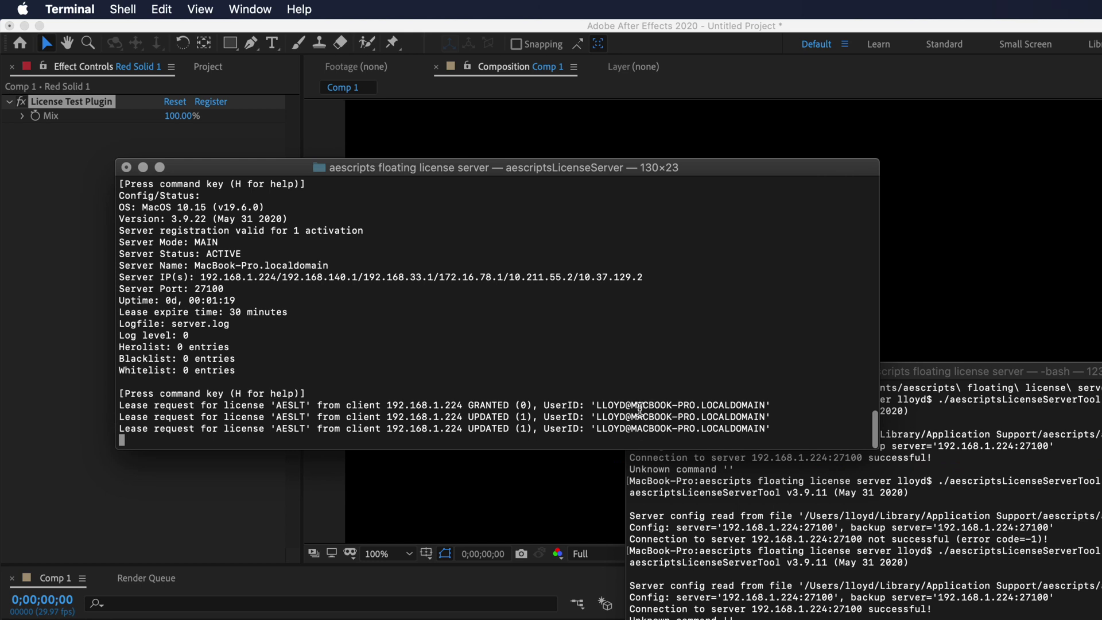
{"action": "left_click", "coordinate": [238, 115]}
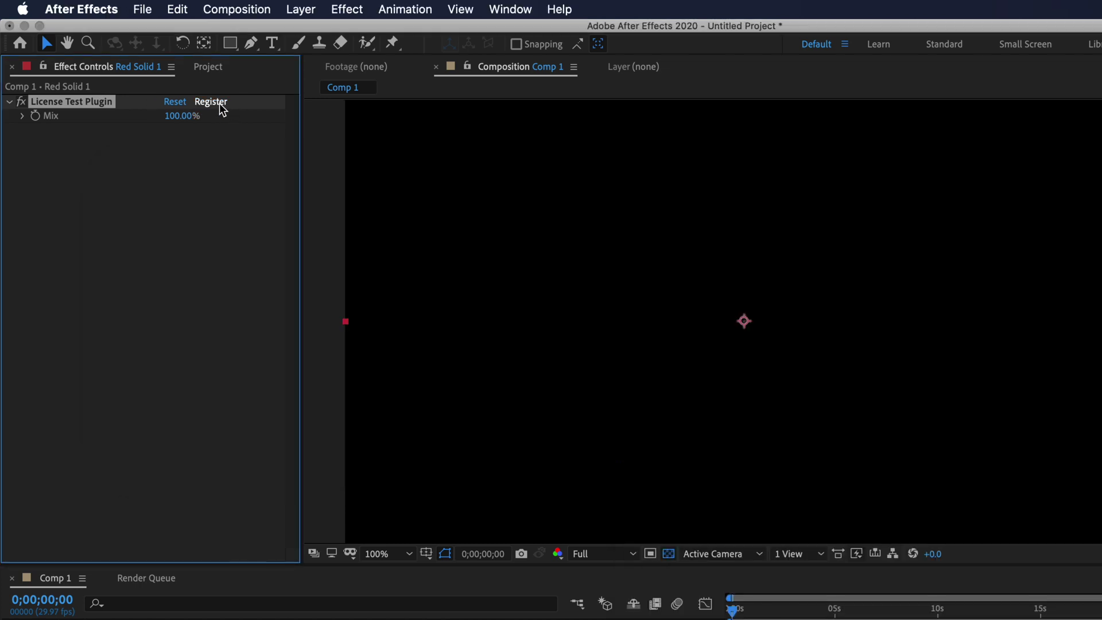
- Deactivate the License Test Plugin's floating license in its registration dialog and check the license server's Terminal output
{"action": "left_click", "coordinate": [216, 107]}
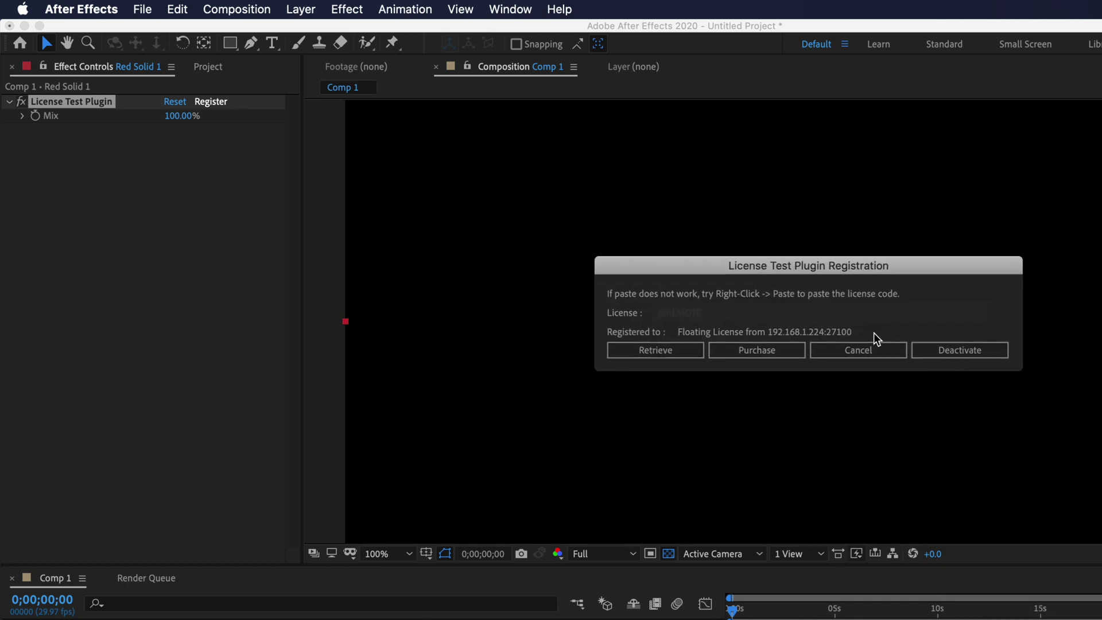
{"action": "left_click", "coordinate": [979, 352]}
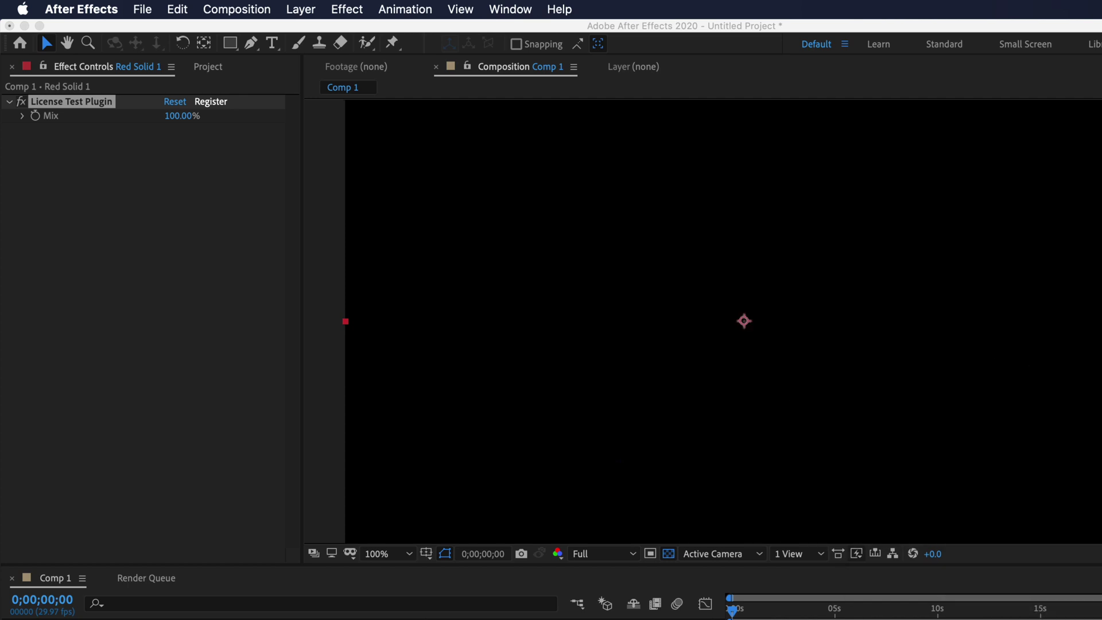
{"action": "left_click", "coordinate": [957, 400]}
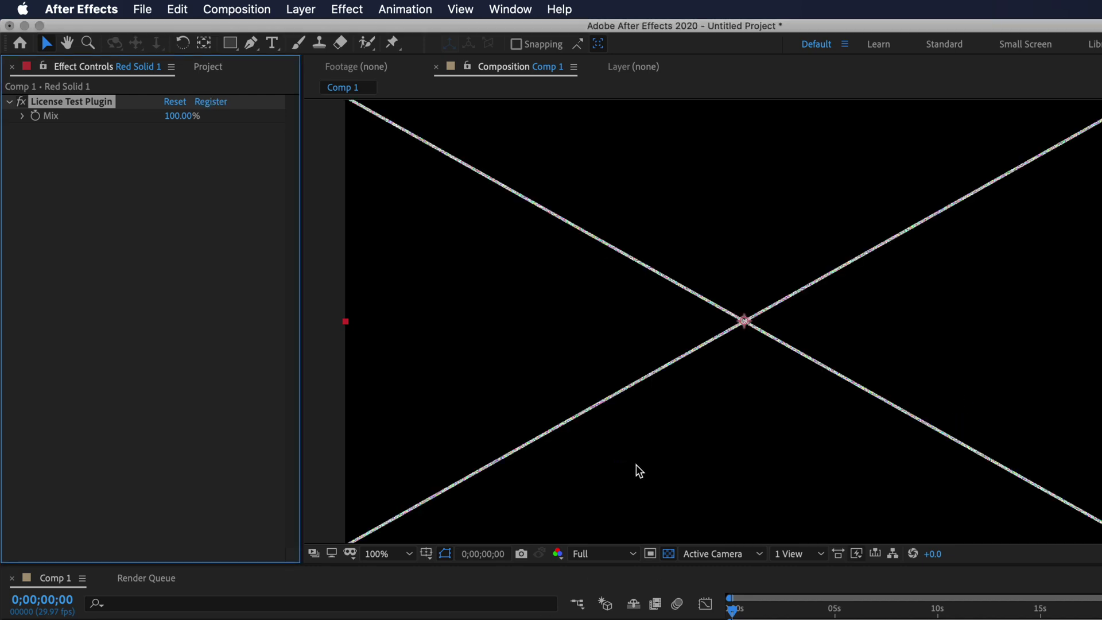
{"action": "key", "text": "super+Tab"}
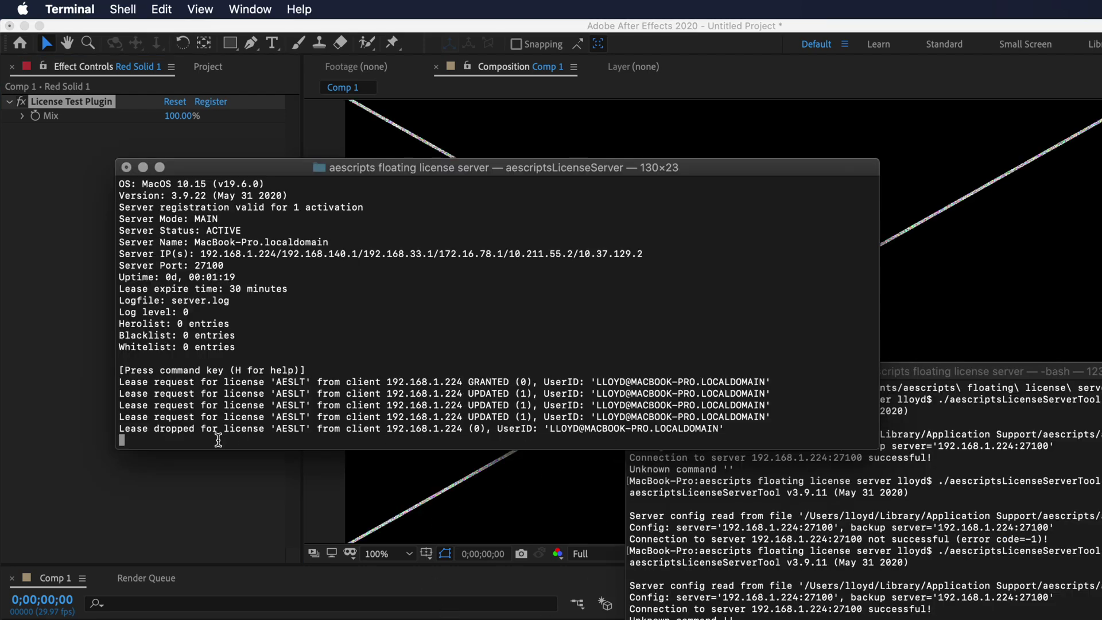
{"action": "key", "text": "super+Tab"}
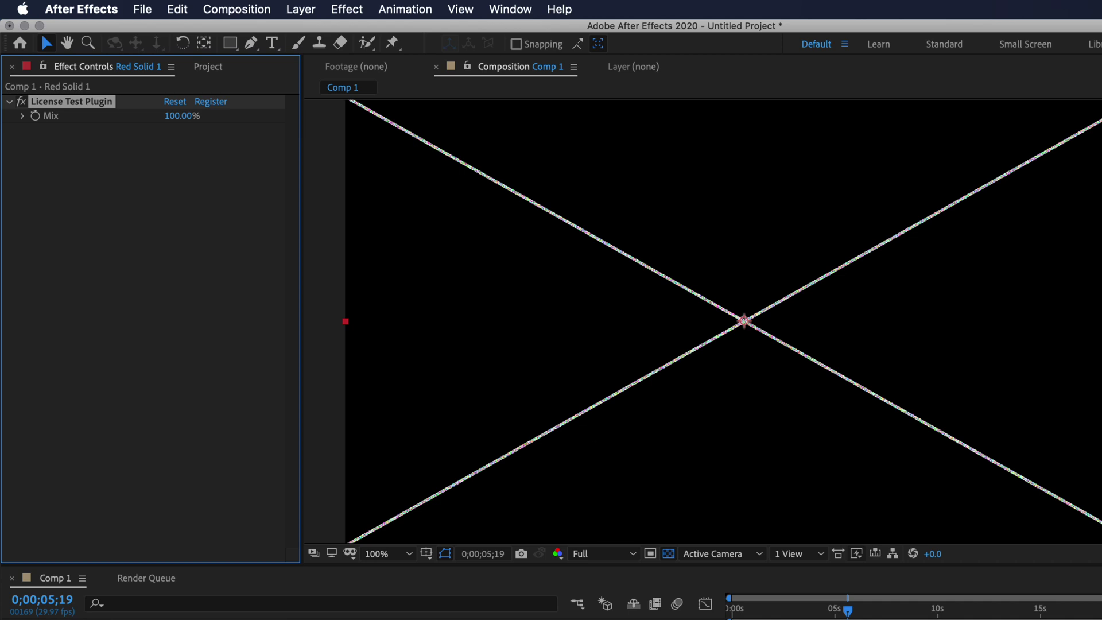
- Switch to the Windows desktop, open a Command Prompt, and arrange it above the aescripts floating license server folder window
{"action": "key", "text": "super+Tab"}
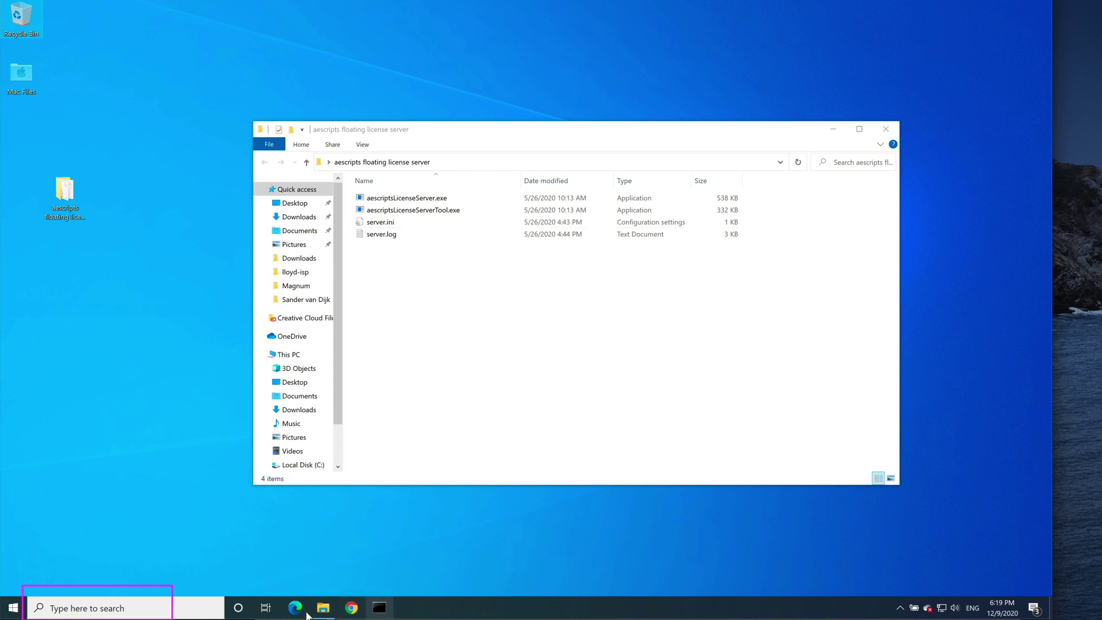
{"action": "left_click", "coordinate": [85, 607]}
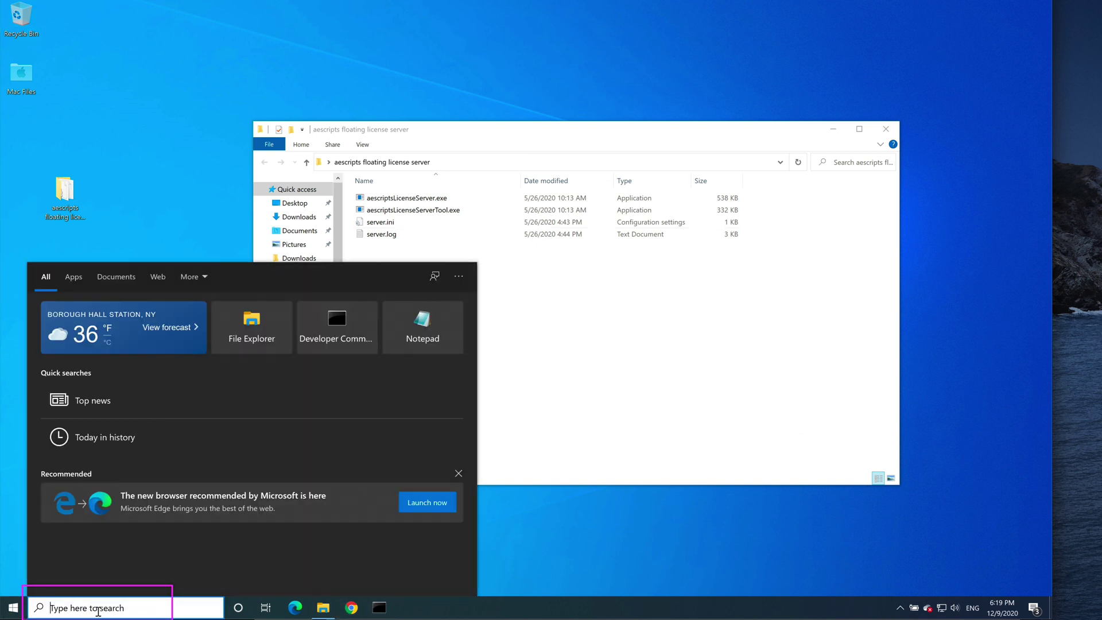
{"action": "type", "text": "cmd"}
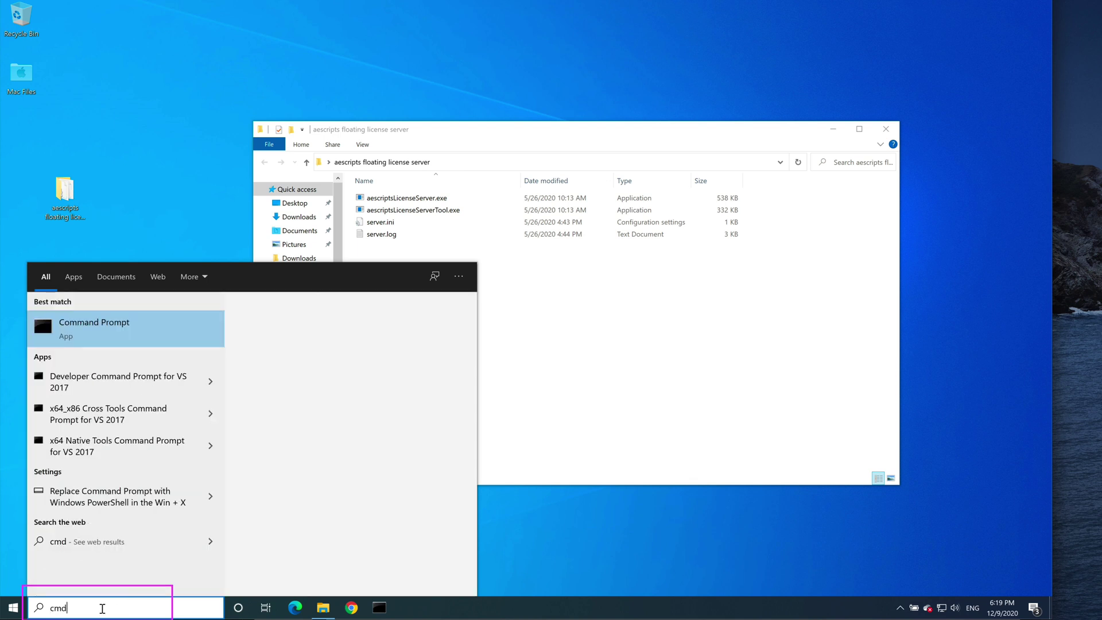
{"action": "left_click", "coordinate": [136, 329]}
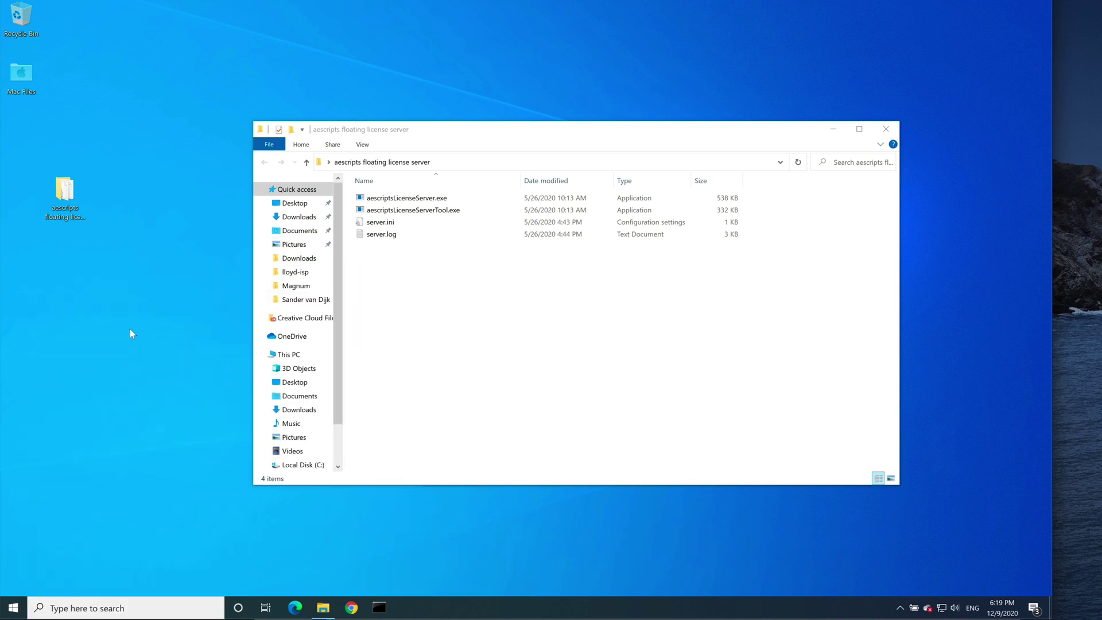
{"action": "left_click_drag", "start_coordinate": [255, 55], "coordinate": [244, 39]}
{"action": "left_click_drag", "start_coordinate": [643, 133], "coordinate": [674, 239]}
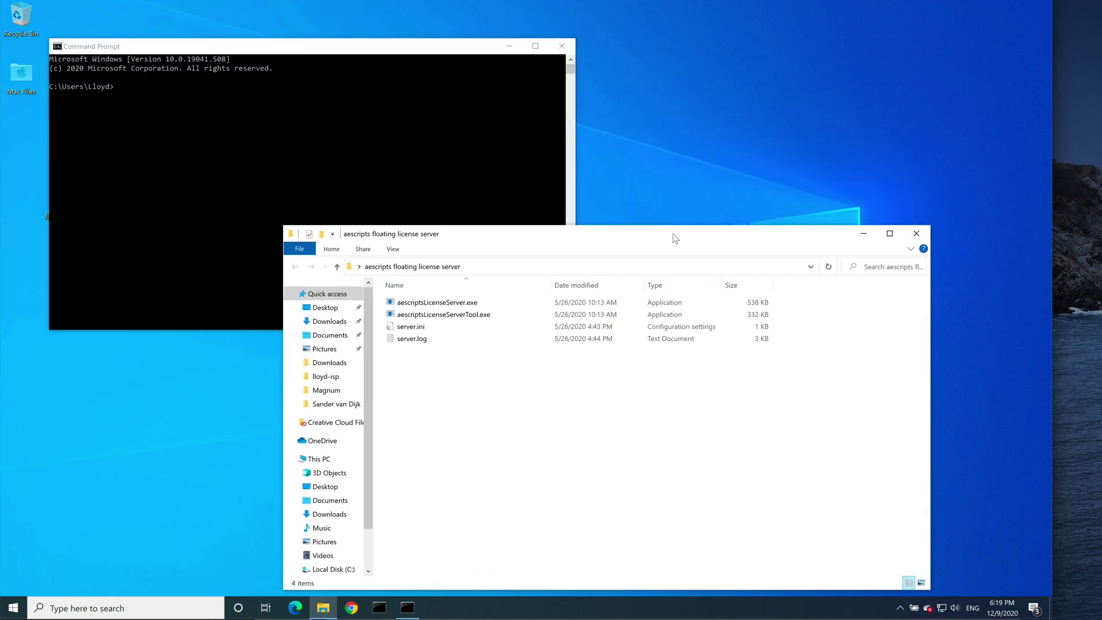
- Begin a cd command in Command Prompt and copy the aescripts floating license server folder's path from File Explorer
{"action": "left_click", "coordinate": [360, 178]}
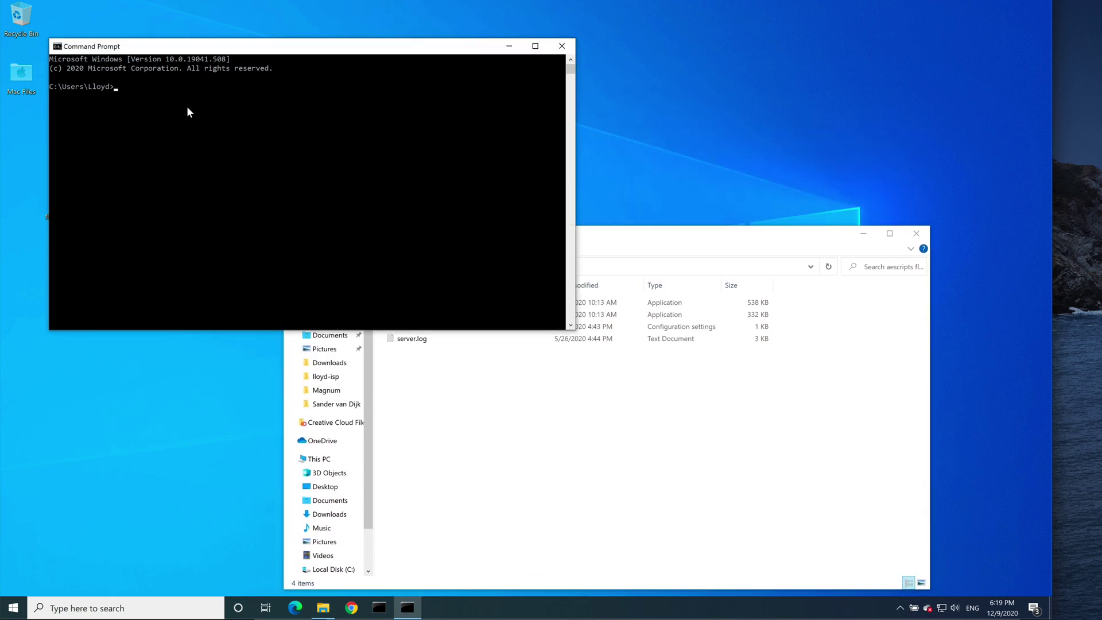
{"action": "type", "text": "cd"}
{"action": "left_click", "coordinate": [626, 240]}
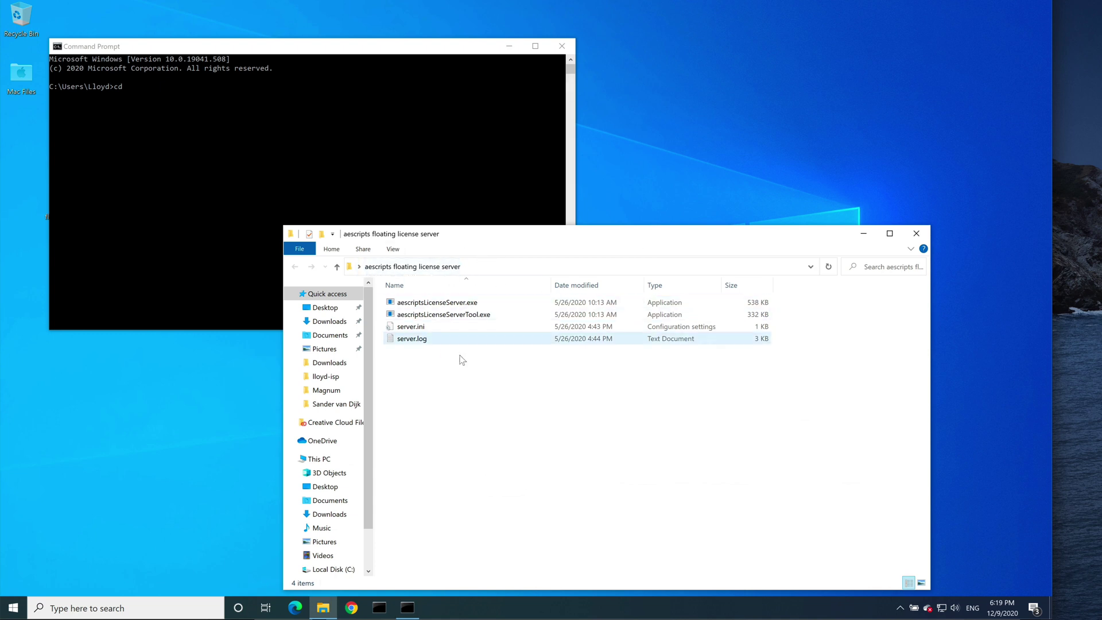
{"action": "left_click_drag", "start_coordinate": [490, 235], "coordinate": [430, 230]}
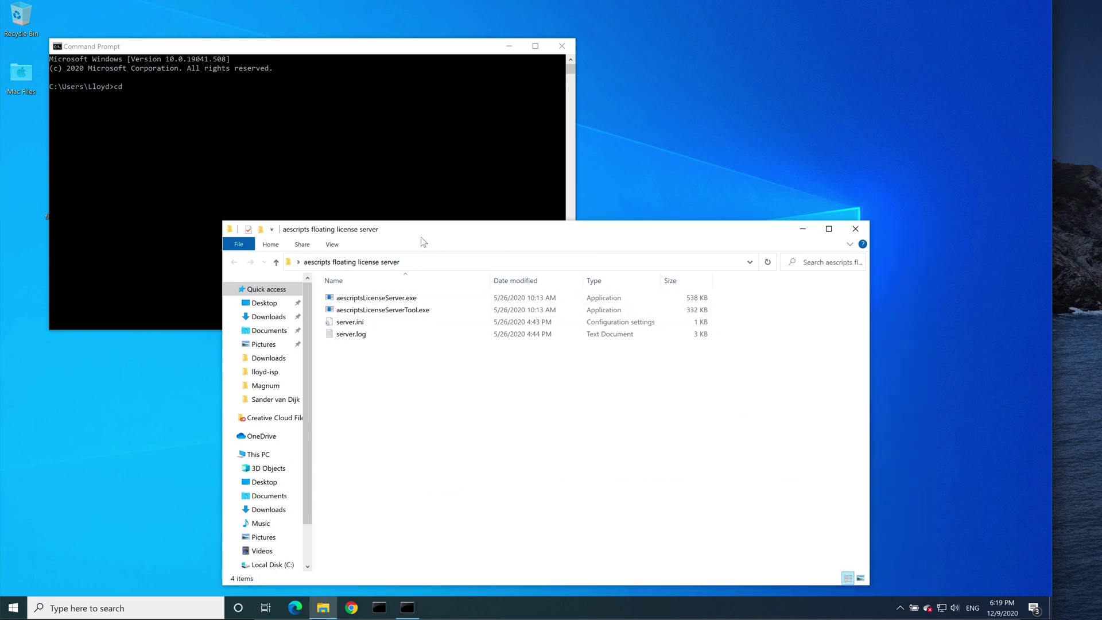
{"action": "left_click", "coordinate": [454, 262]}
{"action": "key", "text": "ctrl+c"}
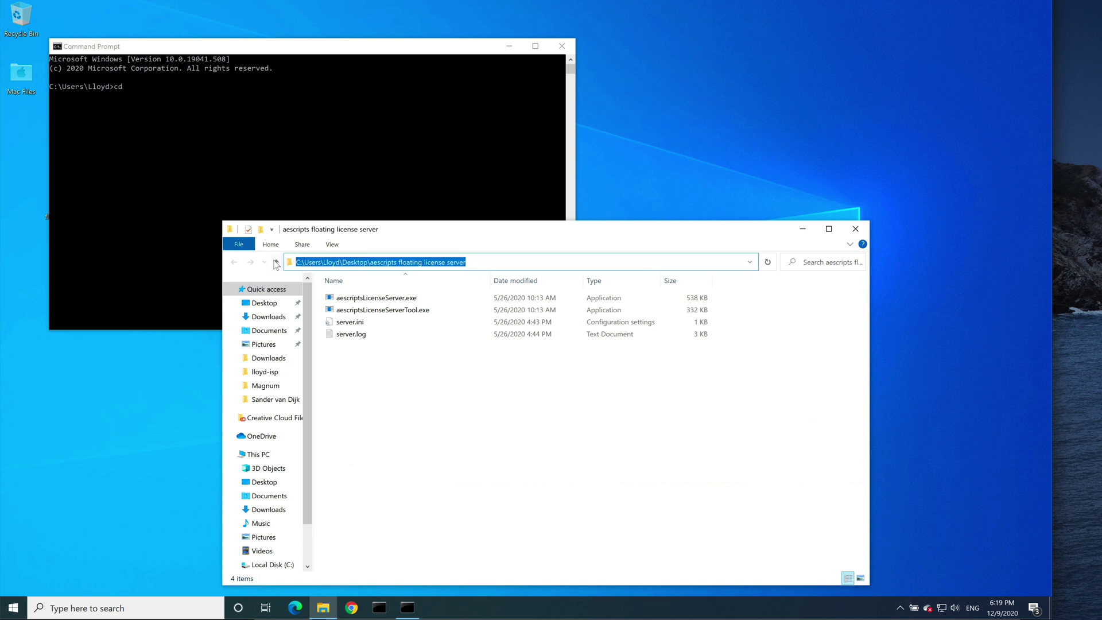
{"action": "right_click", "coordinate": [393, 261]}
{"action": "left_click", "coordinate": [417, 291]}
- Paste the folder path after cd and run it to change into the aescripts floating license server directory
{"action": "left_click", "coordinate": [419, 163]}
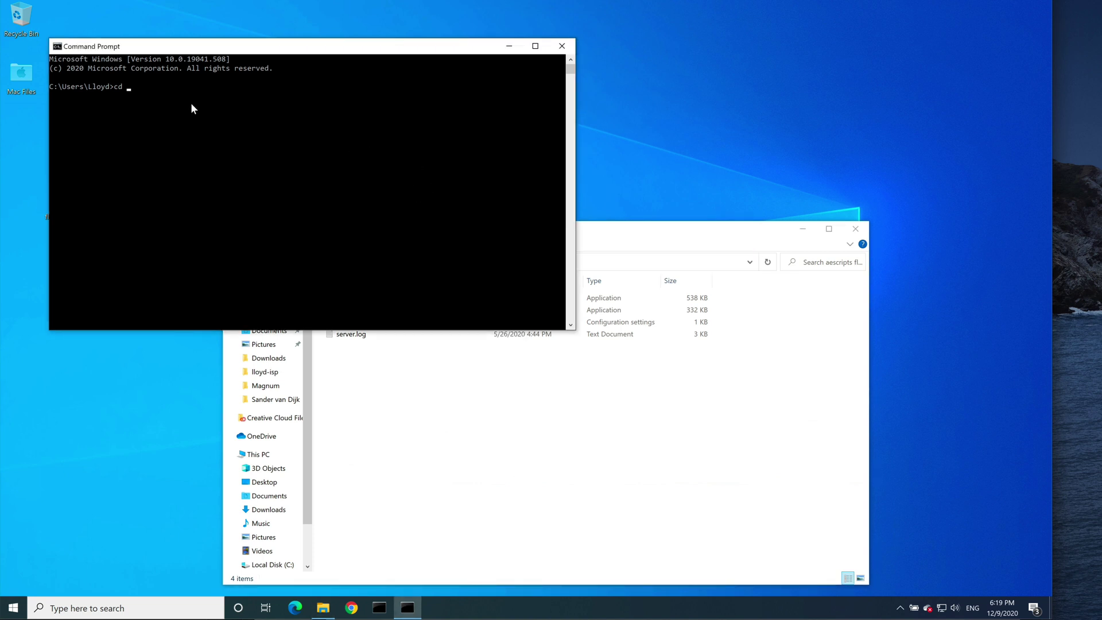
{"action": "type", "text": "cd"}
{"action": "key", "text": "ctrl+v"}
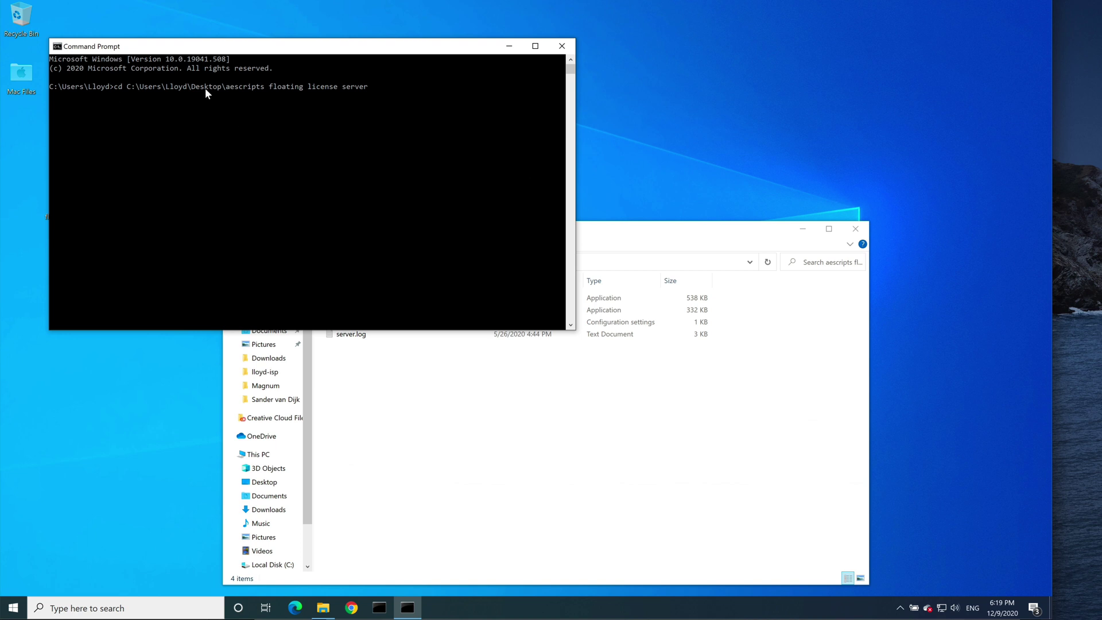
{"action": "key", "text": "Return"}
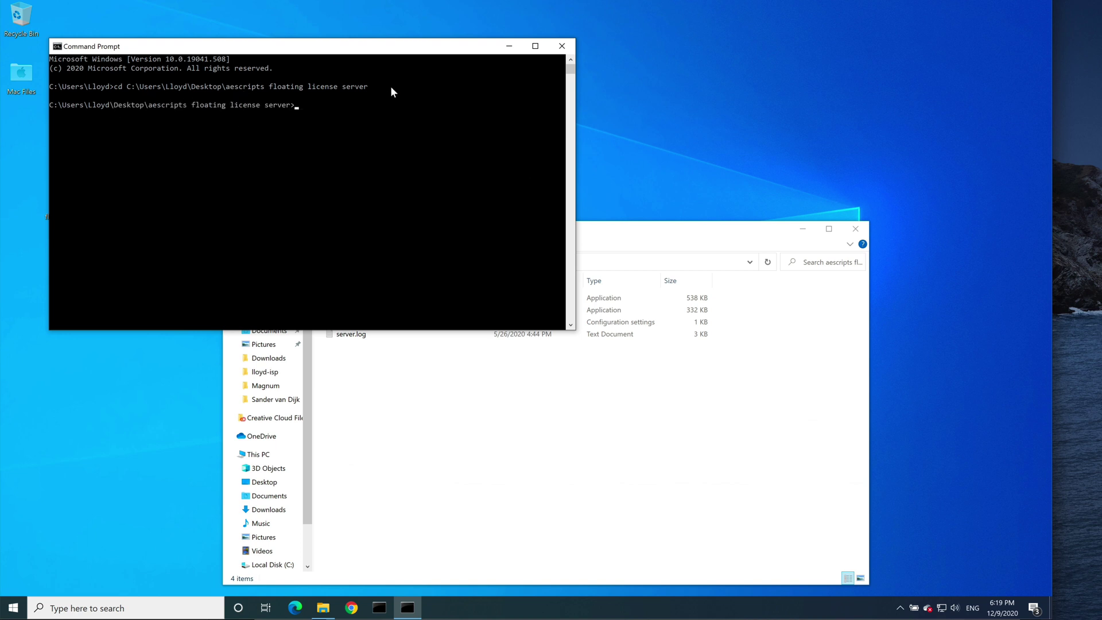
- Enter aescriptsLicenseServerTool as the command, without the .exe extension, checking the executable names in the folder window
{"action": "left_click", "coordinate": [659, 246]}
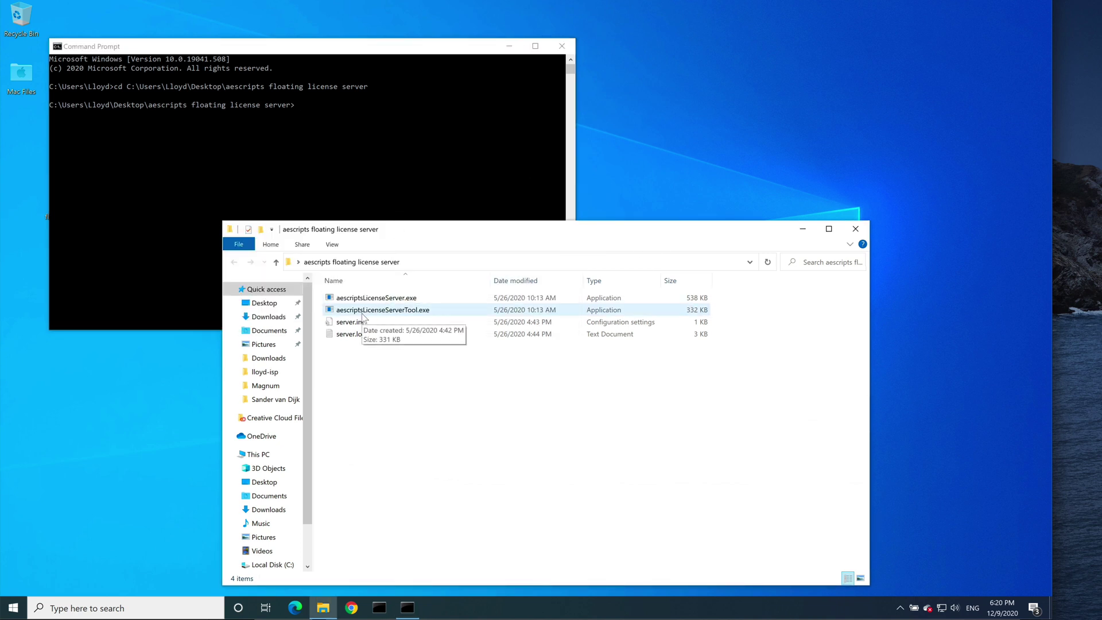
{"action": "left_click", "coordinate": [370, 167]}
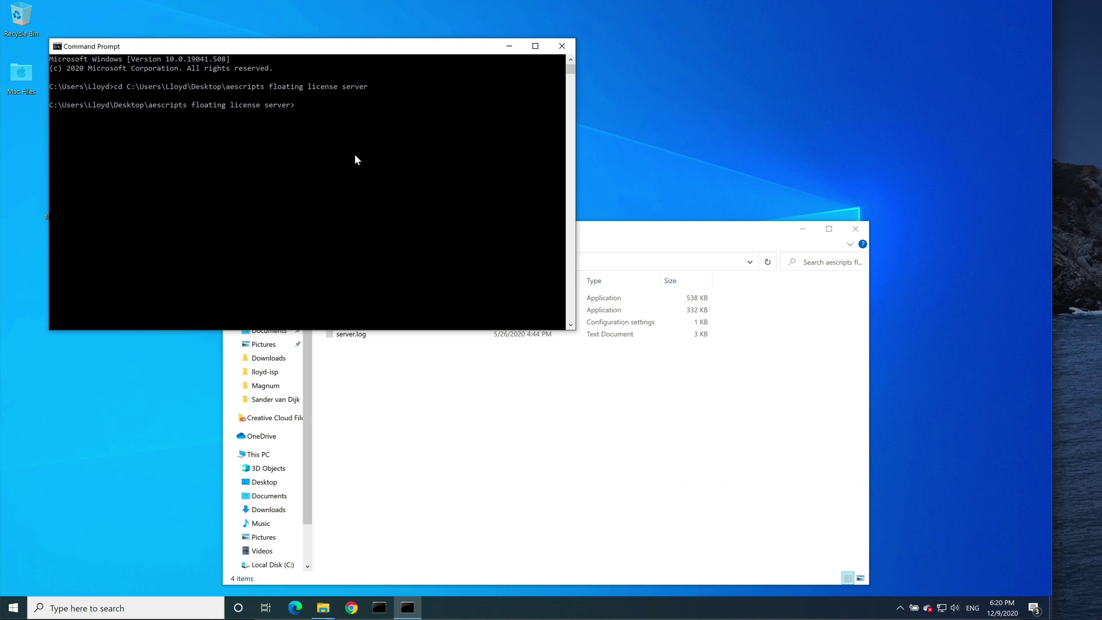
{"action": "type", "text": "aes"}
{"action": "key", "text": "Tab"}
{"action": "left_click", "coordinate": [652, 235]}
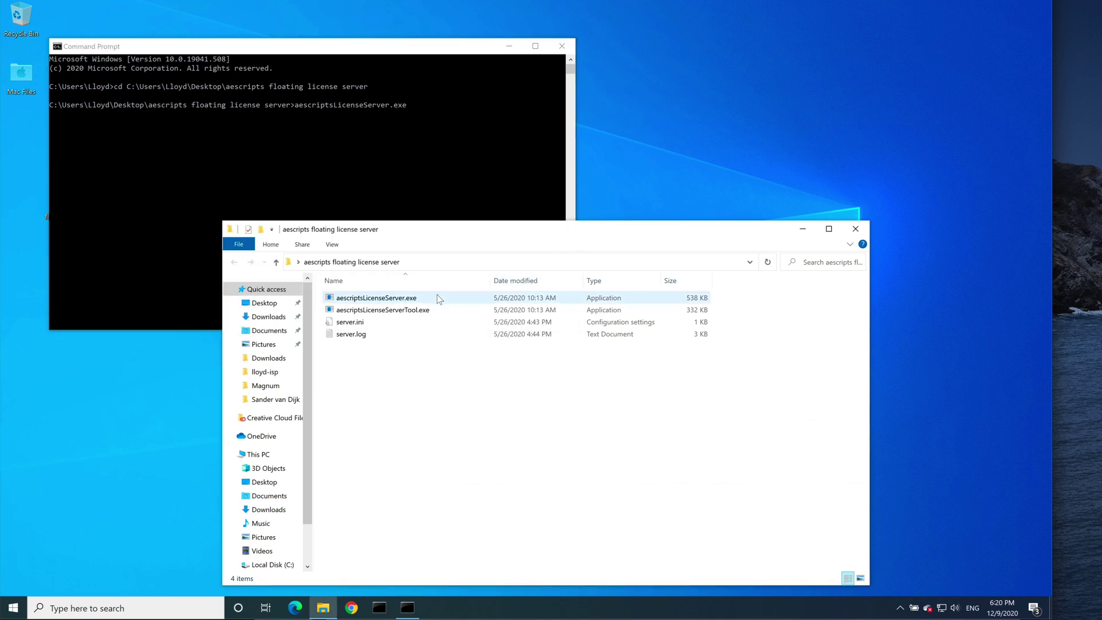
{"action": "left_click", "coordinate": [435, 108]}
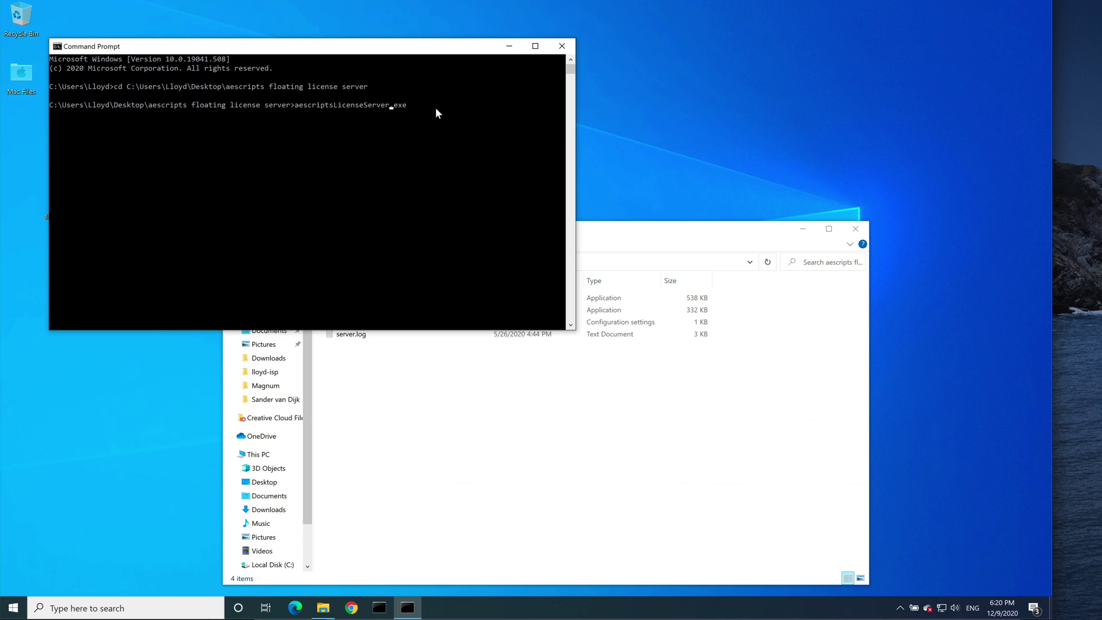
{"action": "type", "text": "Too"}
{"action": "key", "text": "BackSpace"}
{"action": "key", "text": "BackSpace"}
{"action": "key", "text": "BackSpace"}
{"action": "key", "text": "BackSpace"}
- Switch to the Mac's Terminal and display the license server's config and status information
{"action": "key", "text": "super+Tab"}
{"action": "key", "text": "super+Tab"}
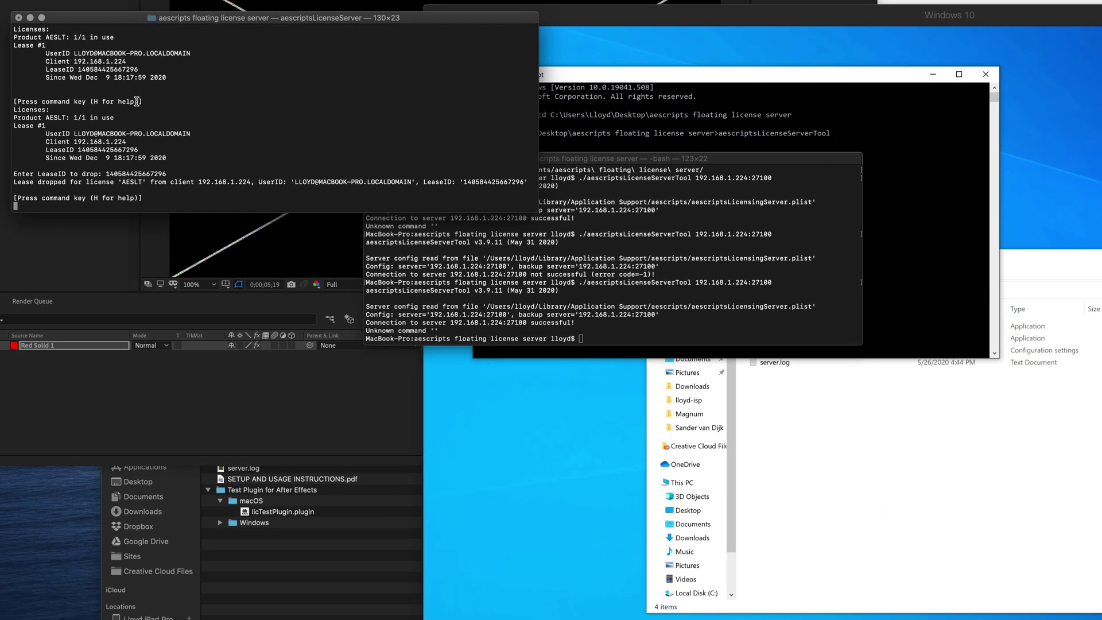
{"action": "scroll", "coordinate": [92, 68], "scroll_direction": "up", "scroll_amount": 5}
{"action": "scroll", "coordinate": [98, 74], "scroll_direction": "down", "scroll_amount": 5}
{"action": "key", "text": "s"}
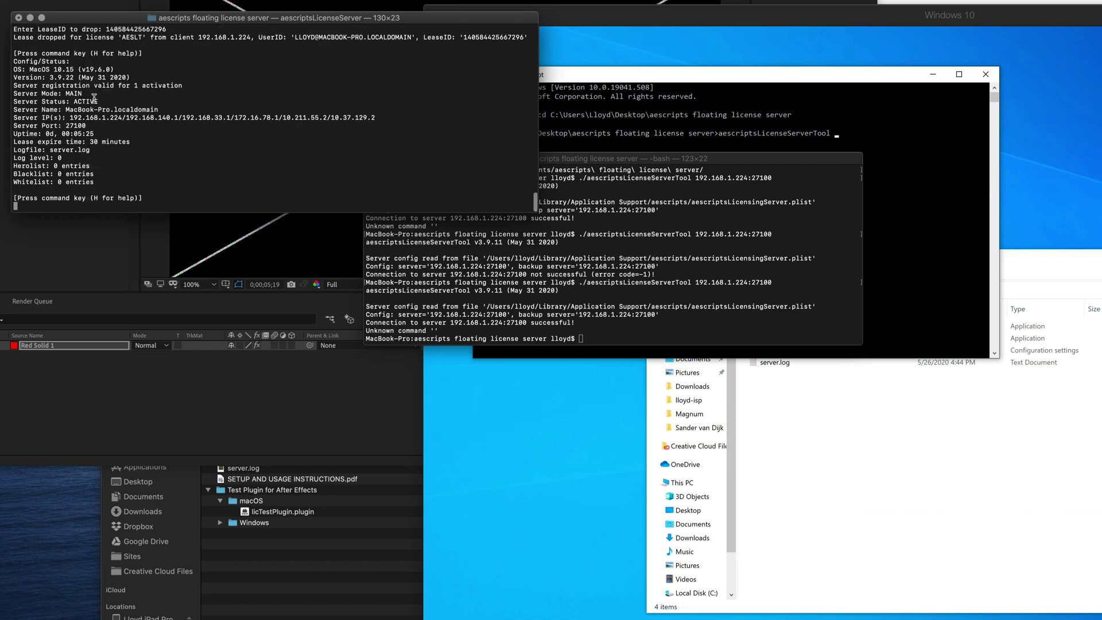
- Copy the server IP 192.168.1.224 from Terminal and add it with a colon to the Command Prompt command
{"action": "left_click_drag", "start_coordinate": [101, 118], "coordinate": [122, 119]}
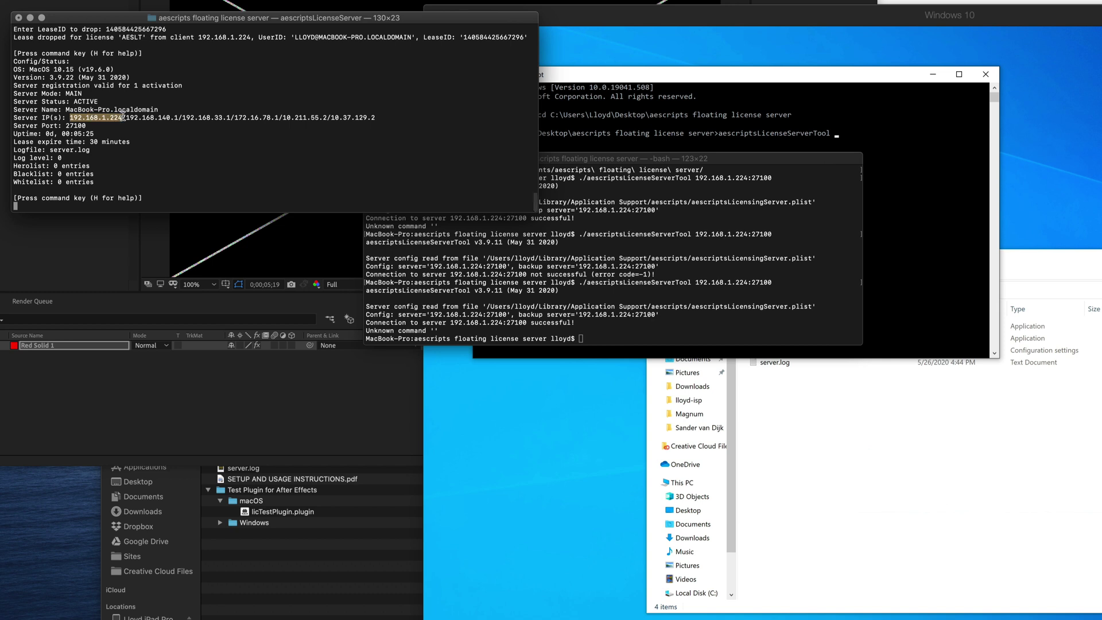
{"action": "right_click", "coordinate": [94, 119]}
{"action": "left_click", "coordinate": [142, 181]}
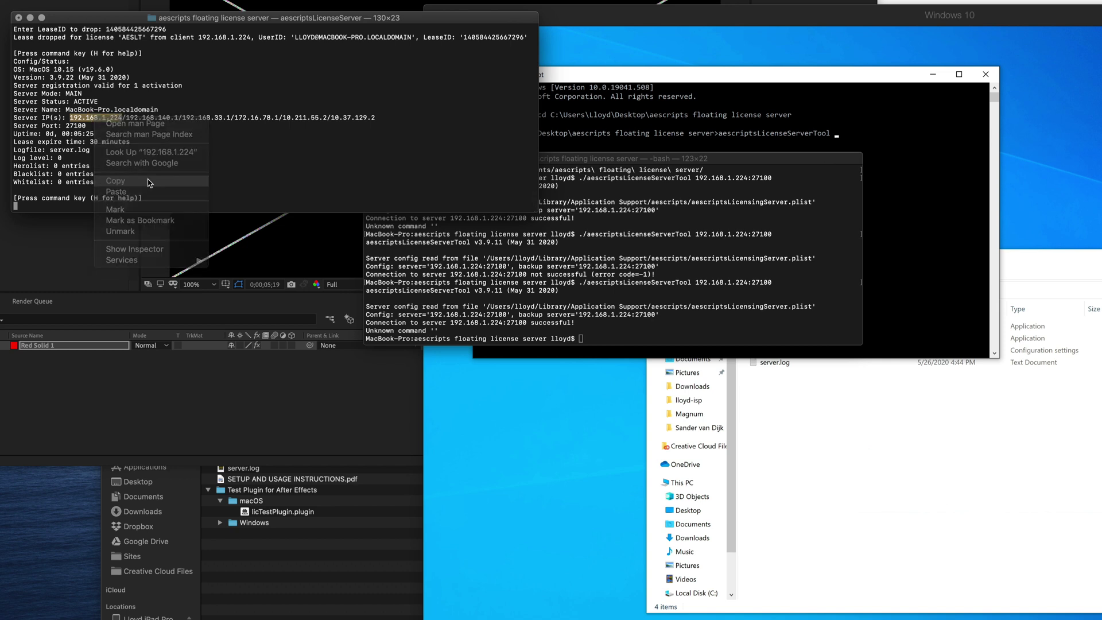
{"action": "left_click", "coordinate": [725, 97]}
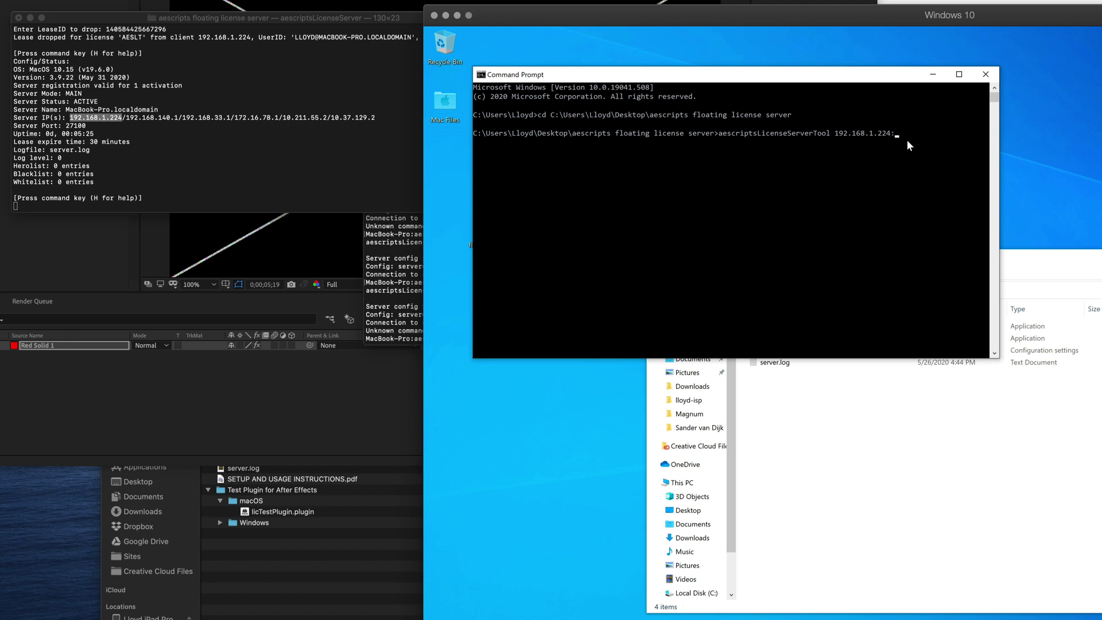
- Append the server port 27100 to the Command Prompt command and run it to write the client's license server configuration
{"action": "left_click", "coordinate": [124, 105]}
{"action": "left_click", "coordinate": [76, 125]}
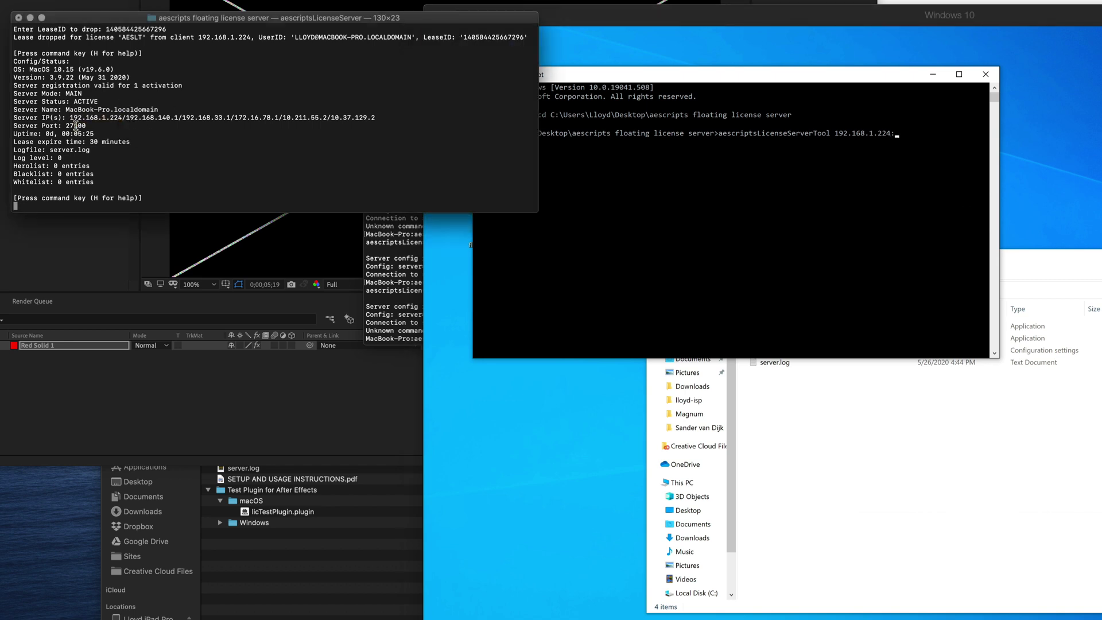
{"action": "double_click", "coordinate": [75, 125]}
{"action": "right_click", "coordinate": [75, 126]}
{"action": "left_click", "coordinate": [144, 188]}
{"action": "left_click", "coordinate": [851, 161]}
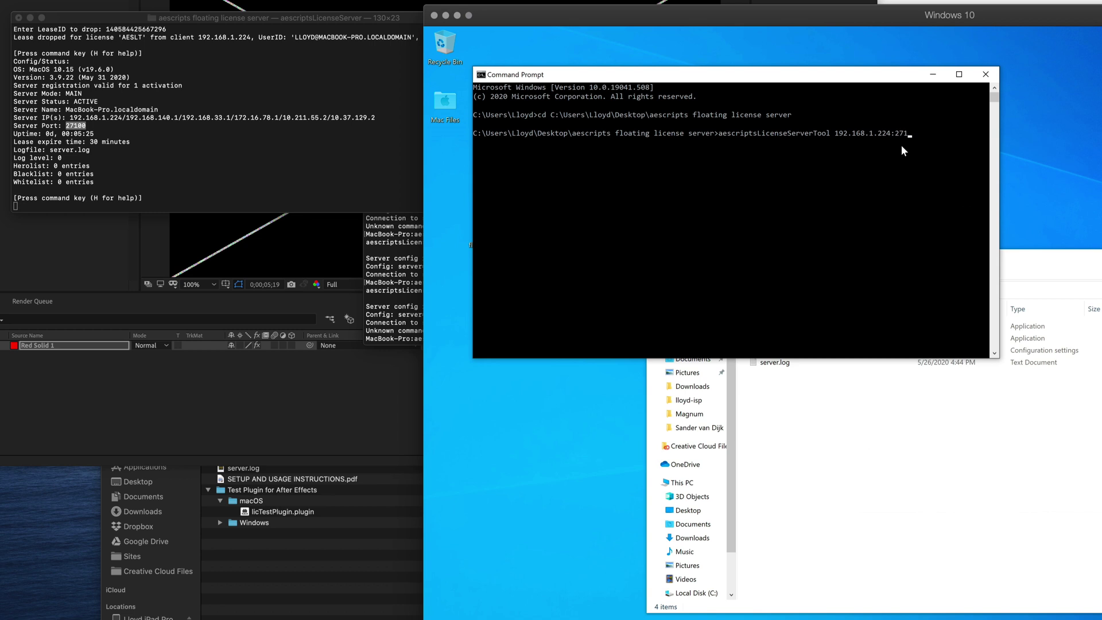
{"action": "key", "text": "Return"}
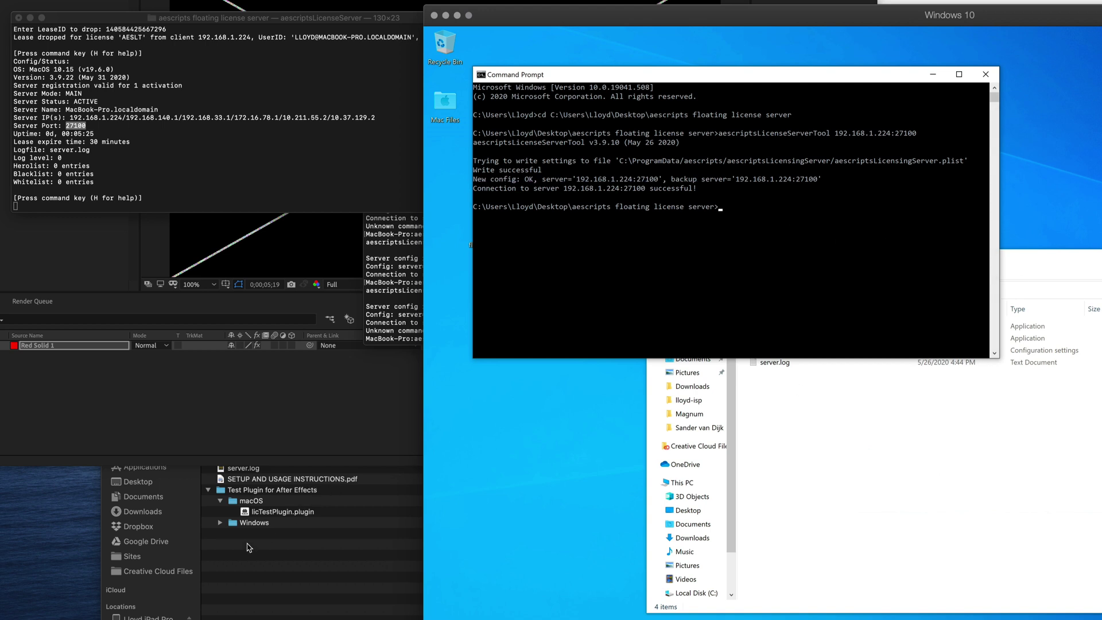
- Expand the test plugin's Windows folder in Finder to show licTestPlugin.aex and return to the Windows desktop
{"action": "left_click", "coordinate": [221, 525]}
{"action": "left_click", "coordinate": [220, 523]}
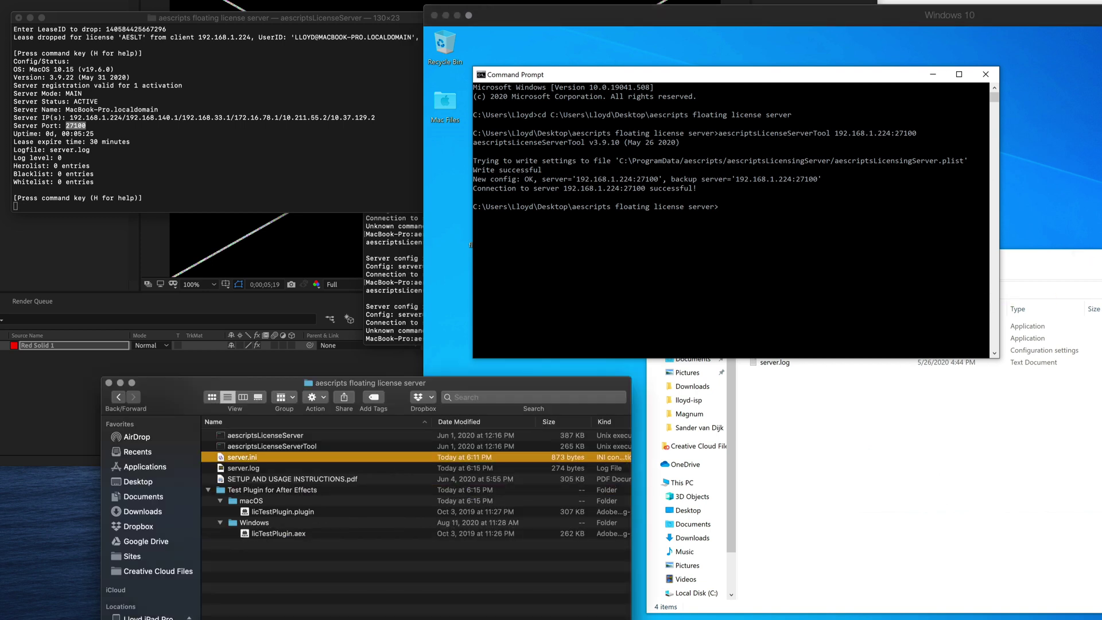
{"action": "key", "text": "super+Tab"}
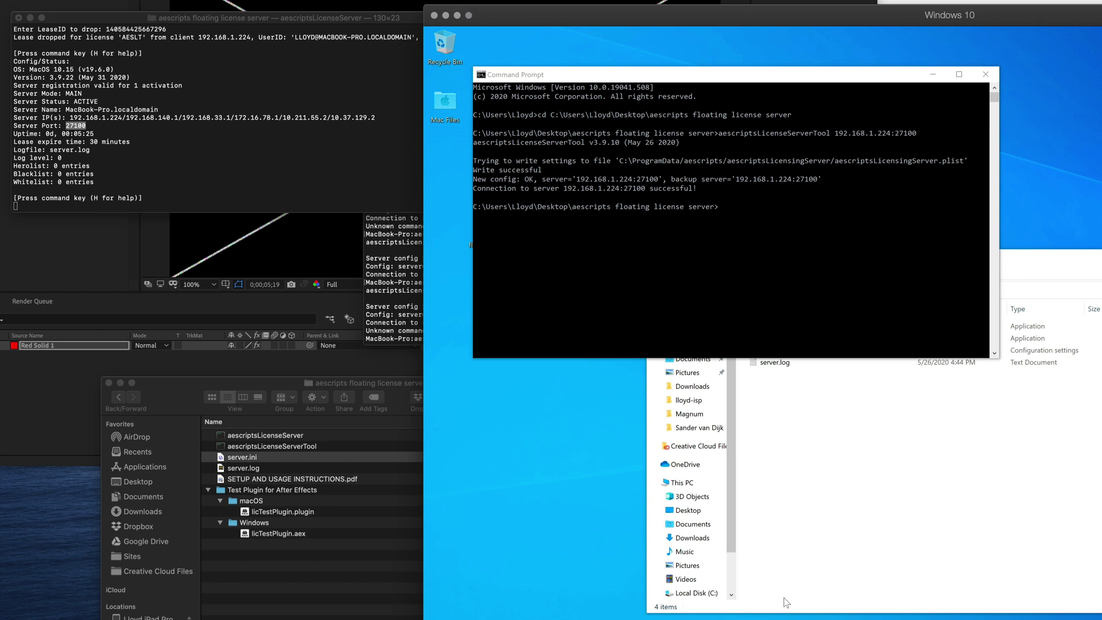
- Search Windows for "after" and follow the Adobe After Effects 2020 file locations to its Support Files folder
{"action": "key", "text": "super+s"}
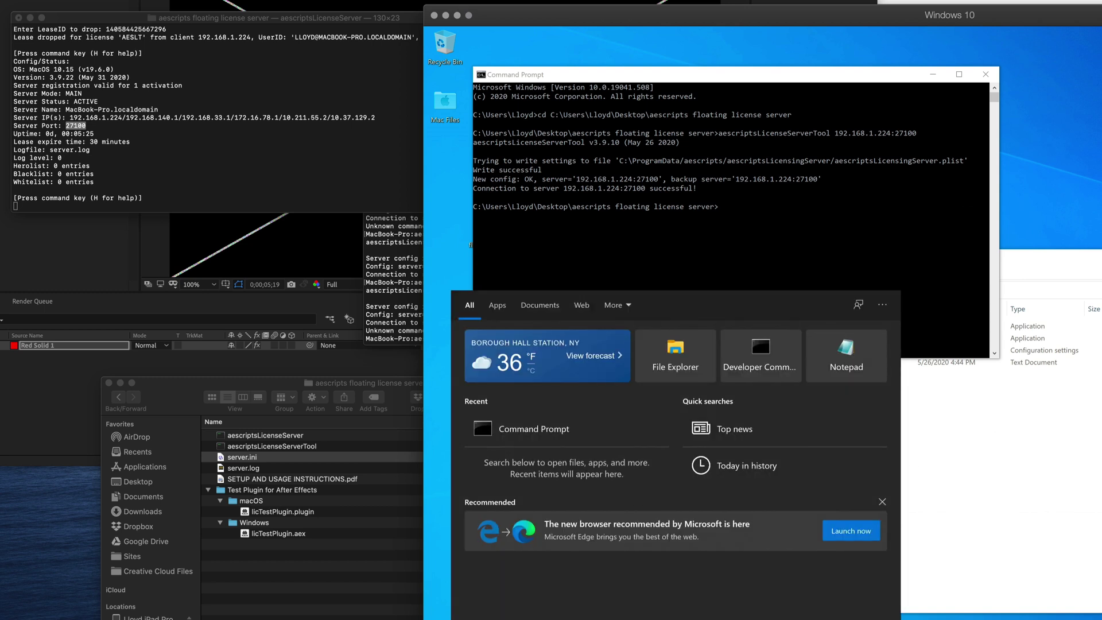
{"action": "type", "text": "after"}
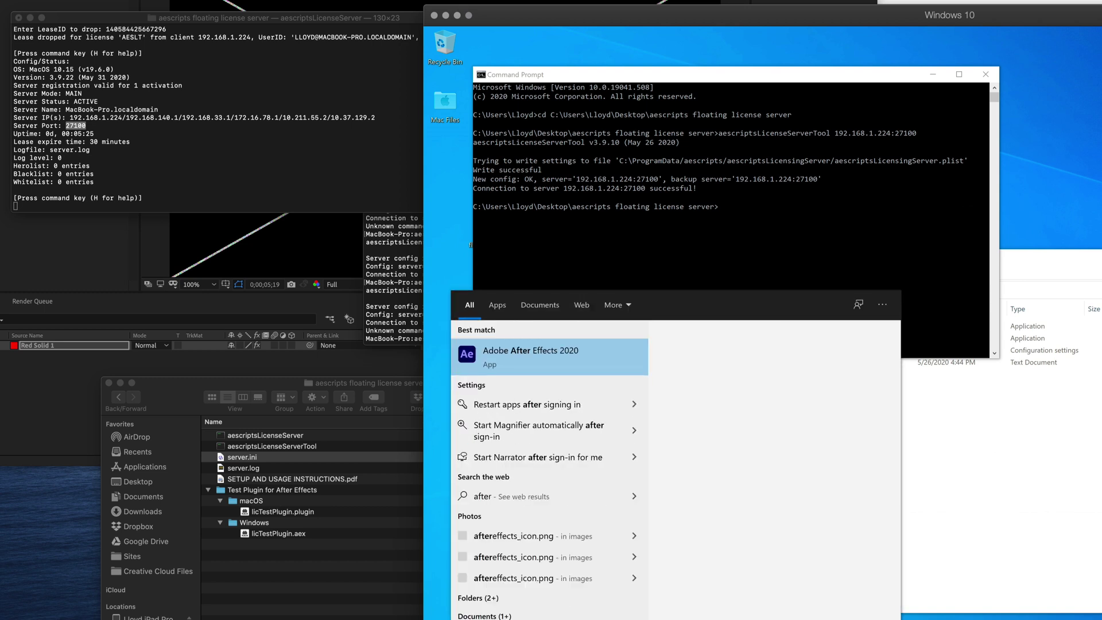
{"action": "right_click", "coordinate": [542, 353]}
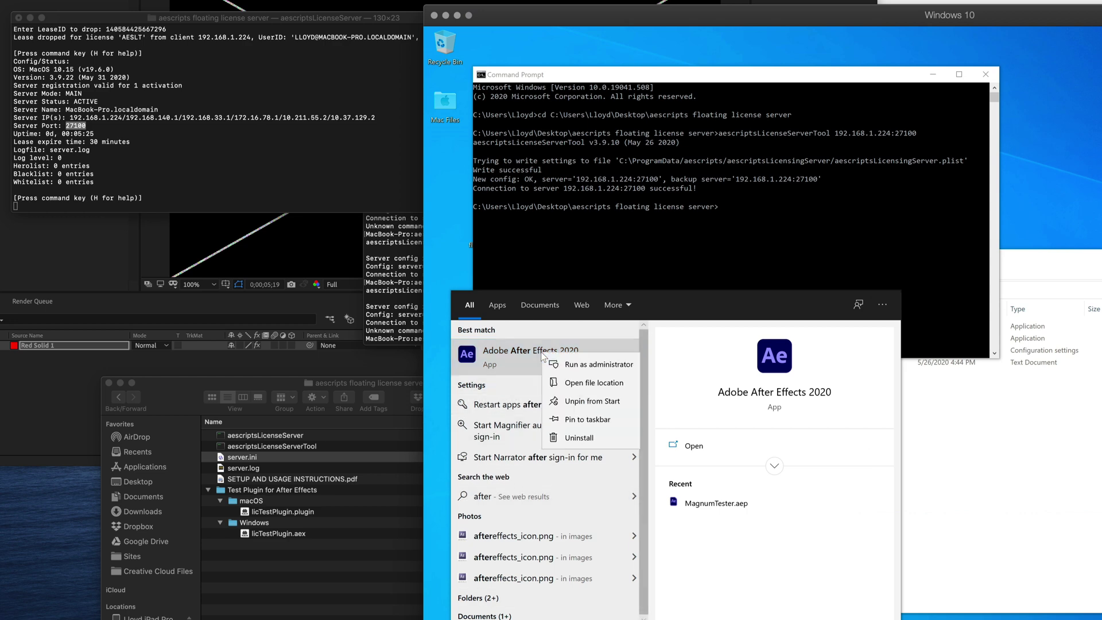
{"action": "left_click", "coordinate": [598, 381]}
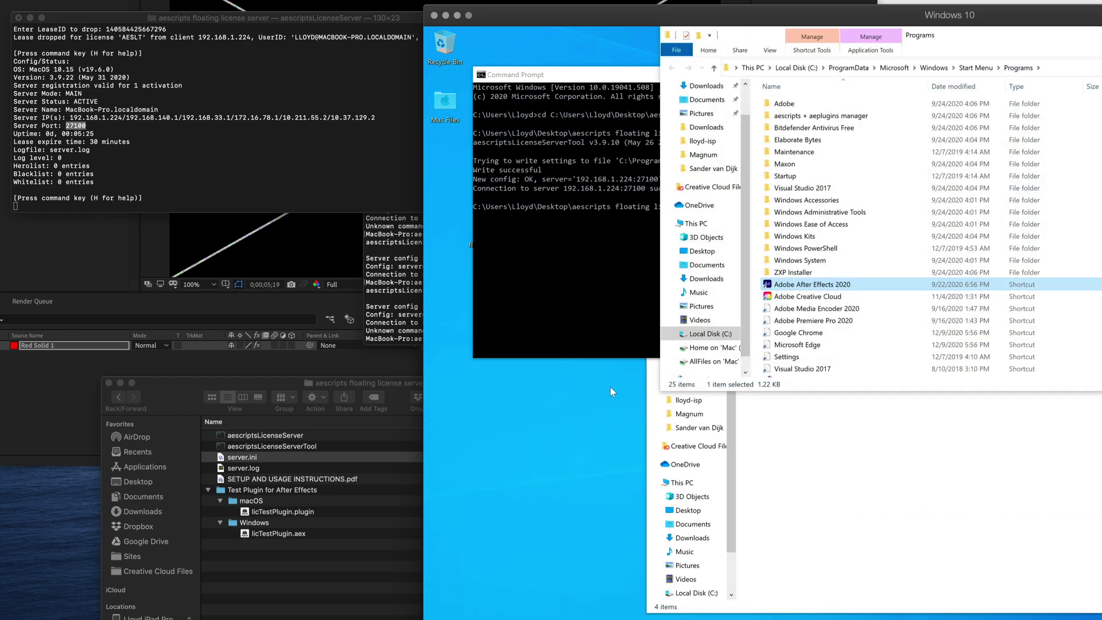
{"action": "right_click", "coordinate": [826, 285]}
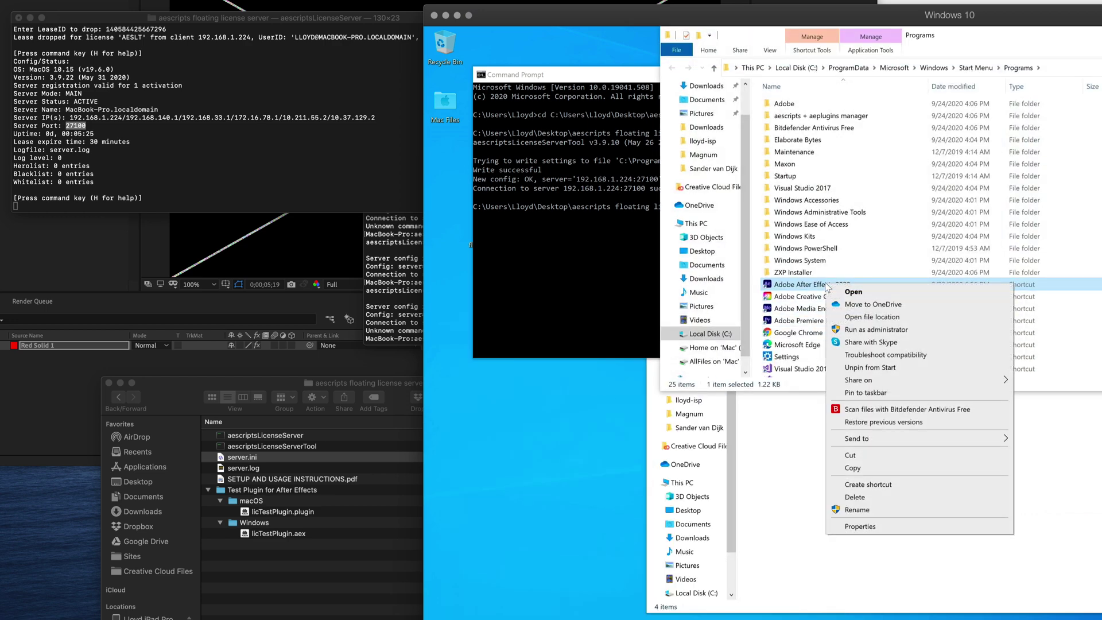
{"action": "left_click", "coordinate": [893, 324]}
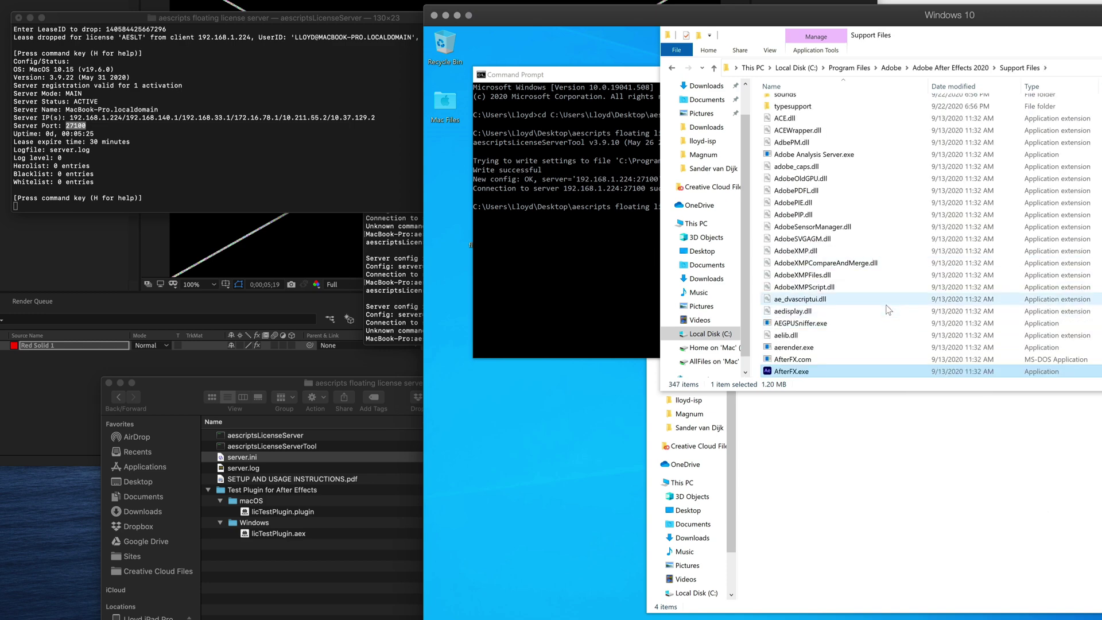
- Open the Plug-ins folder in Support Files and move licTestPlugin.aex into it, granting administrator permission
{"action": "scroll", "coordinate": [891, 313], "scroll_direction": "down", "scroll_amount": 3}
{"action": "scroll", "coordinate": [891, 301], "scroll_direction": "up", "scroll_amount": 4}
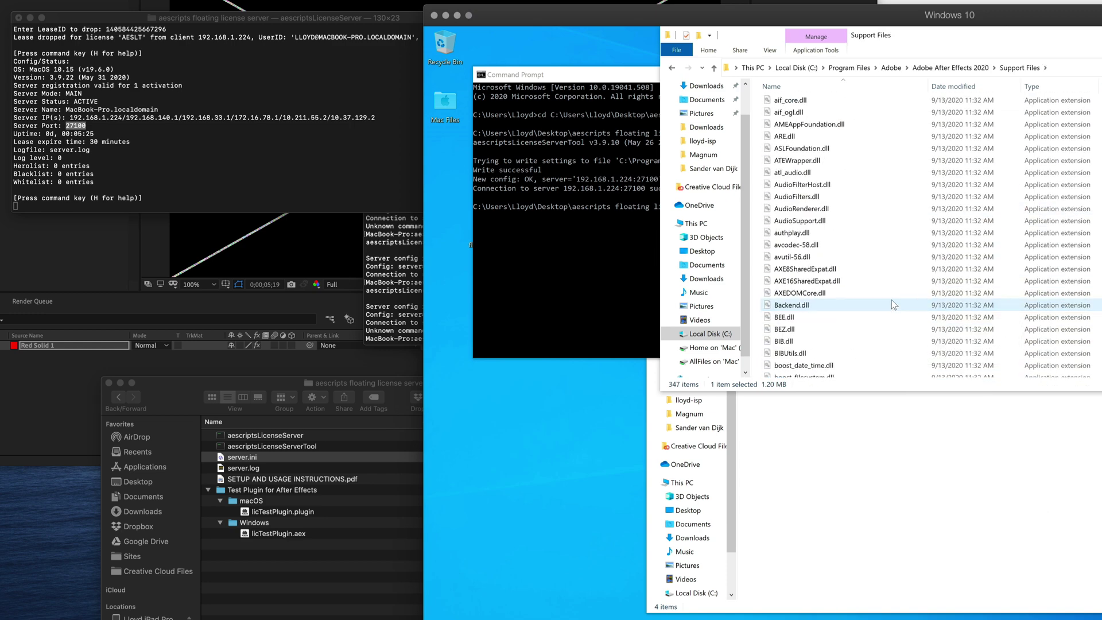
{"action": "scroll", "coordinate": [890, 298], "scroll_direction": "up", "scroll_amount": 8}
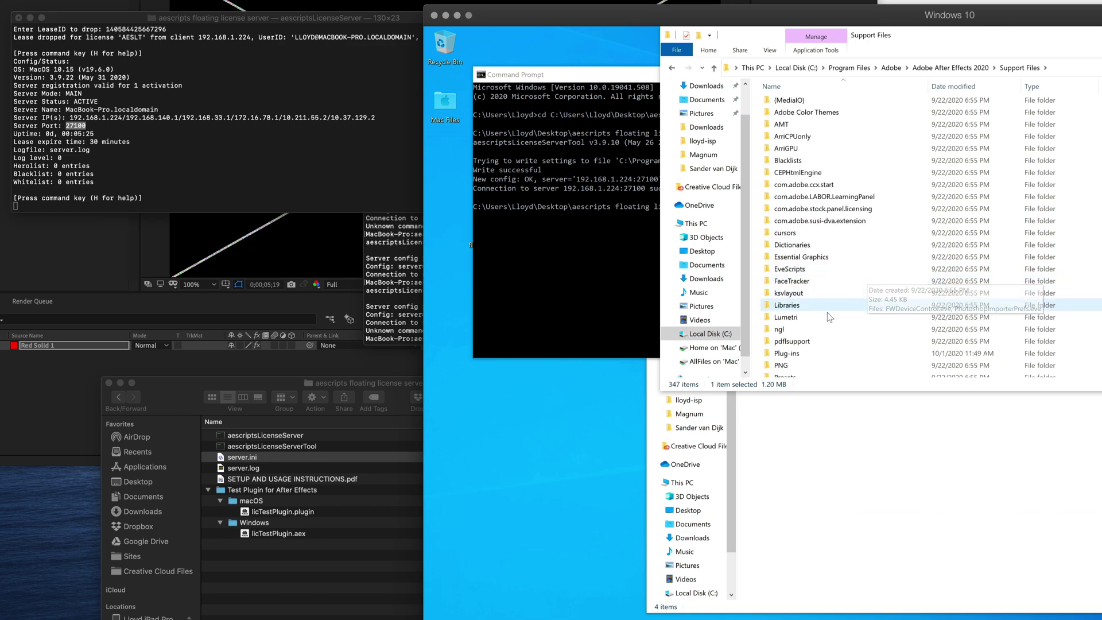
{"action": "double_click", "coordinate": [780, 324]}
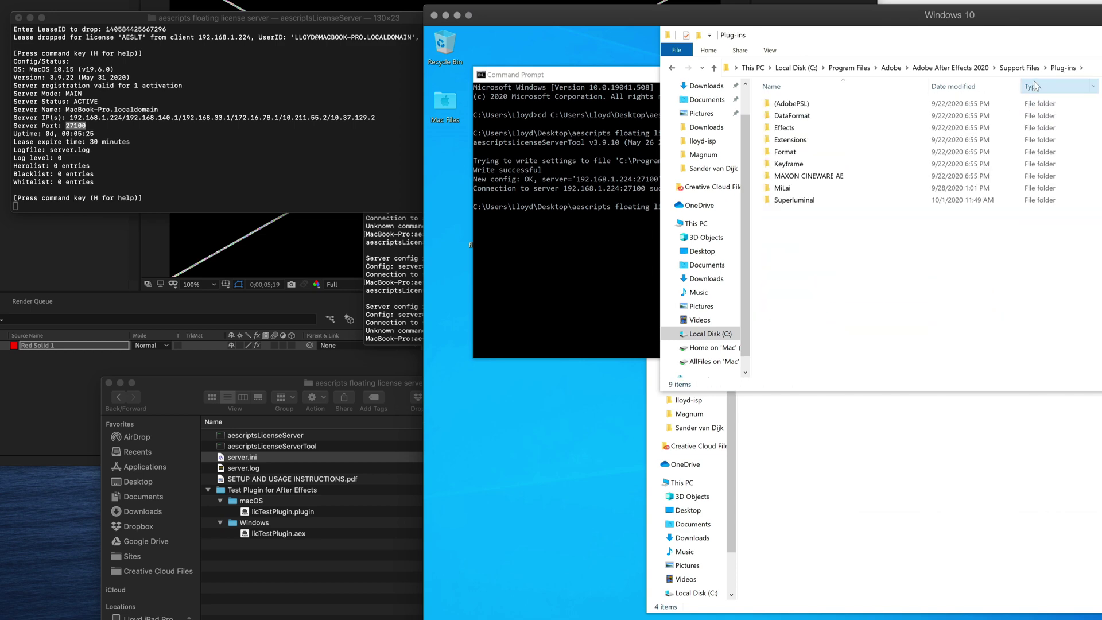
{"action": "left_click_drag", "start_coordinate": [1066, 39], "coordinate": [1093, 167]}
{"action": "left_click_drag", "start_coordinate": [712, 465], "coordinate": [752, 390]}
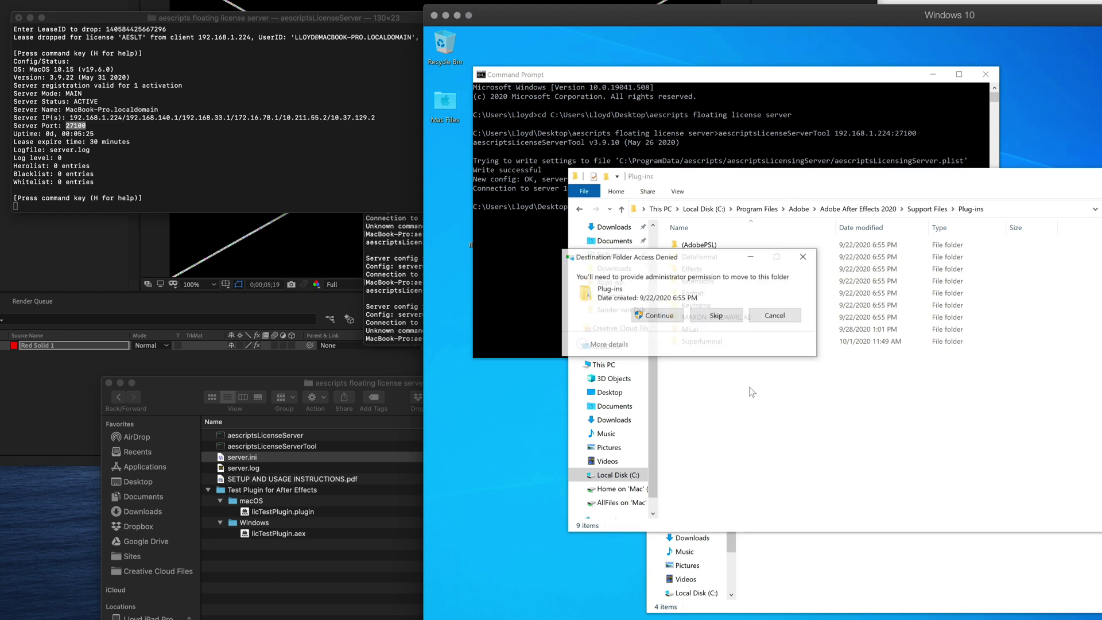
{"action": "left_click", "coordinate": [656, 314]}
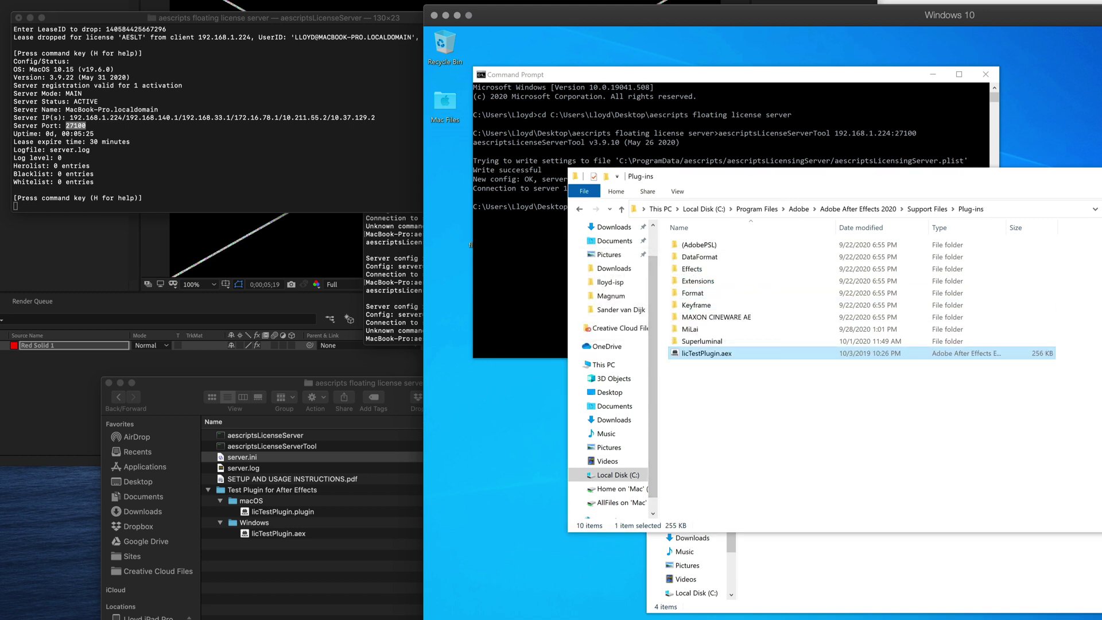
- Launch Adobe After Effects 2020 on Windows, dismiss its Home screen, and show the available effect categories
{"action": "key", "text": "super+s"}
{"action": "type", "text": "appdata"}
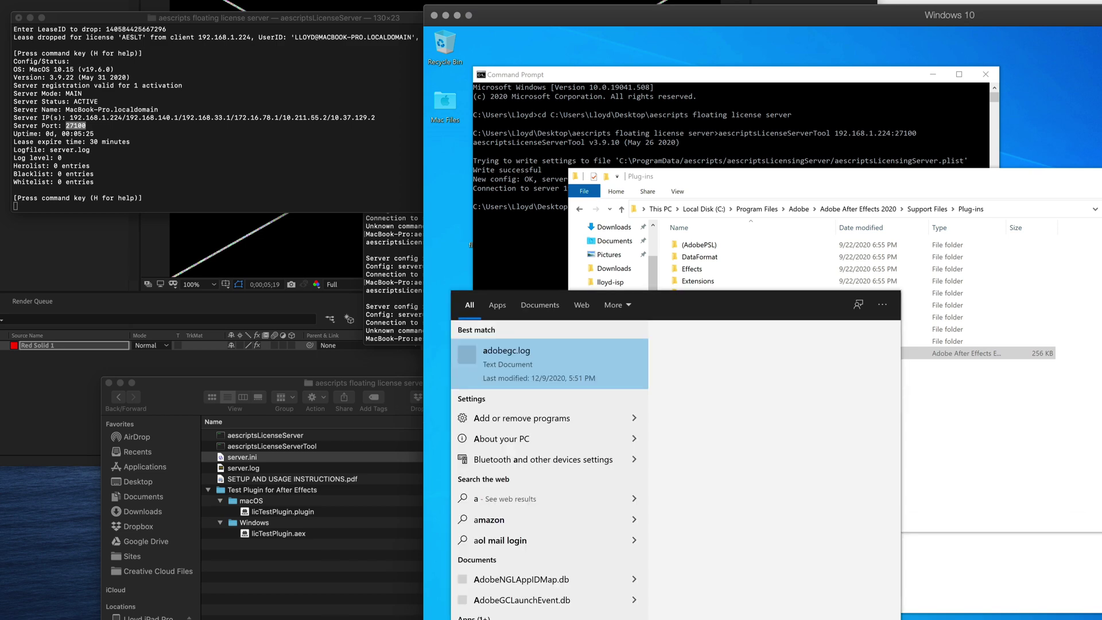
{"action": "key", "text": "Escape"}
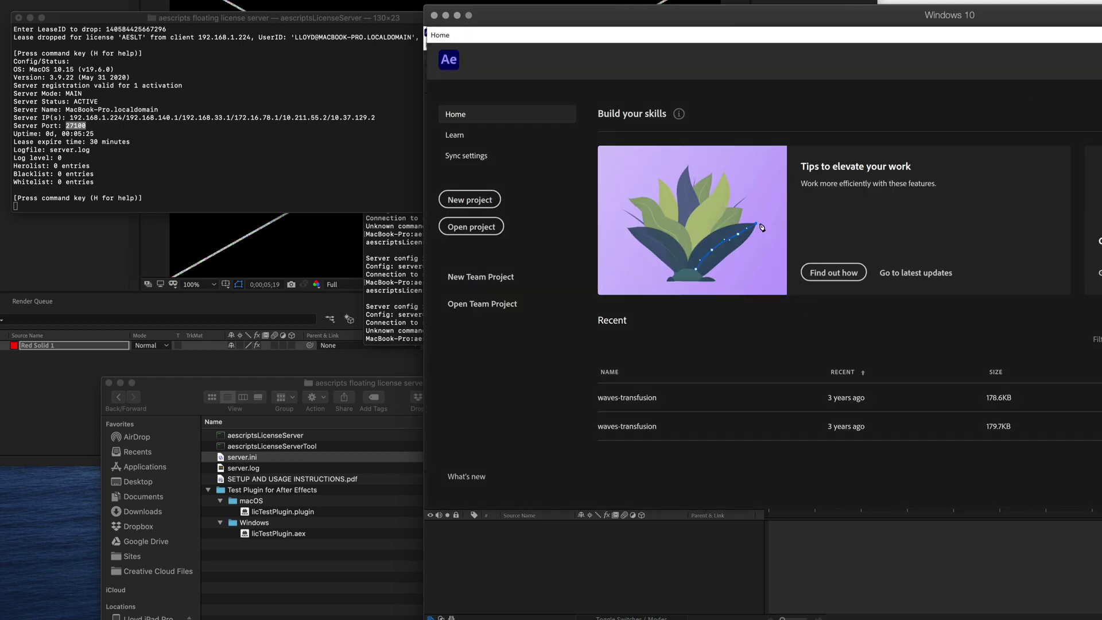
{"action": "key", "text": "Escape"}
{"action": "left_click", "coordinate": [527, 45]}
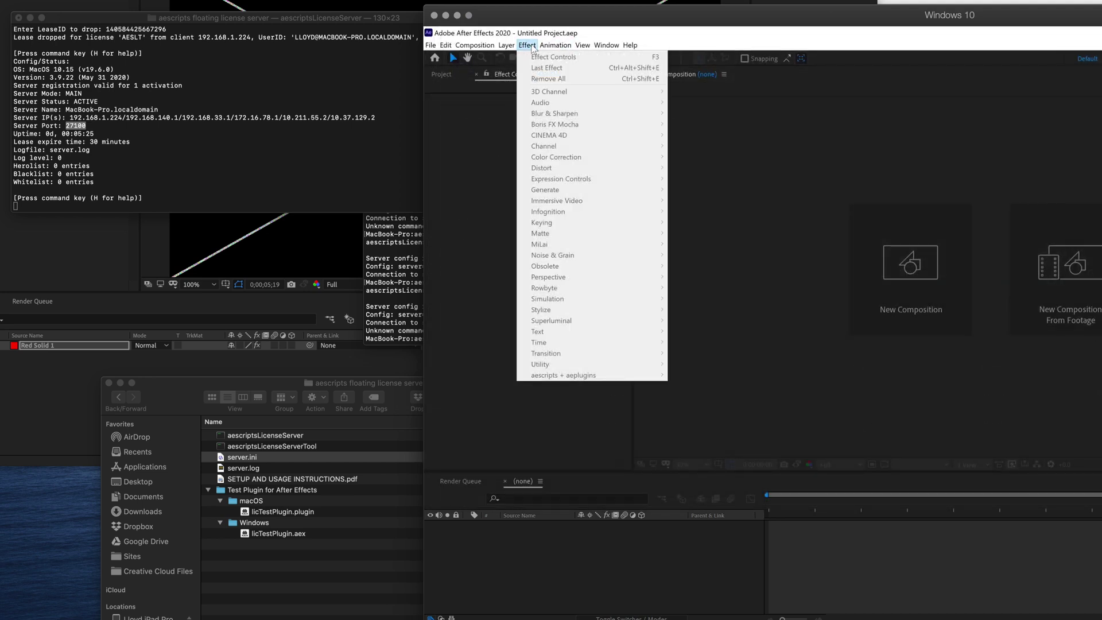
- Create a new composition with the default settings and add a 1920 × 1080 px dark gray solid to it
{"action": "left_click", "coordinate": [646, 376]}
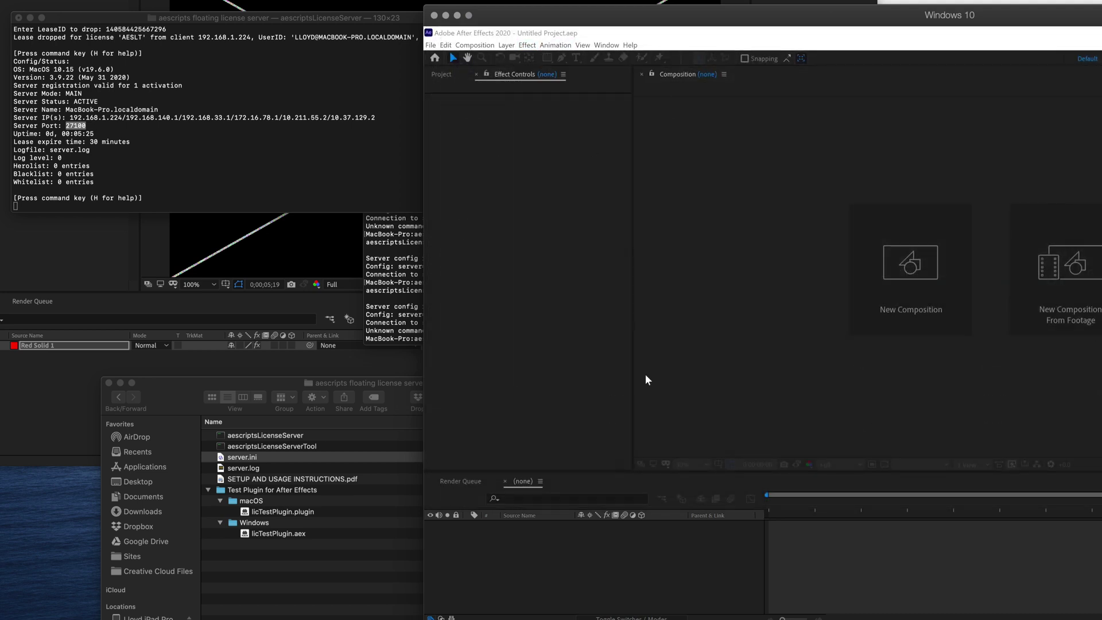
{"action": "key", "text": "ctrl+n"}
{"action": "key", "text": "Return"}
{"action": "key", "text": "ctrl+y"}
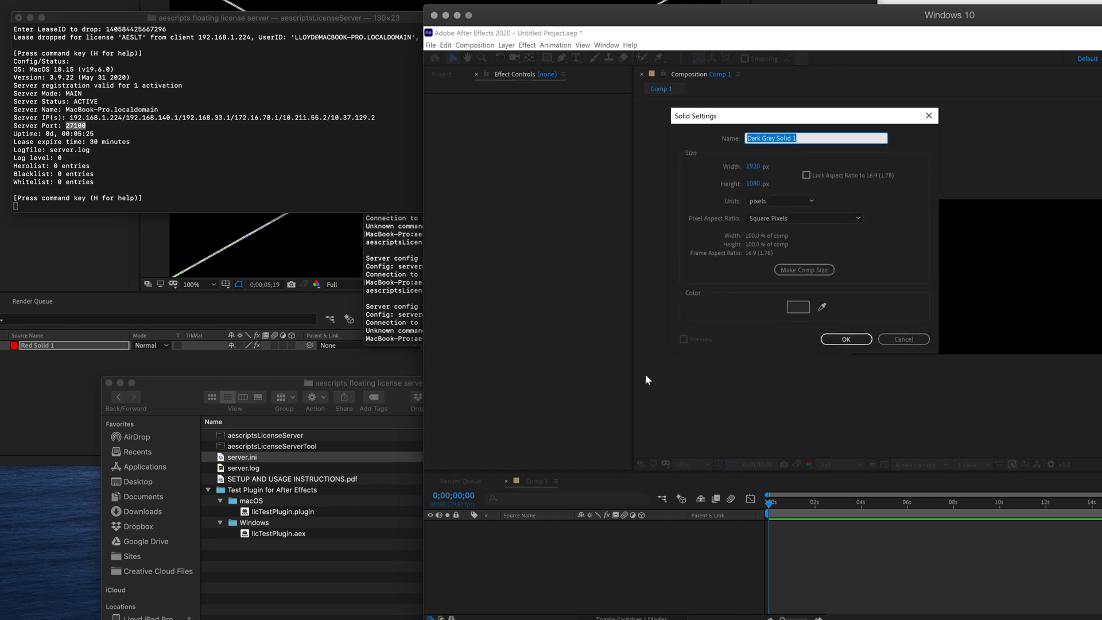
{"action": "key", "text": "Return"}
- Apply the aescripts + aeplugins License Test Plugin effect to the dark gray solid and check the lease request in the server terminal
{"action": "left_click", "coordinate": [528, 46]}
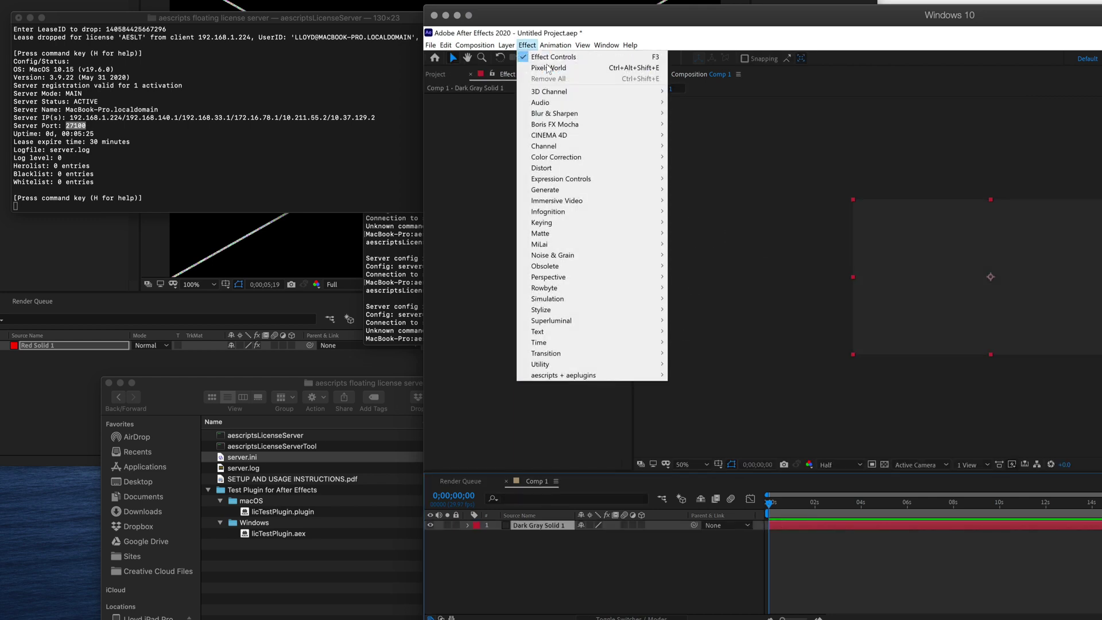
{"action": "mouse_move", "coordinate": [590, 377]}
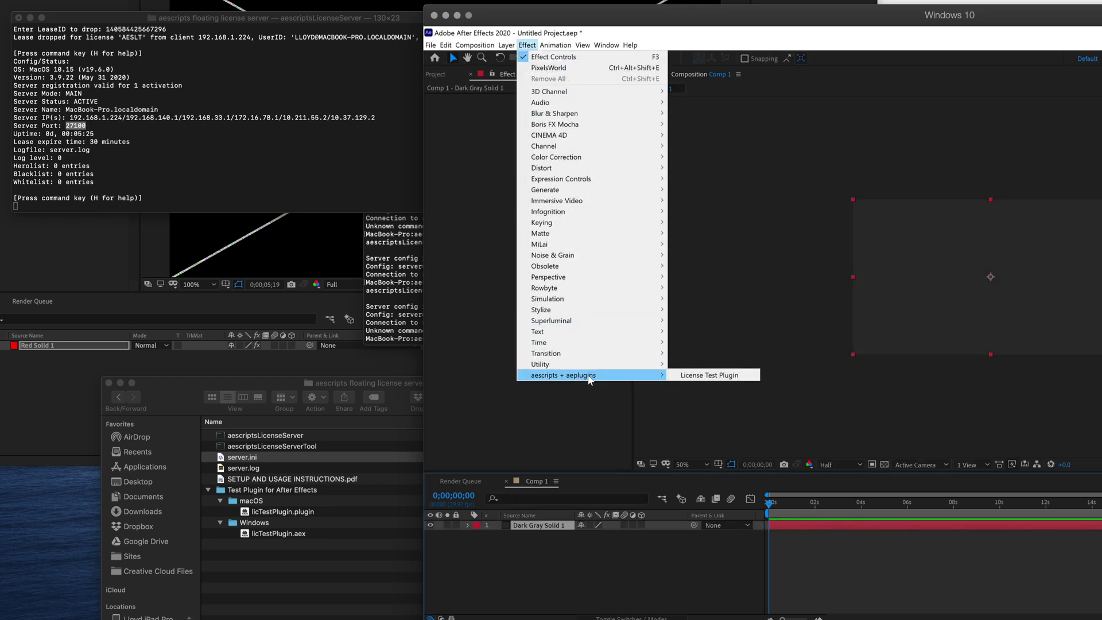
{"action": "left_click", "coordinate": [695, 376]}
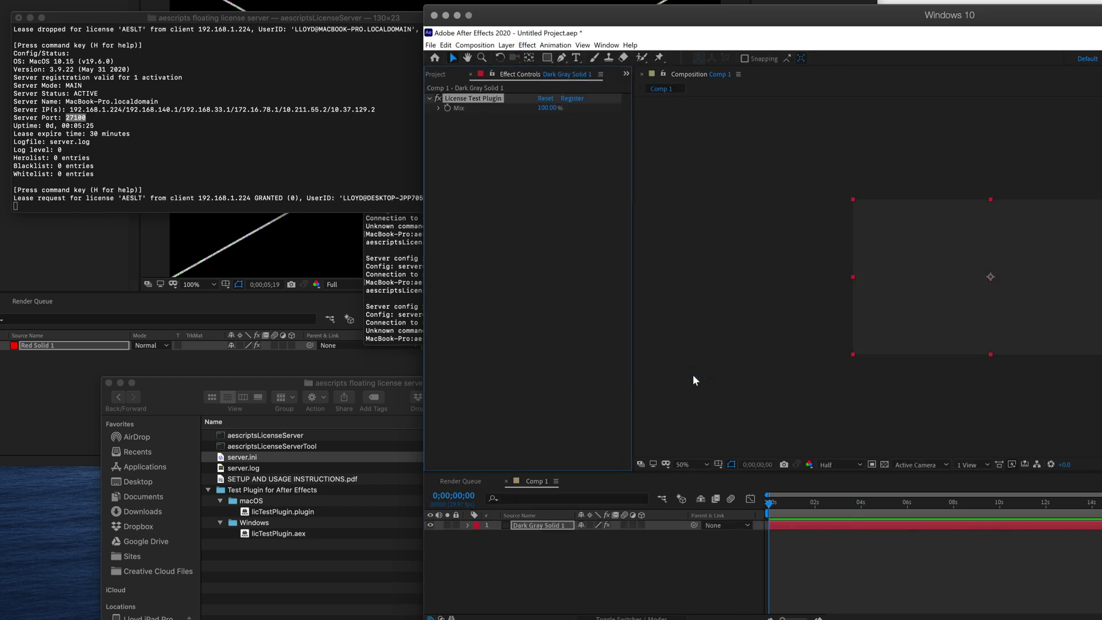
{"action": "left_click", "coordinate": [259, 163]}
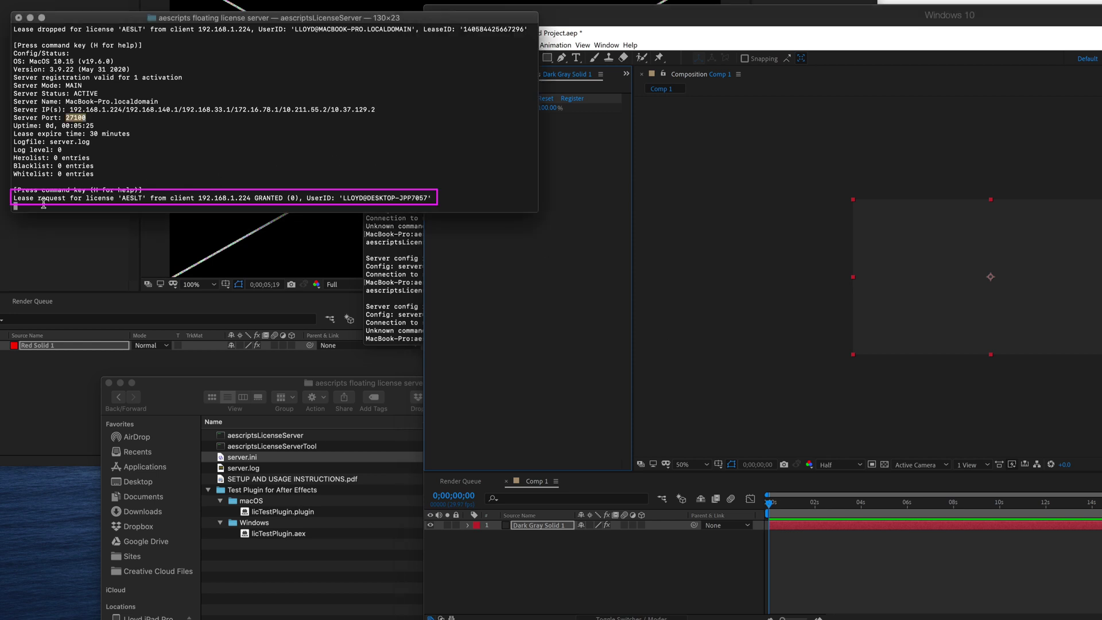
- Open the License Test Plugin's registration window in After Effects and check its lease entries in the server terminal
{"action": "left_click", "coordinate": [698, 156]}
{"action": "left_click", "coordinate": [570, 100]}
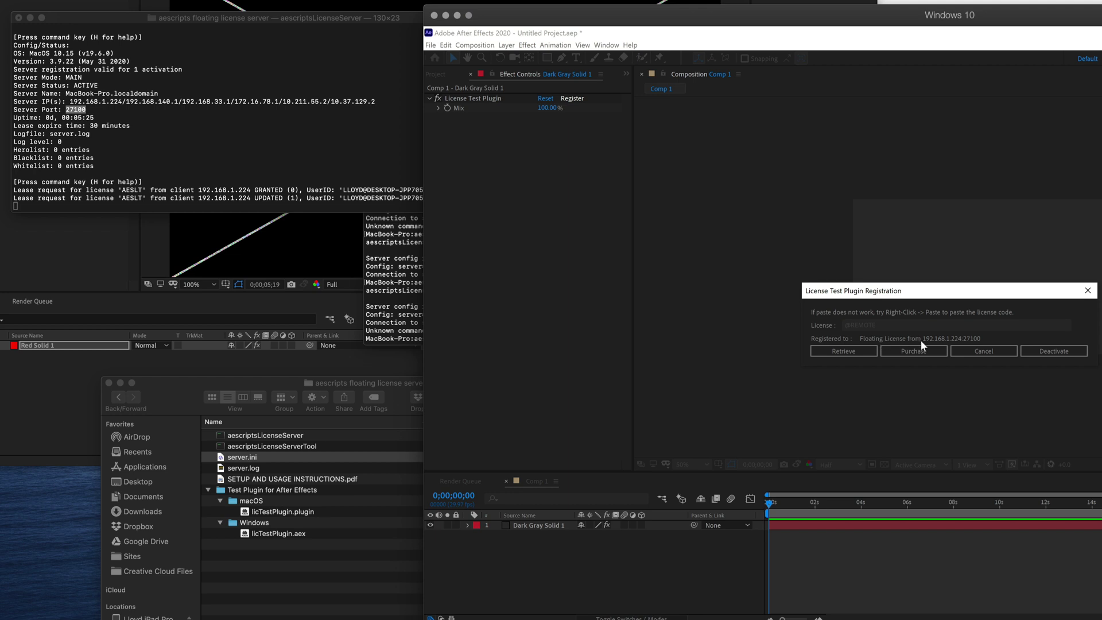
{"action": "left_click", "coordinate": [261, 184]}
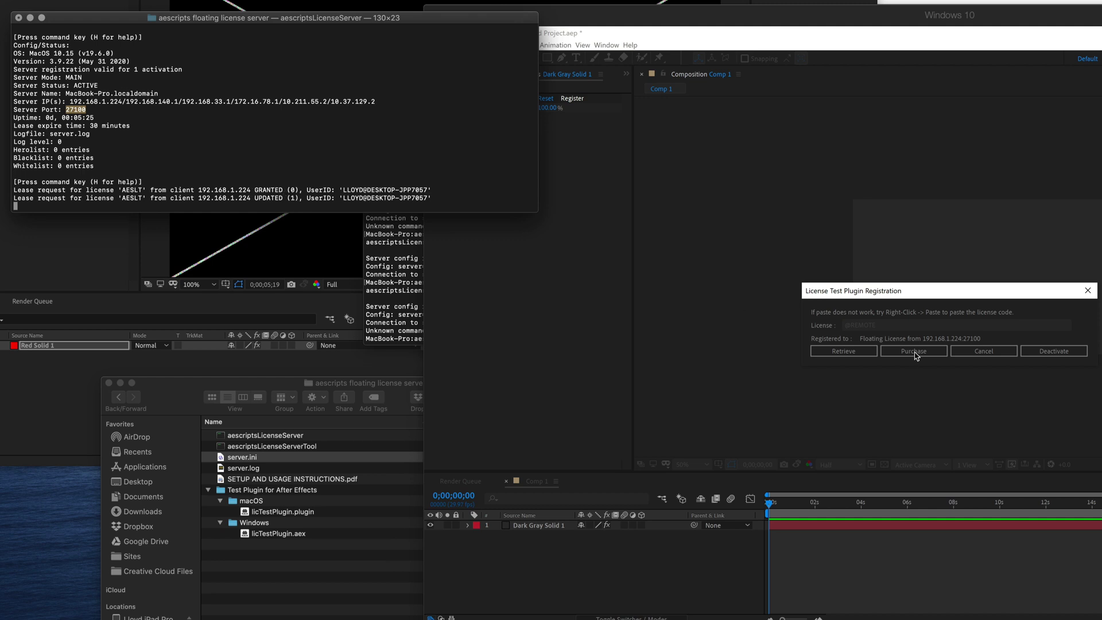
- Deactivate the License Test Plugin's floating license on Windows and check the lease release in the server terminal
{"action": "left_click", "coordinate": [964, 297]}
{"action": "left_click", "coordinate": [1064, 356]}
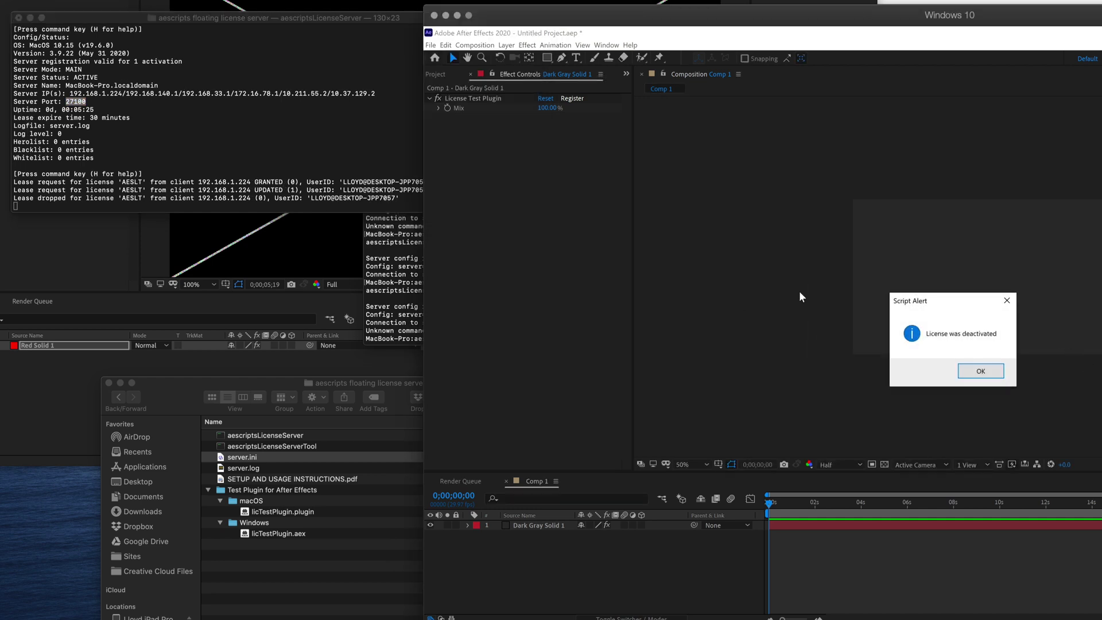
{"action": "left_click", "coordinate": [980, 371]}
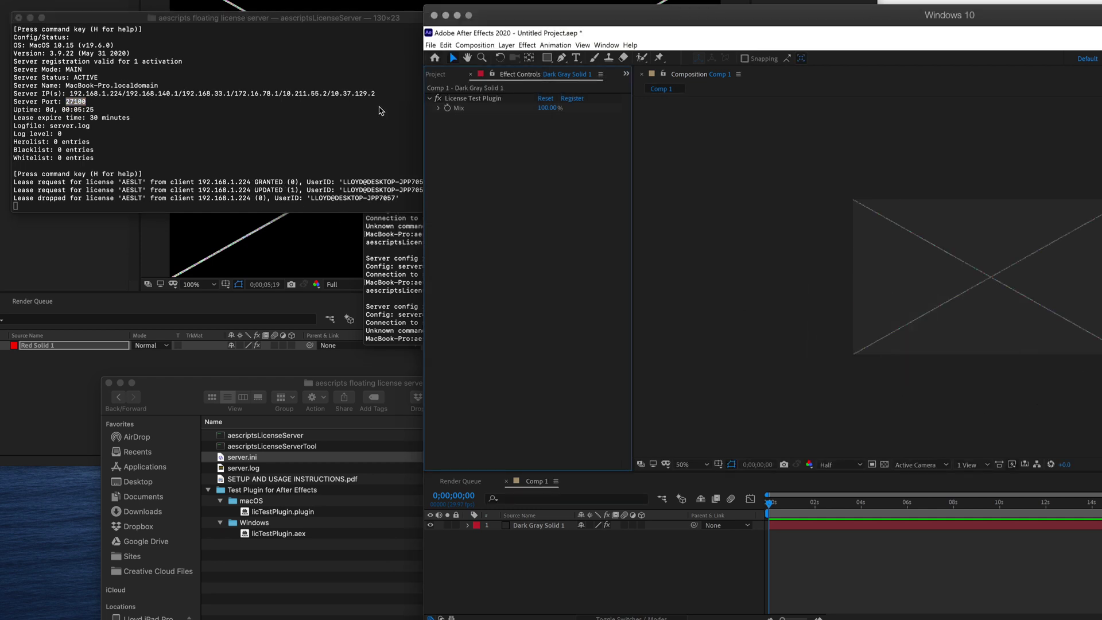
{"action": "left_click", "coordinate": [300, 182]}
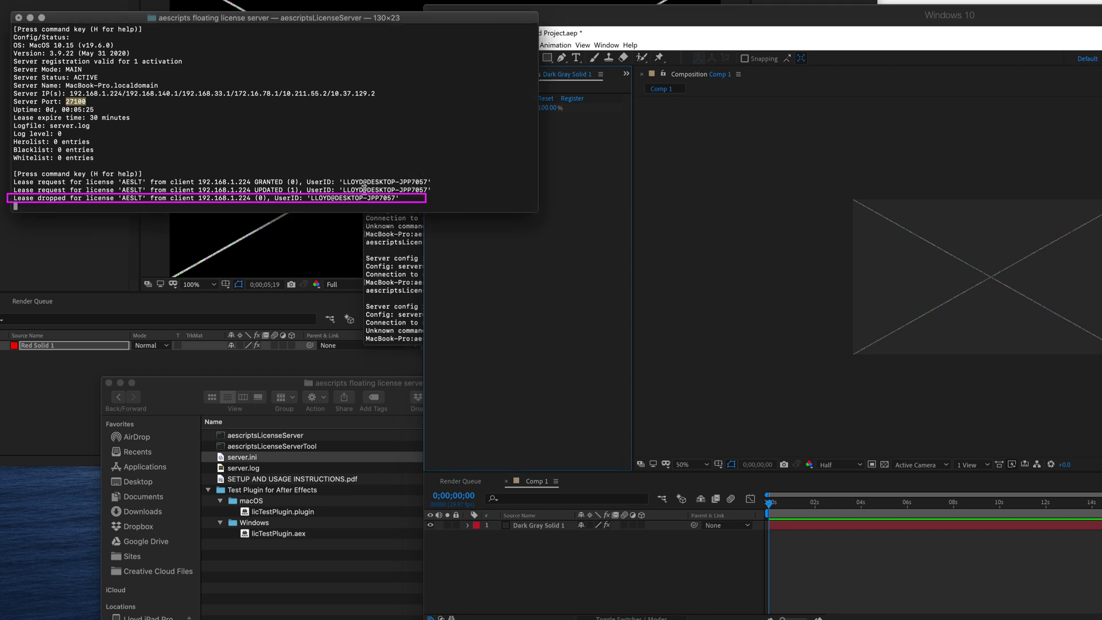
{"action": "left_click", "coordinate": [714, 179]}
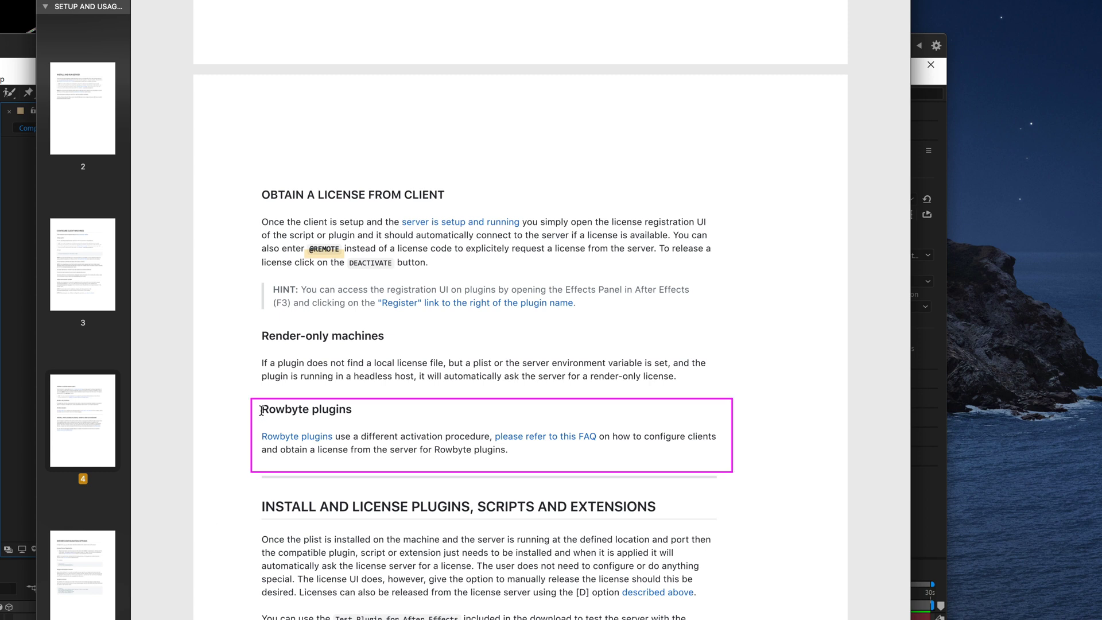
- Review the setup PDF's sections on Rowbyte plugins, remote control of the server, running as a daemon process and advanced features
{"action": "left_click_drag", "start_coordinate": [259, 412], "coordinate": [360, 411]}
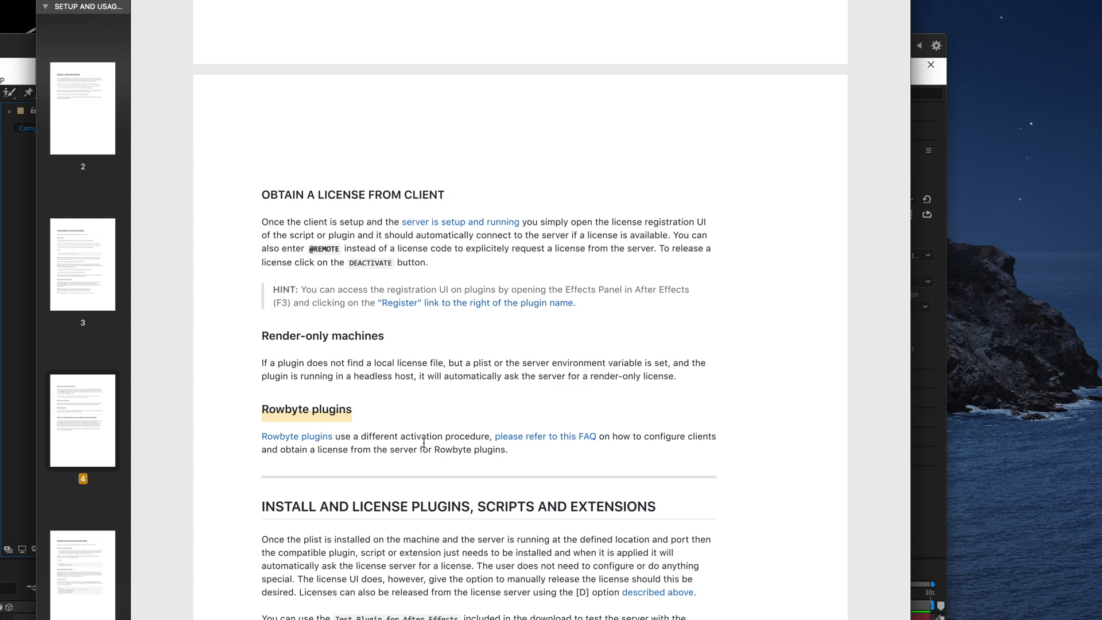
{"action": "scroll", "coordinate": [98, 517], "scroll_direction": "down", "scroll_amount": 10}
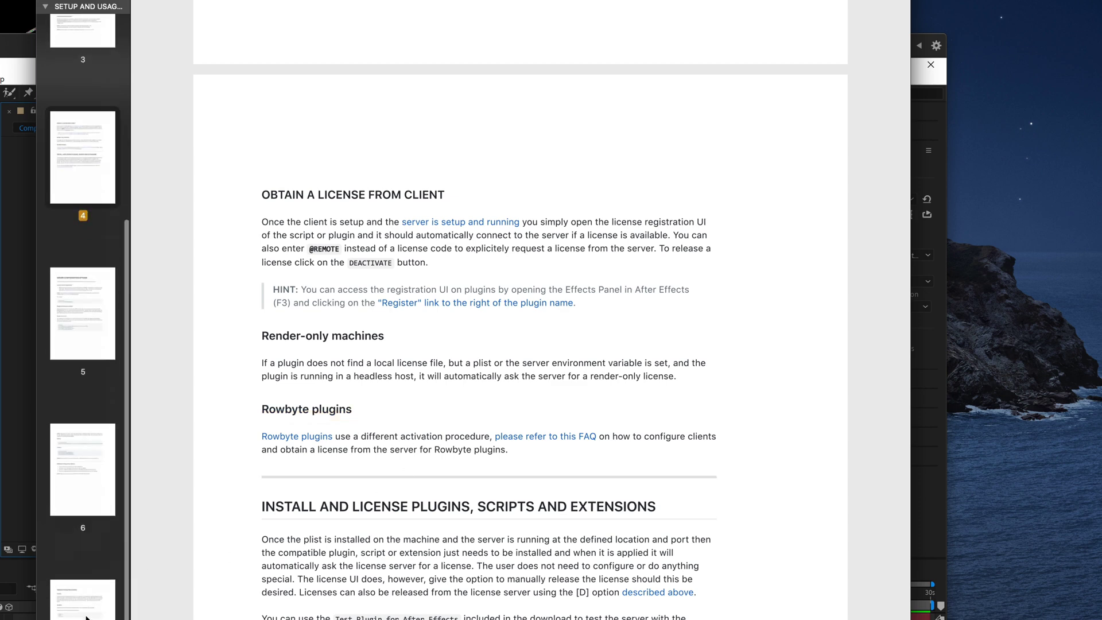
{"action": "key", "text": "Page_Down"}
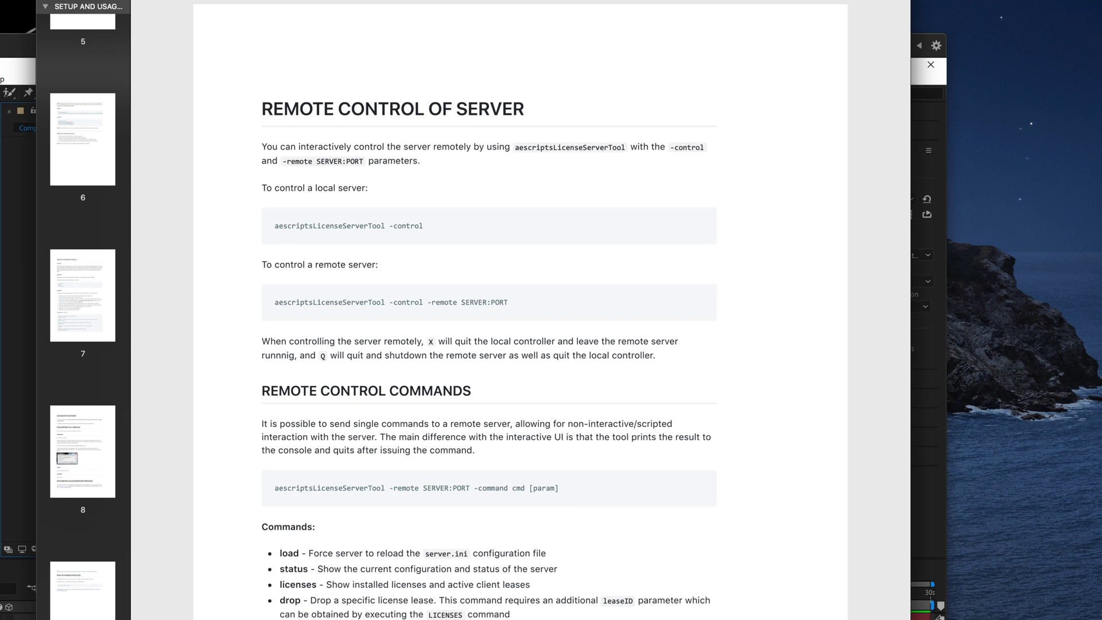
{"action": "key", "text": "Page_Down"}
{"action": "left_click", "coordinate": [74, 588]}
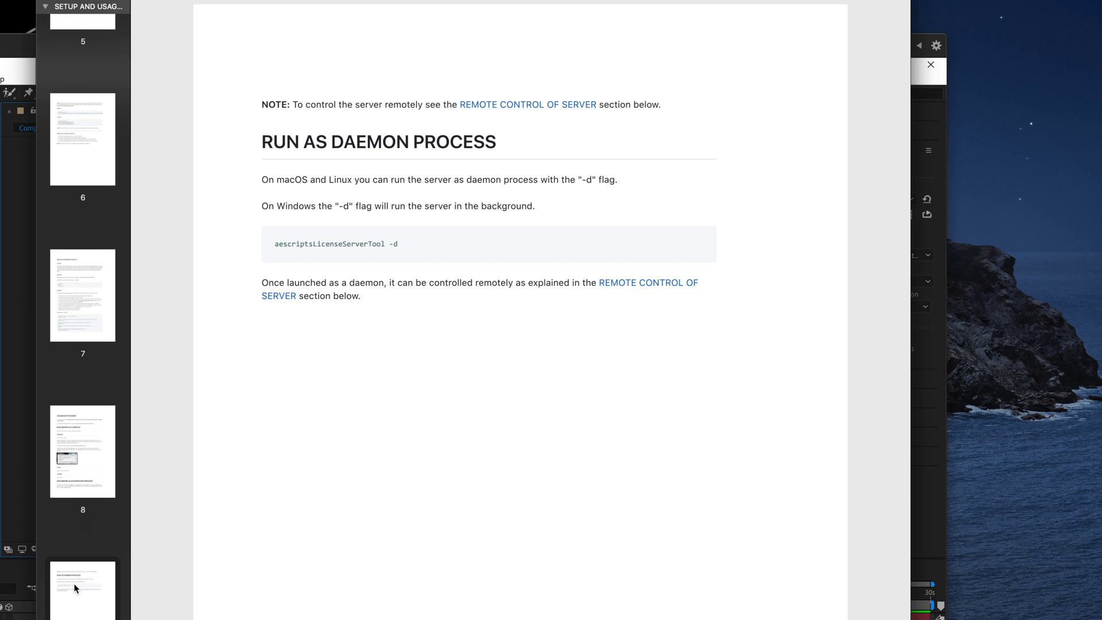
{"action": "left_click", "coordinate": [81, 497]}
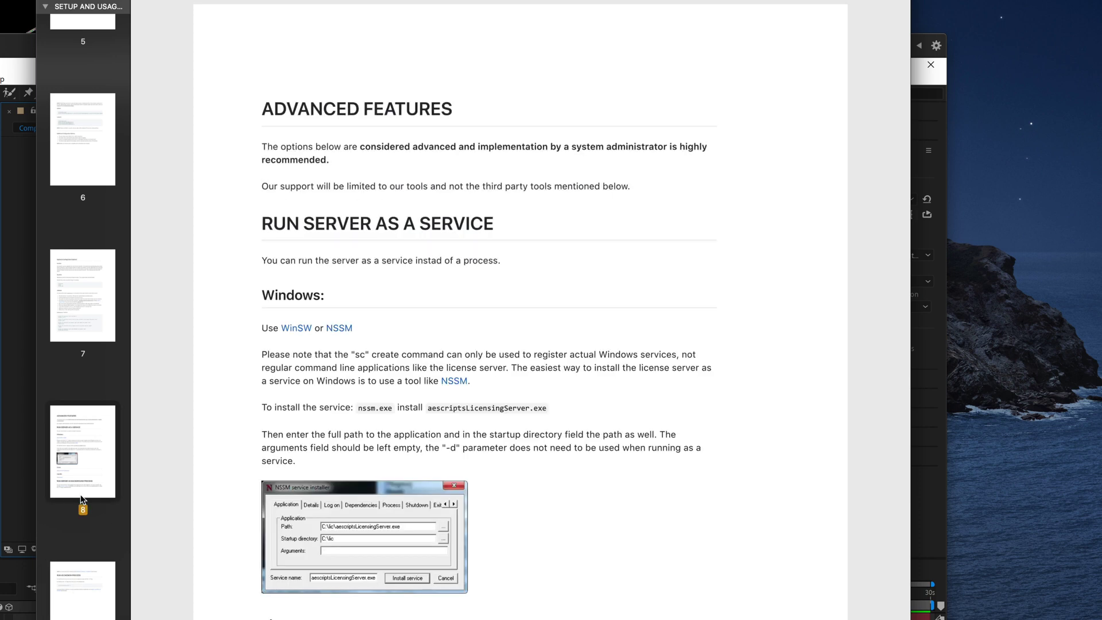